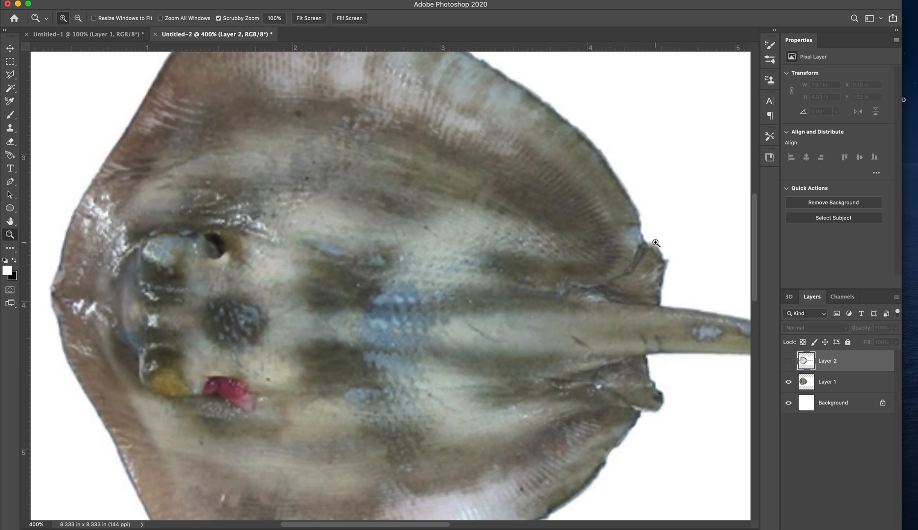
Step: Show and re-hide the underside photo on Layer 2 to compare both reference photos, and switch to the stingray model in Maya
left_click(787, 361)
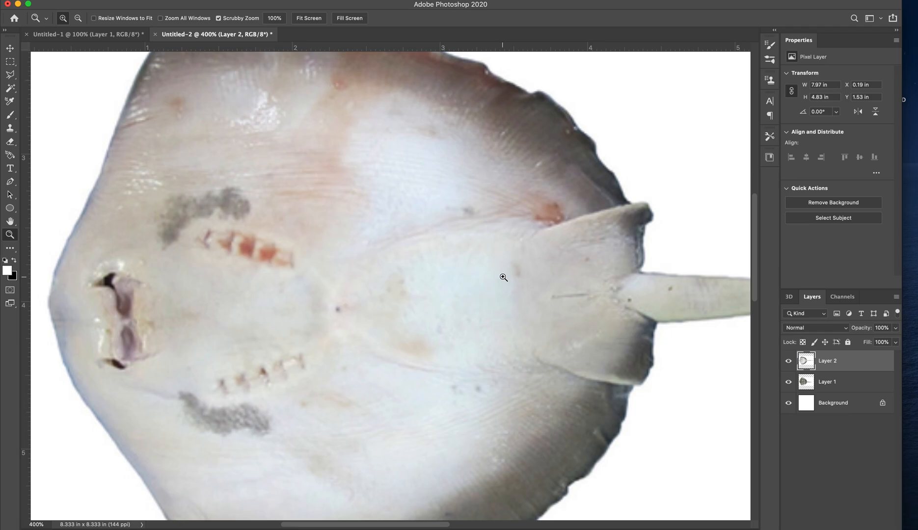
left_click(788, 362)
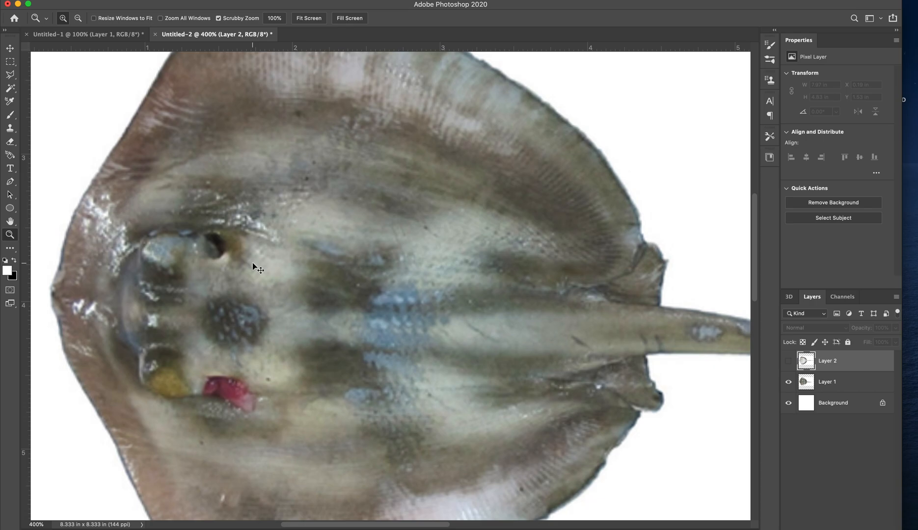
key("super+Tab")
key("super+Tab")
key("super+Tab")
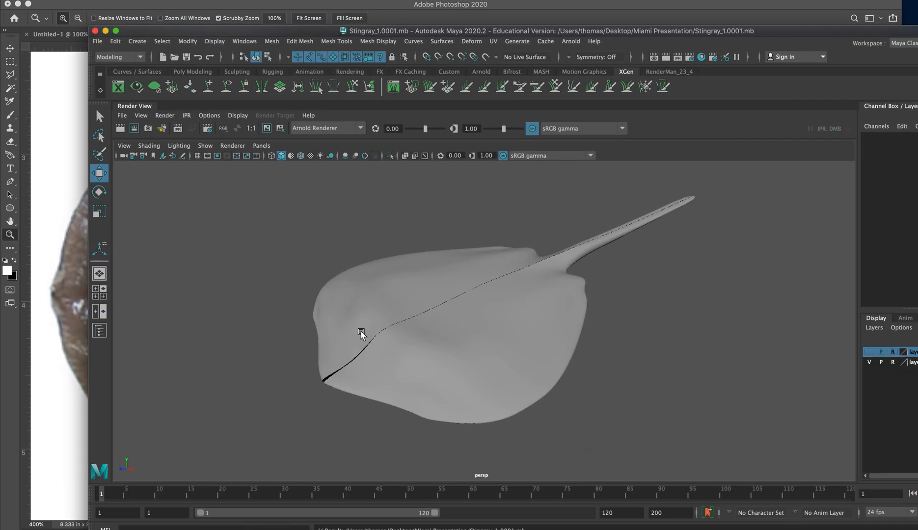
Step: Select the near half of the stingray mesh and switch it to vertex editing
left_click(497, 300)
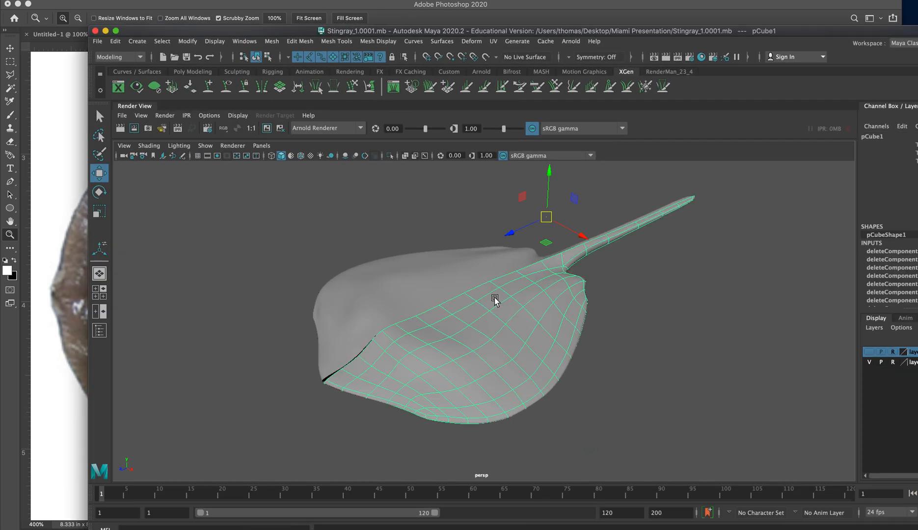
left_click_drag(406, 332, 381, 314, "alt")
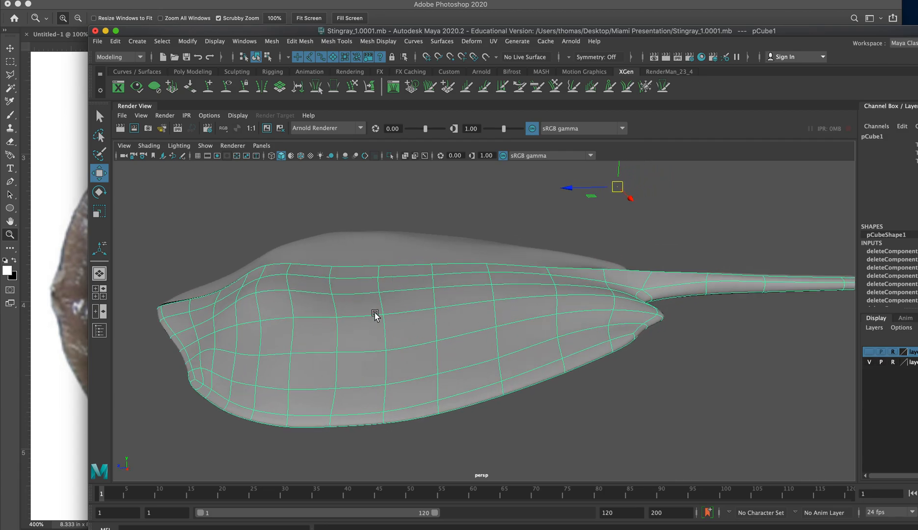
right_click(365, 312)
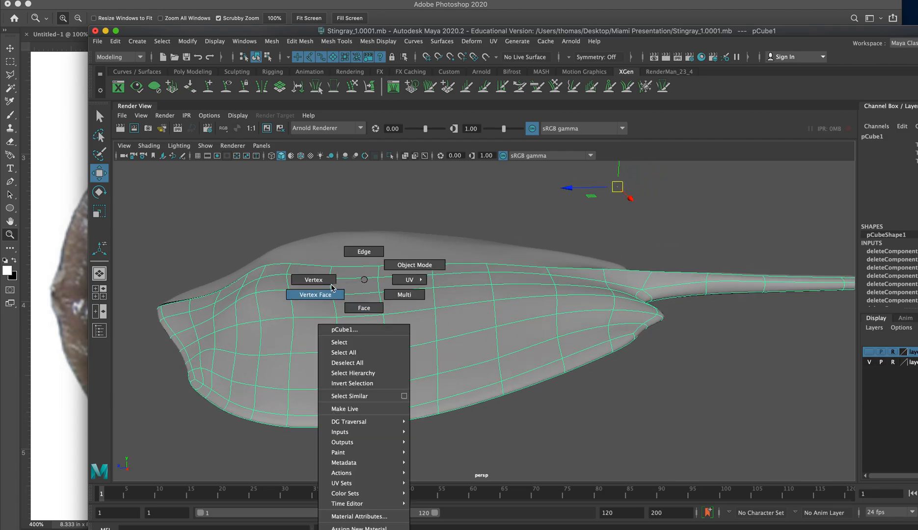
left_click(313, 280)
Step: Select vertices across the hump of the back and adjust their position
left_click_drag(305, 251, 334, 287)
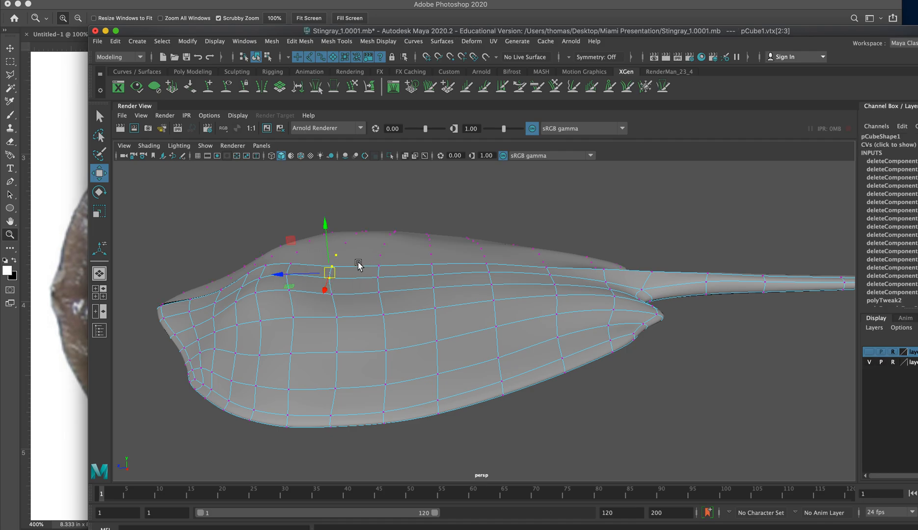
left_click_drag(370, 252, 412, 268, "alt")
left_click(433, 203)
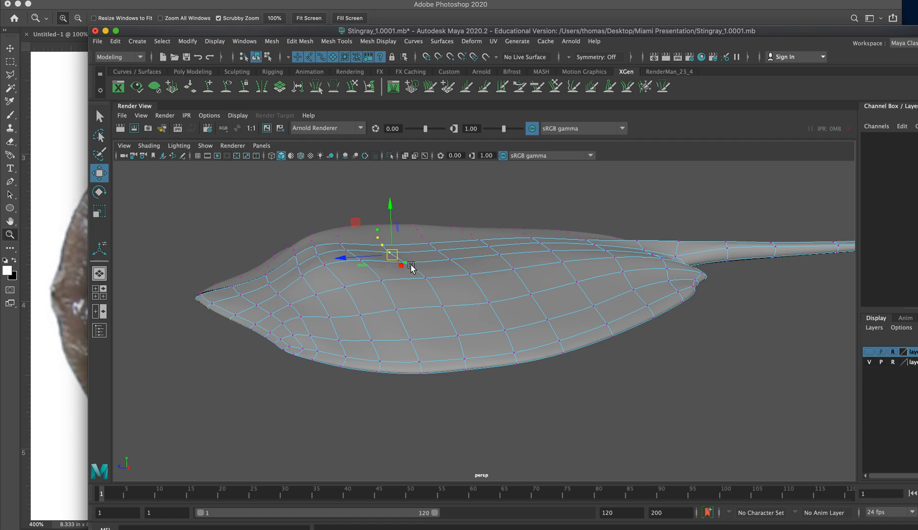
left_click_drag(395, 227, 375, 225)
Step: Select the row of vertices across the rear body just before the tail and adjust its height
left_click_drag(400, 194, 433, 230, "alt")
left_click_drag(436, 184, 491, 234)
left_click_drag(472, 180, 545, 224)
left_click_drag(531, 183, 530, 192)
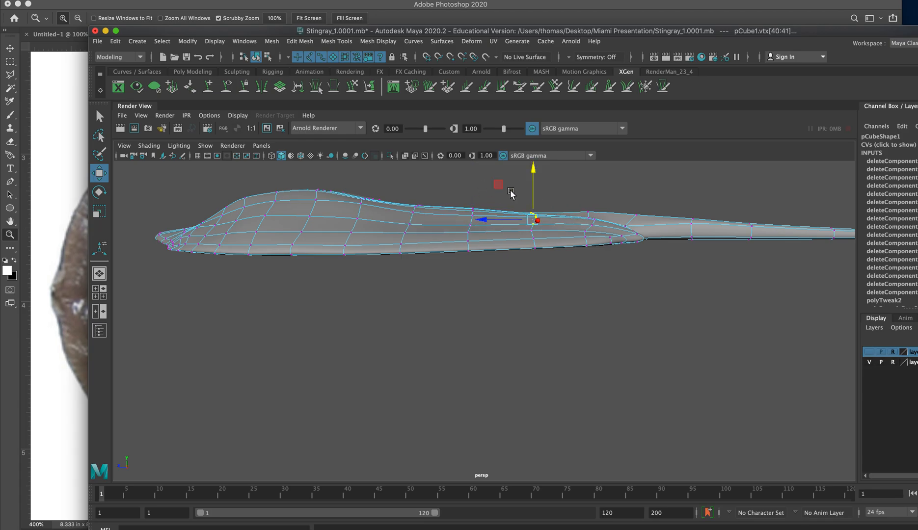
left_click_drag(444, 199, 404, 224, "alt")
left_click_drag(460, 218, 468, 238)
left_click_drag(385, 213, 428, 245)
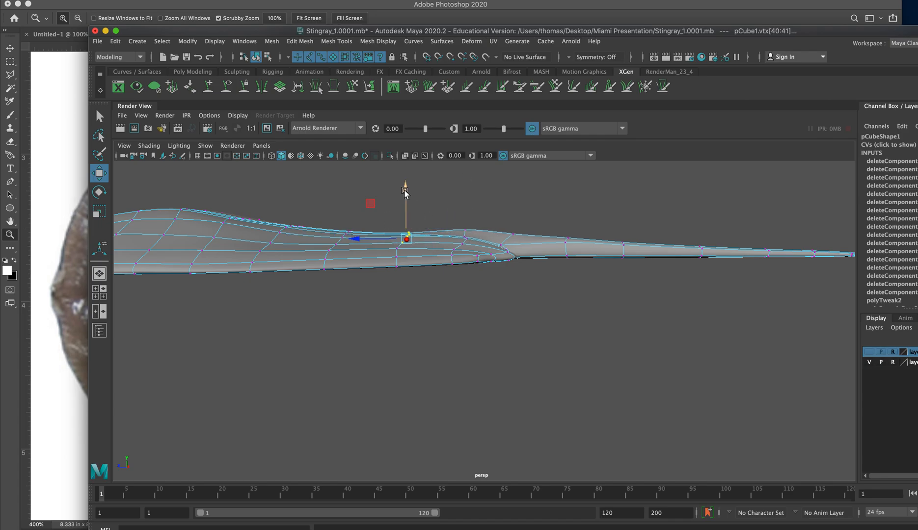
left_click_drag(477, 273, 432, 276, "alt")
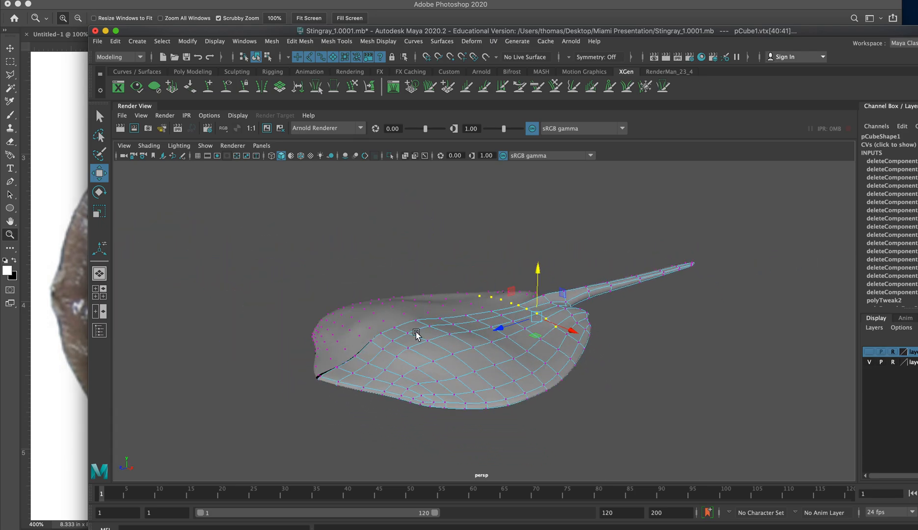
Step: Select a ridge vertex behind the head and enable Soft Select in the Move tool settings
left_click(429, 326)
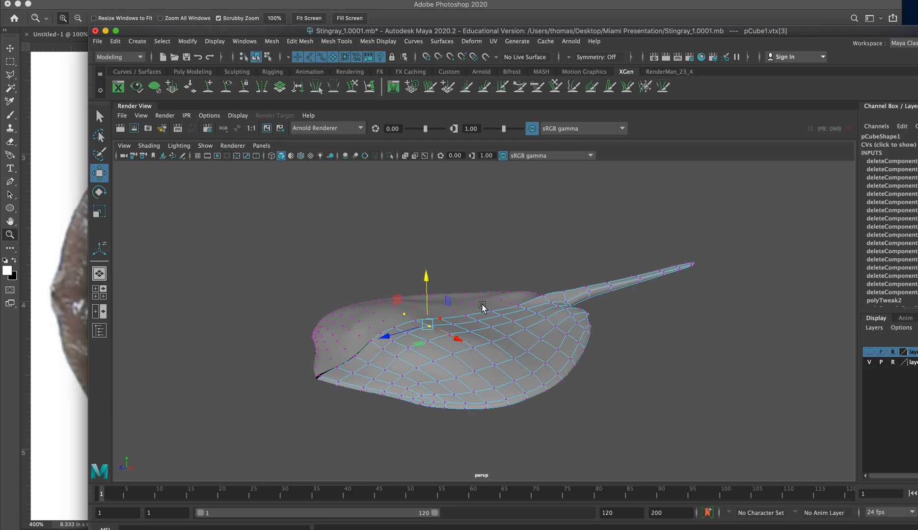
left_click_drag(240, 31, 152, 3)
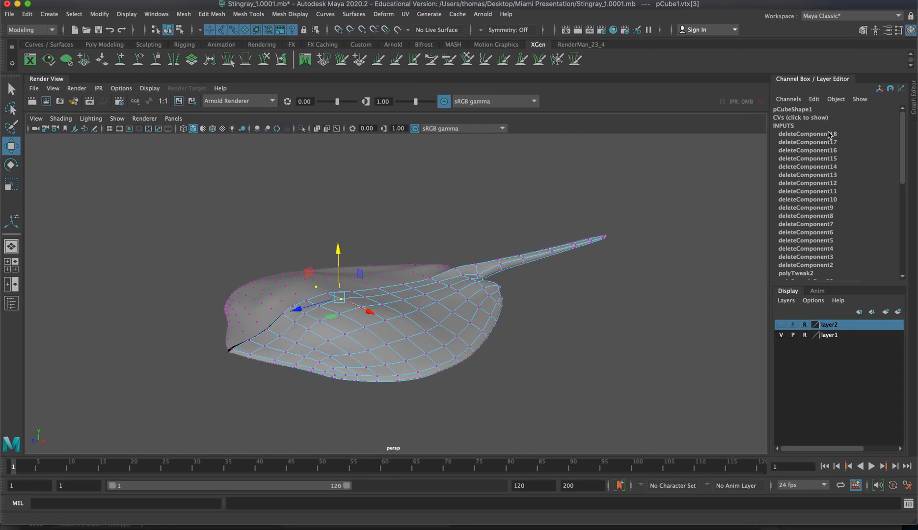
left_click(898, 31)
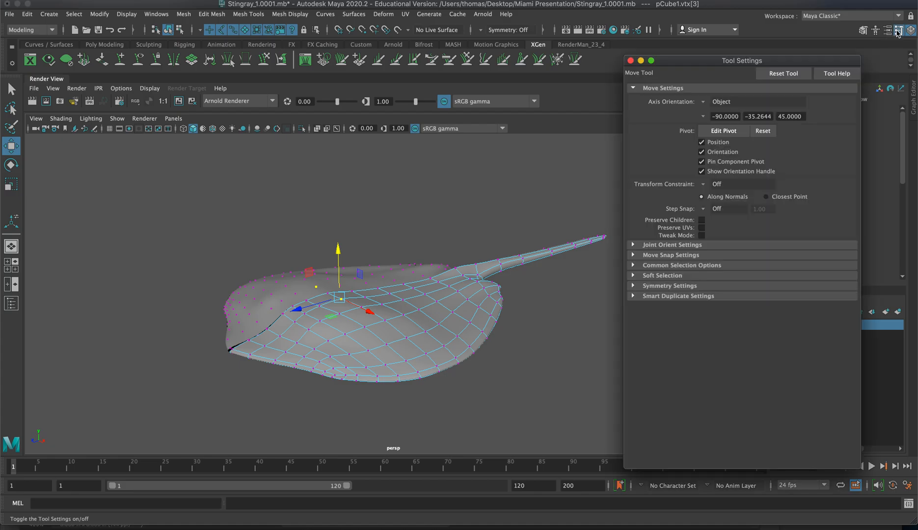
left_click(632, 276)
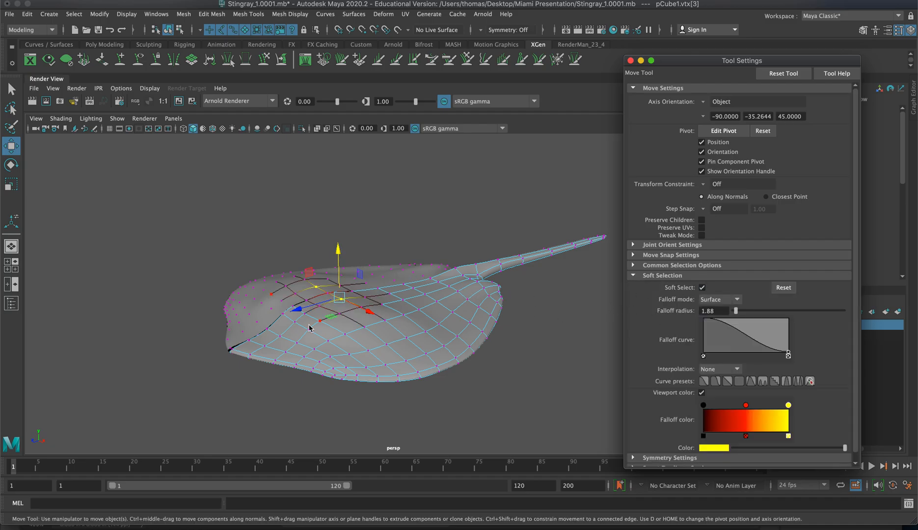
left_click(268, 328)
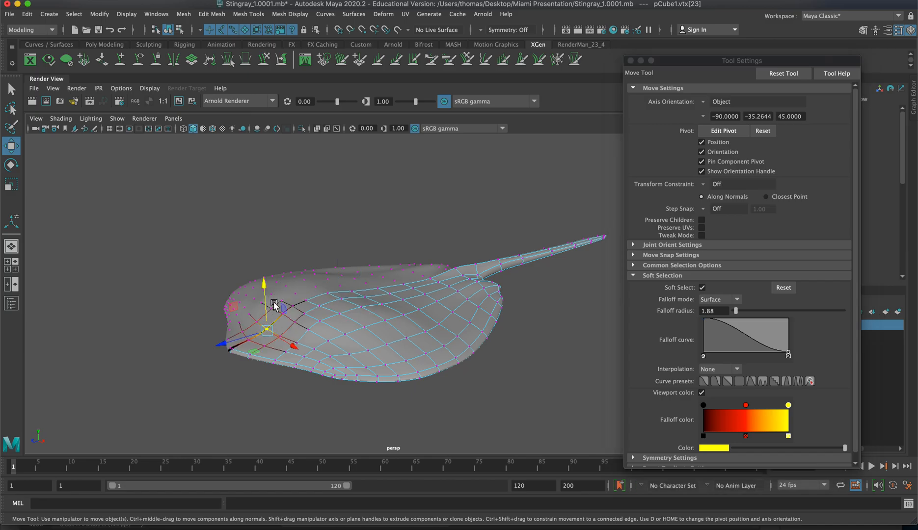
left_click_drag(264, 294, 266, 290)
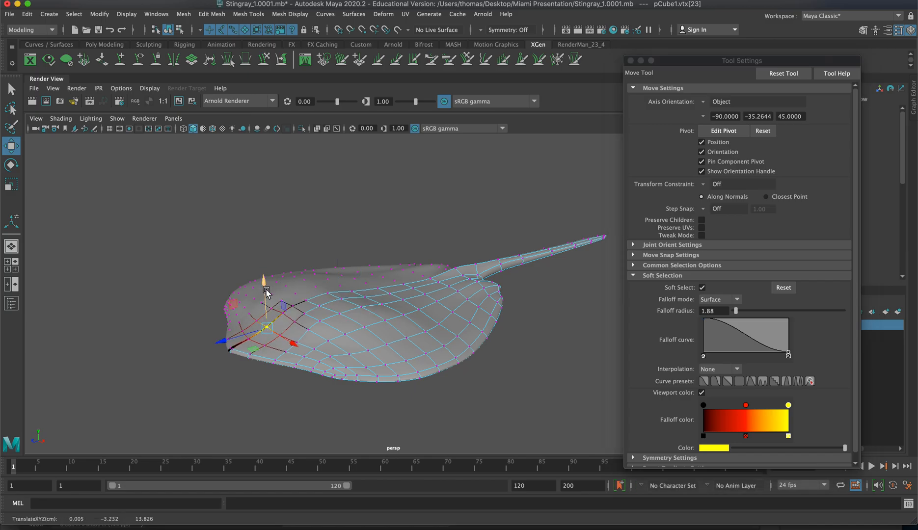
key("z")
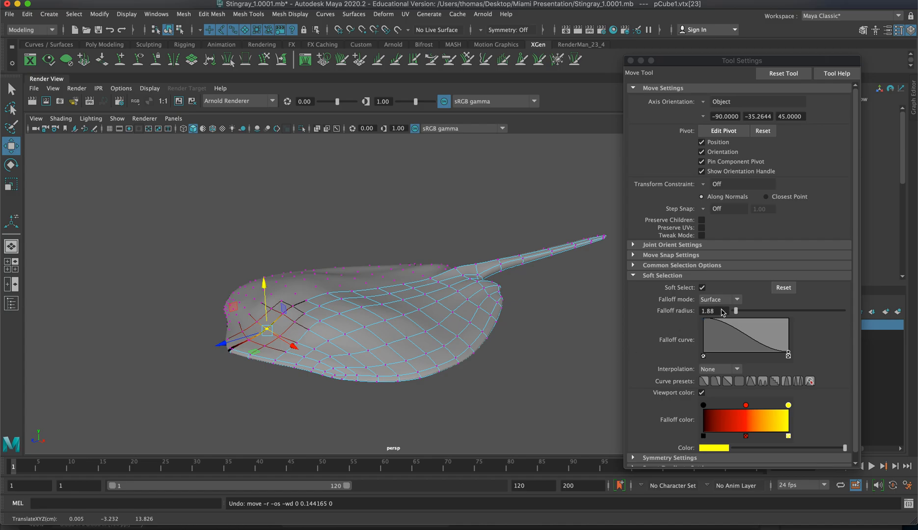
Step: Set the soft selection falloff radius to 3 and raise the center ridge vertex behind the snout
left_click(721, 310)
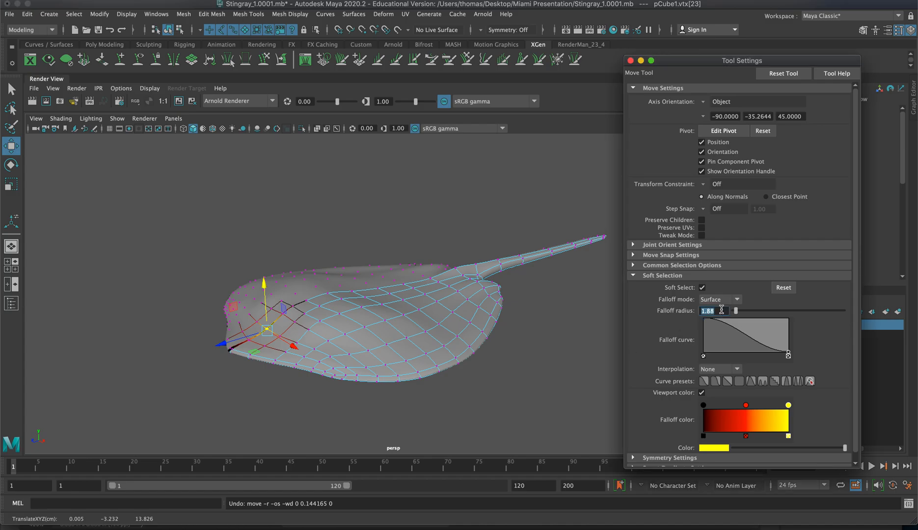
type("3")
key("Return")
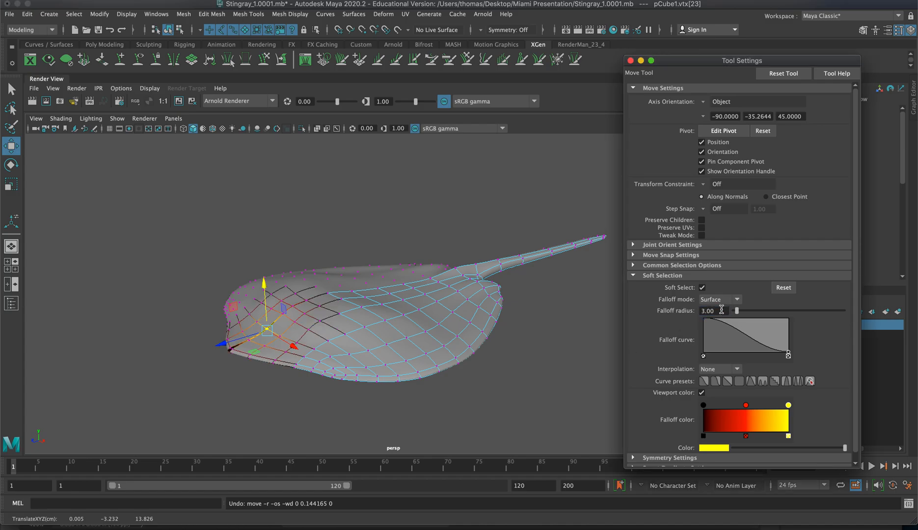
right_click_drag(555, 314, 667, 302, "alt")
middle_click_drag(539, 255, 555, 206, "alt")
middle_click_drag(465, 201, 540, 237, "alt")
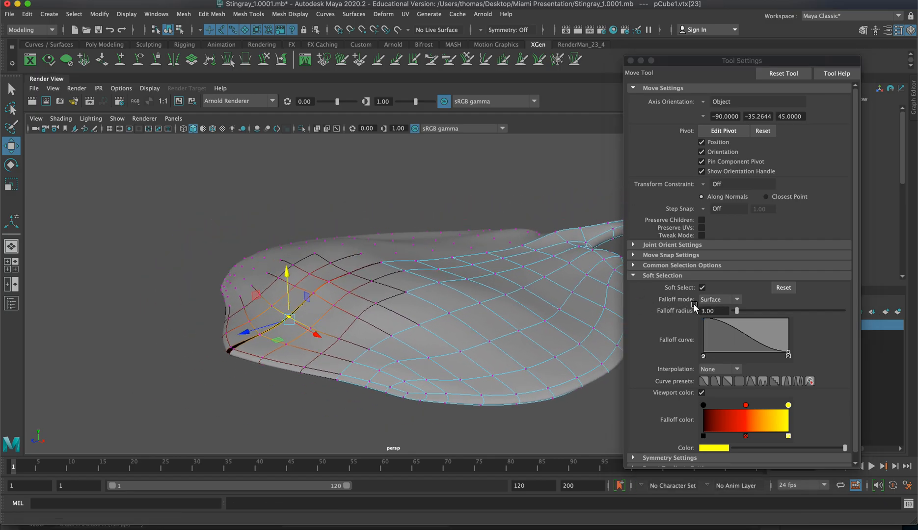
left_click(180, 218)
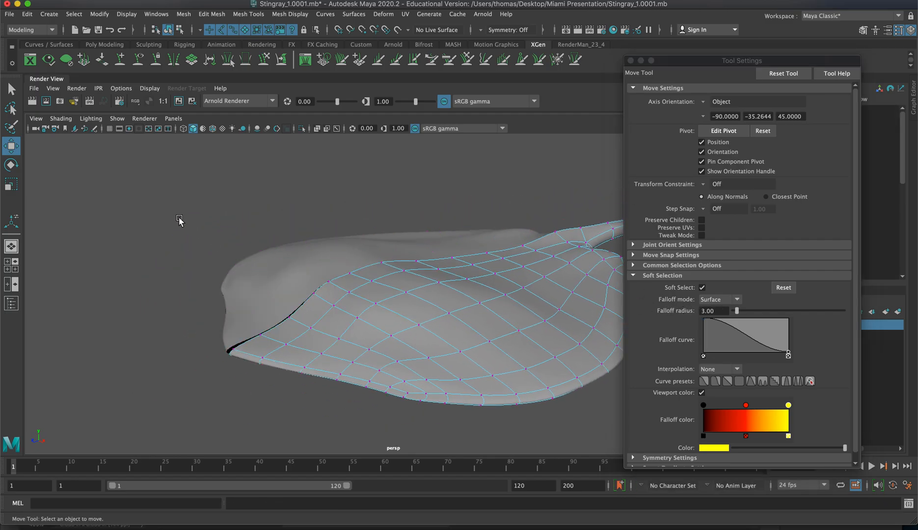
left_click(288, 316)
left_click_drag(286, 299, 285, 288)
Step: Reduce the soft selection falloff radius to 2 and adjust the ridge vertex on top of the head
left_click(719, 311)
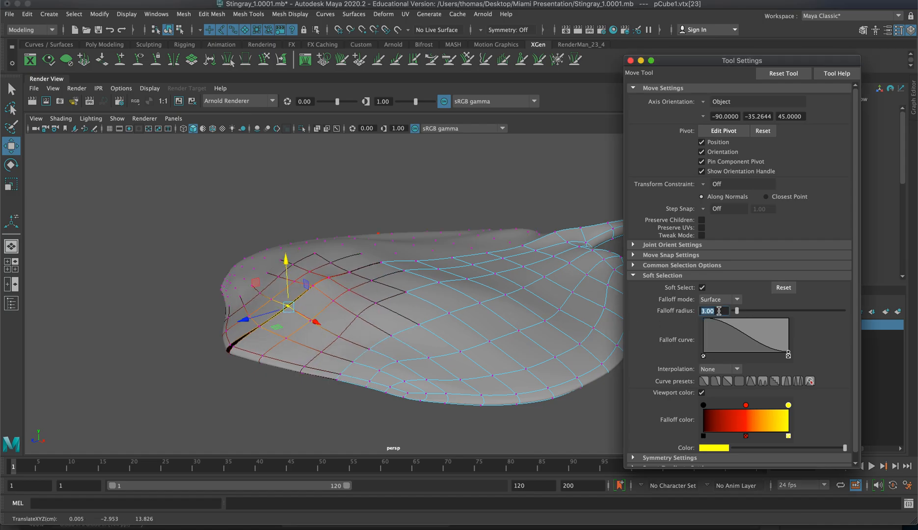
type("2")
key("Return")
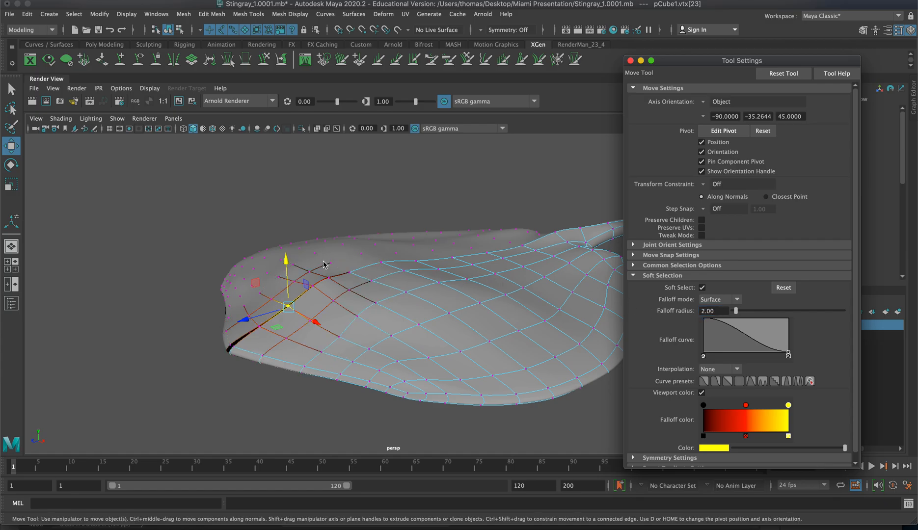
left_click(281, 269)
left_click(349, 270)
left_click_drag(352, 260, 369, 265)
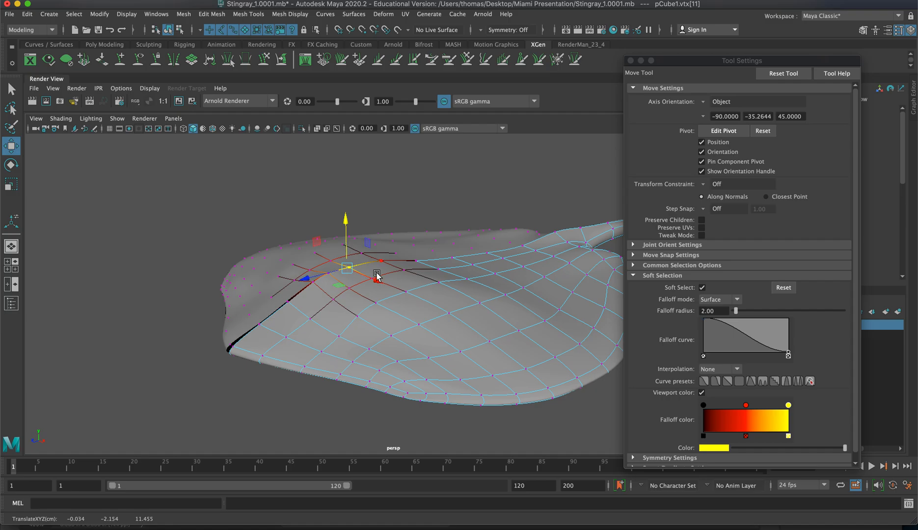
Step: Soft-select the vertices across the mid-back and a vertex near the rear fin, adjusting their height
left_click_drag(404, 332, 509, 314, "alt")
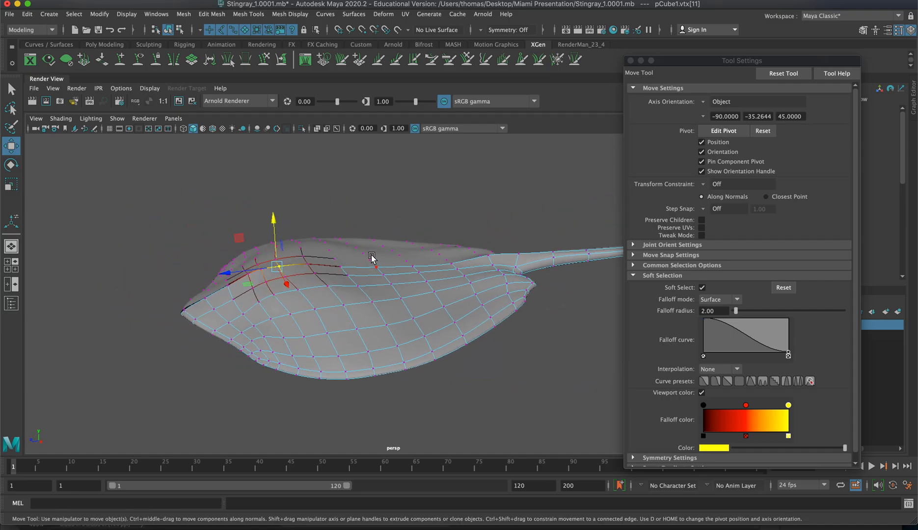
mouse_move(356, 251)
left_mouse_down("alt")
mouse_move(313, 223)
mouse_move(353, 261)
mouse_move(351, 243)
left_mouse_up("alt")
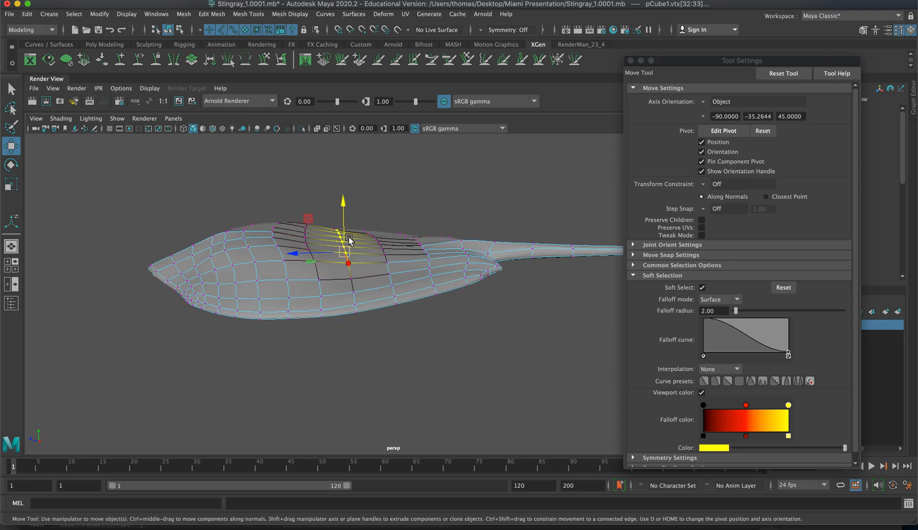
left_click_drag(421, 233, 365, 236, "alt")
left_click_drag(423, 214, 441, 247)
left_click(444, 243)
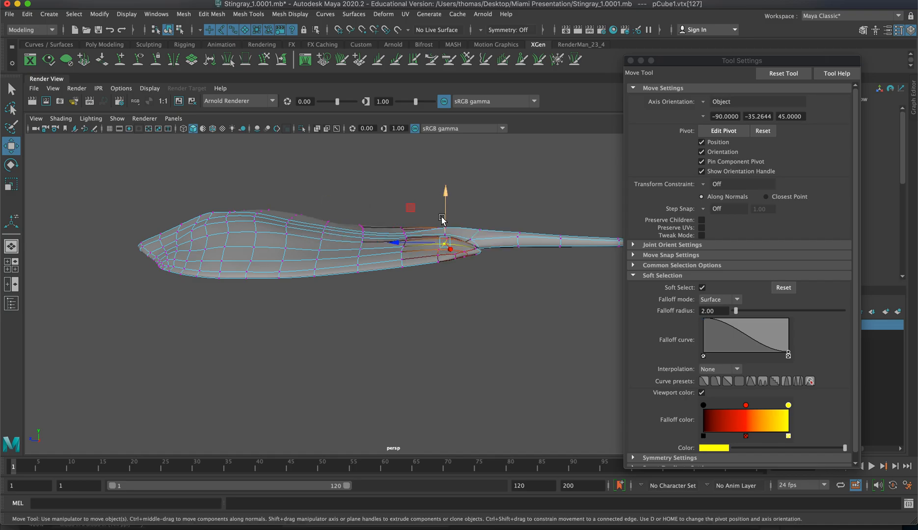
Step: Lower three vertices on the side of the wing, working from the rear fin toward the middle of the body
scroll(352, 271, "up", 2)
scroll(422, 289, "up", 3)
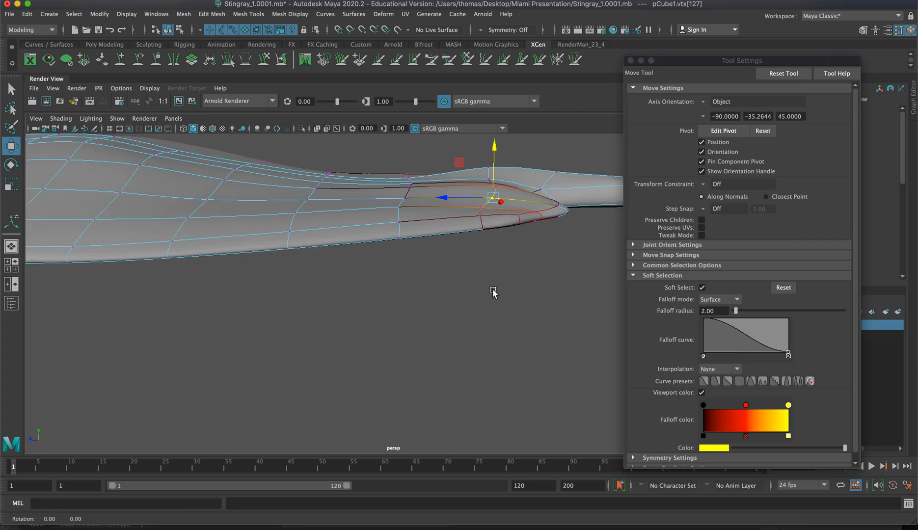
left_click(399, 232)
left_click_drag(397, 200, 397, 207)
left_click(296, 247)
left_click_drag(289, 199, 288, 219)
middle_click_drag(297, 228, 416, 247, "alt")
left_click(370, 262)
left_click_drag(371, 226, 371, 235)
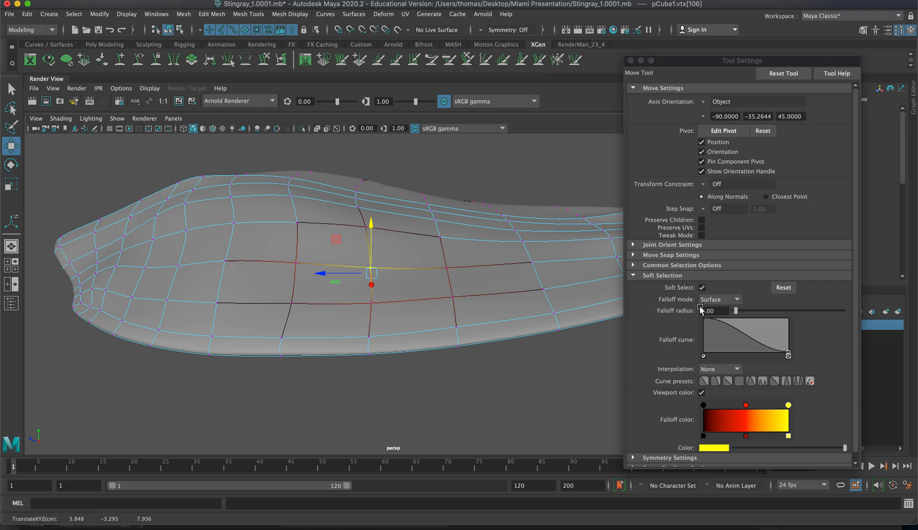
Step: Set the soft selection falloff radius to 2.5 and lower two wing vertices farther toward the head
left_click(719, 311)
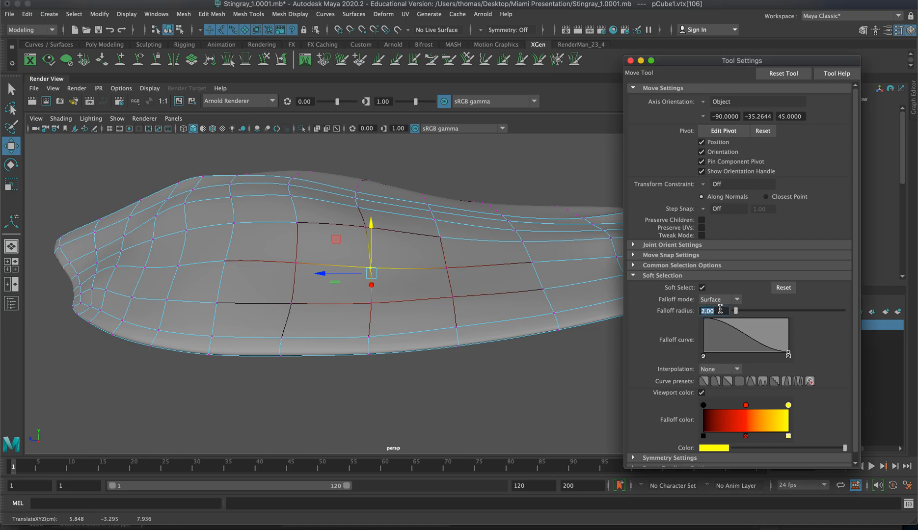
type("2.5")
key("Return")
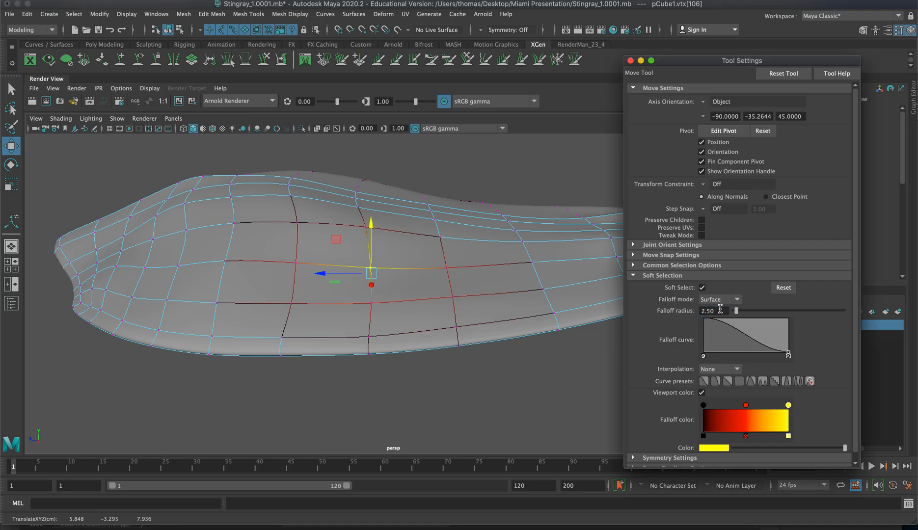
left_click(299, 264)
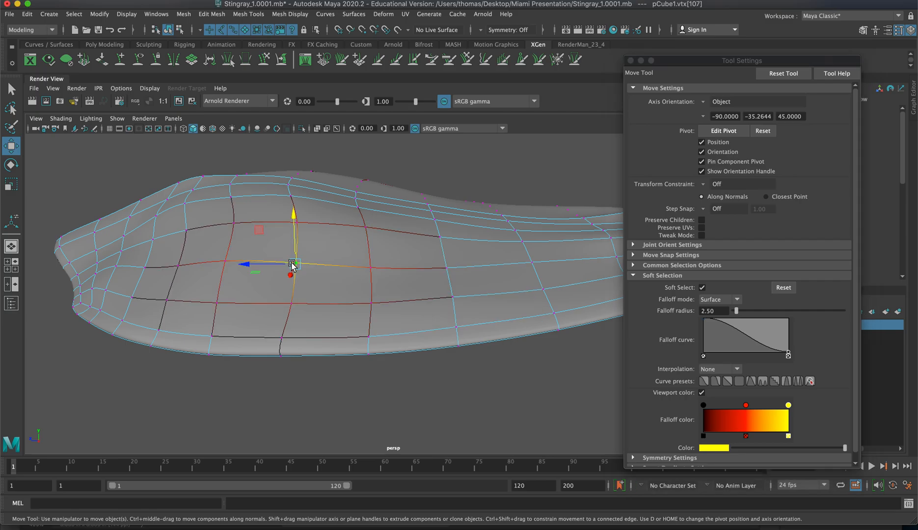
left_click_drag(293, 208, 294, 231)
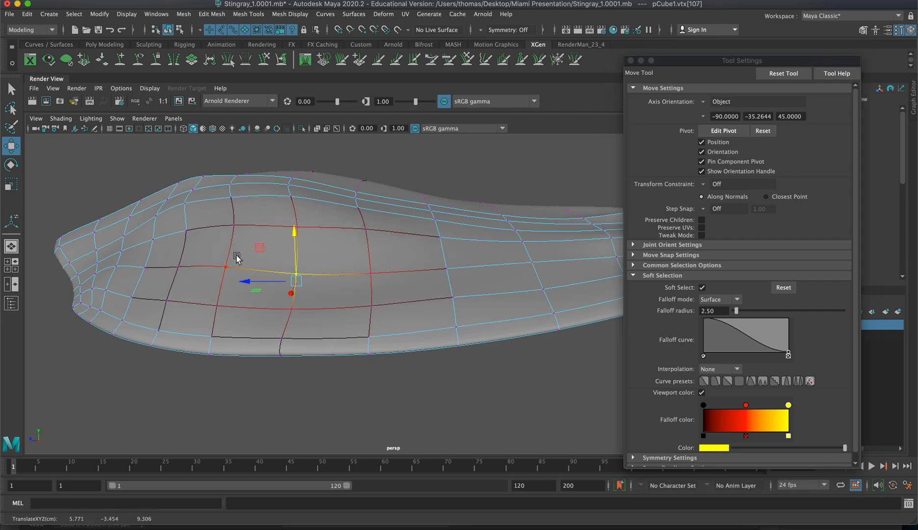
left_click(225, 269)
left_click_drag(217, 225, 221, 243)
middle_click_drag(235, 184, 146, 115, "alt")
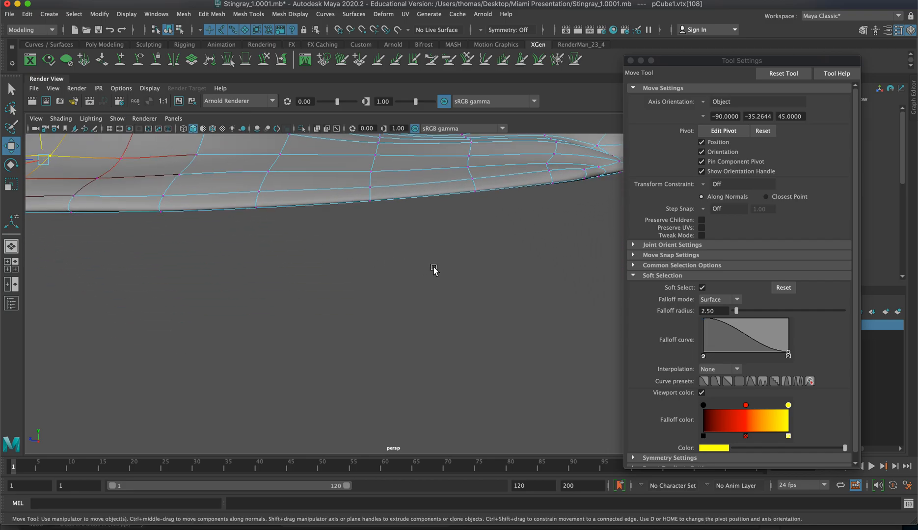
Step: Lower the soft-selected vertices on the front half of the wing, just inside its outer edge
right_click_drag(432, 270, 252, 262, "alt")
left_click_drag(252, 262, 344, 272, "alt")
middle_click_drag(417, 231, 207, 219, "alt")
right_click_drag(275, 285, 398, 293, "alt")
middle_click_drag(295, 284, 360, 254, "alt")
left_click(241, 275)
left_click_drag(236, 243, 225, 289)
left_click(346, 284)
left_click(278, 285)
Step: Fine-tune the height of two neighbouring vertices near the wing's front rim with soft selection
right_click_drag(225, 289, 380, 269, "alt")
left_click_drag(266, 336, 267, 332)
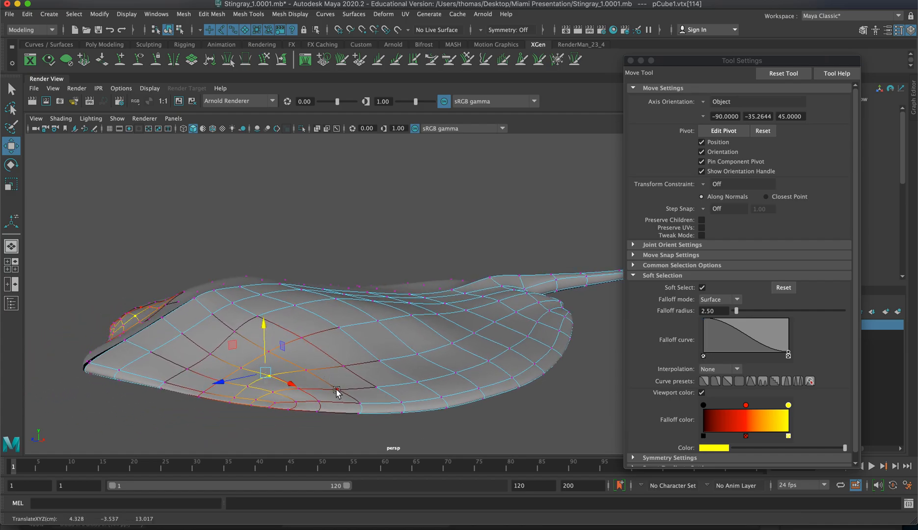
left_click(342, 368)
left_click_drag(343, 334, 344, 339)
left_click(271, 375)
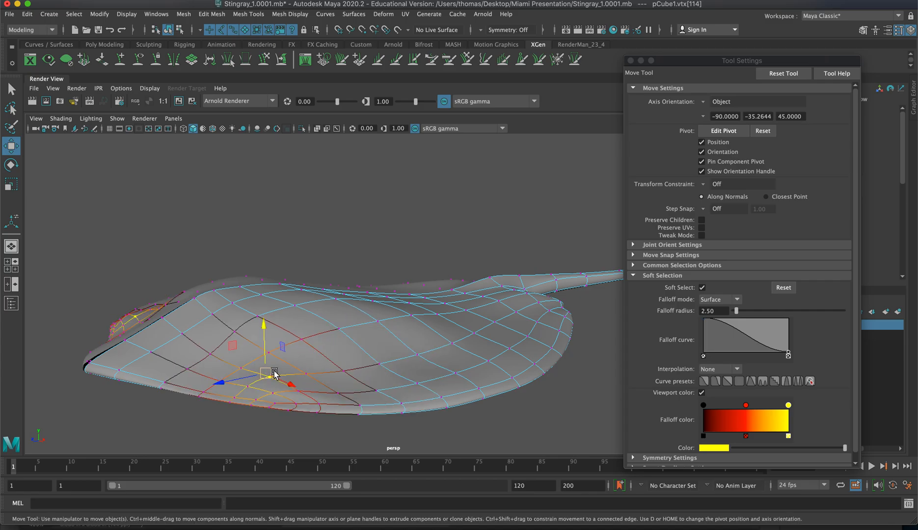
Step: Turn off smooth mesh preview, lower the vertex beside the snout, and raise the vertex on the head's front ridge
key("1")
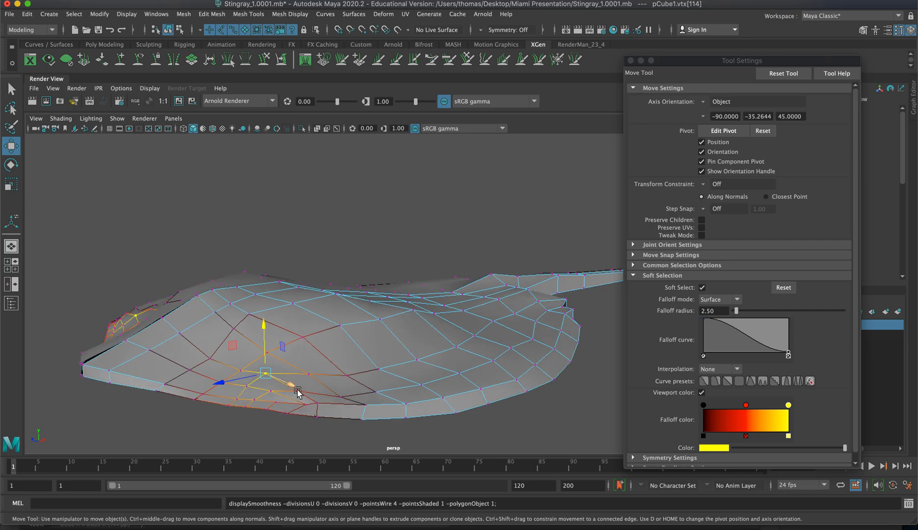
left_click(148, 343)
left_click_drag(144, 316, 142, 327)
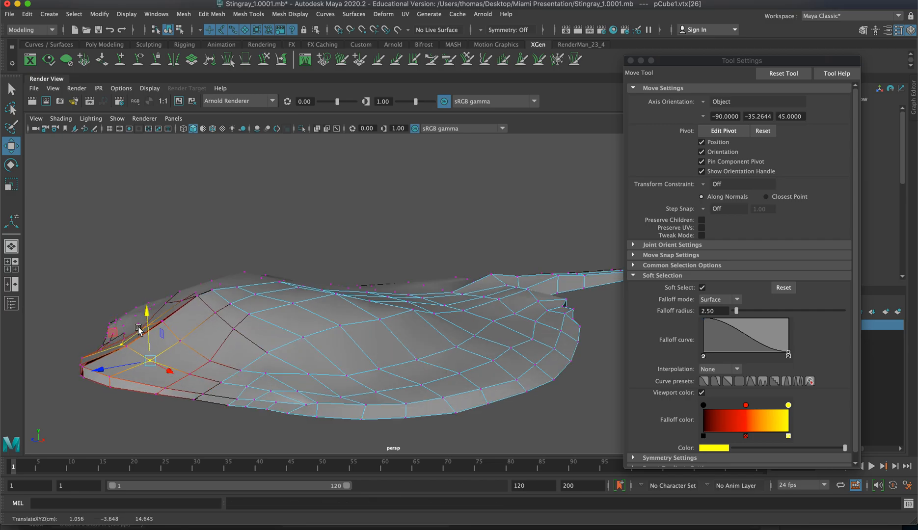
left_click_drag(93, 303, 141, 349)
left_click_drag(123, 310, 159, 302)
left_click(162, 328)
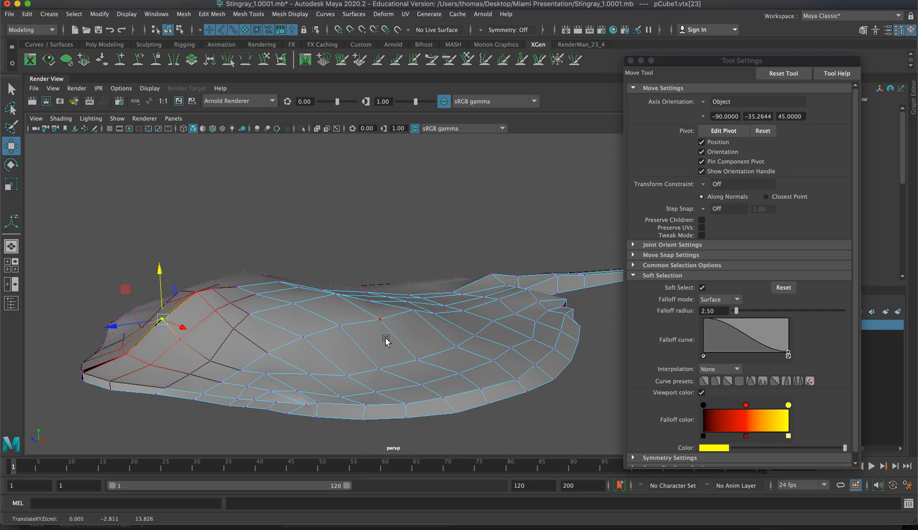
Step: Lower the soft-selected vertices on the side of the body, from the middle of the wing toward its outer edge
left_click_drag(372, 395, 420, 268, "alt")
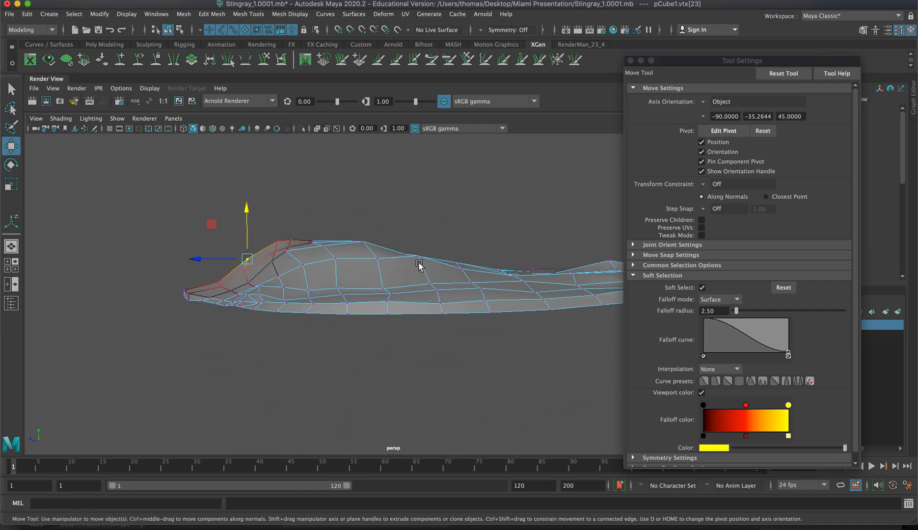
left_click(419, 256)
left_click_drag(415, 236, 410, 254)
left_click_drag(467, 251, 445, 250, "alt")
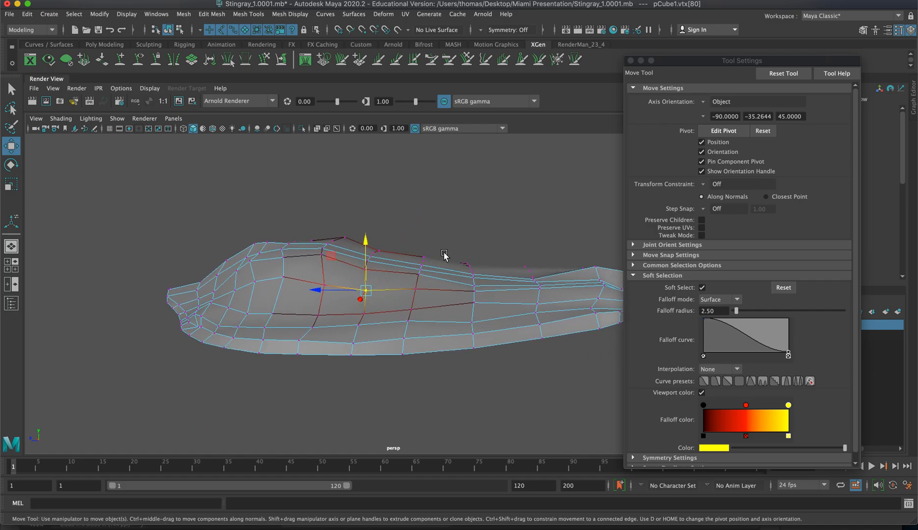
left_click(406, 320)
left_click_drag(409, 282, 409, 290)
left_click_drag(347, 318, 332, 303, "alt")
left_click(326, 302)
left_click_drag(325, 267, 350, 276)
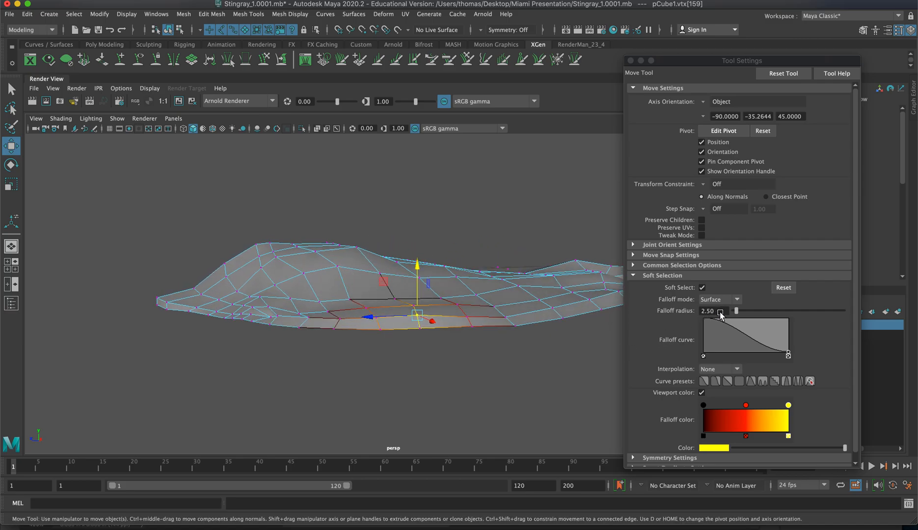
Step: Turn off soft selection and slightly lower the single vertex just inside the wing's rim
left_click(720, 312)
left_click(703, 288)
left_click_drag(420, 275, 418, 278)
left_click_drag(419, 278, 483, 301, "alt")
left_click(440, 299)
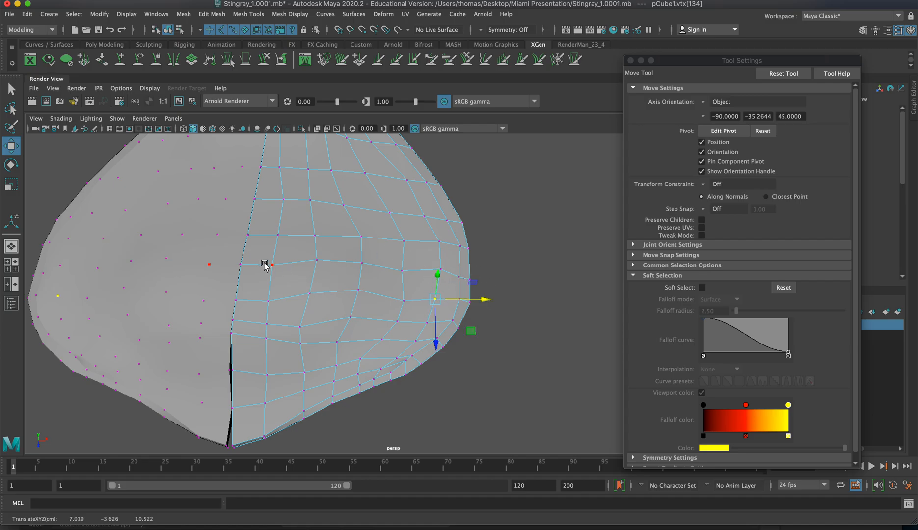
Step: Switch to the top view and realign the front wing vertices from the nose tip out to the wing's side
key("space")
key("space")
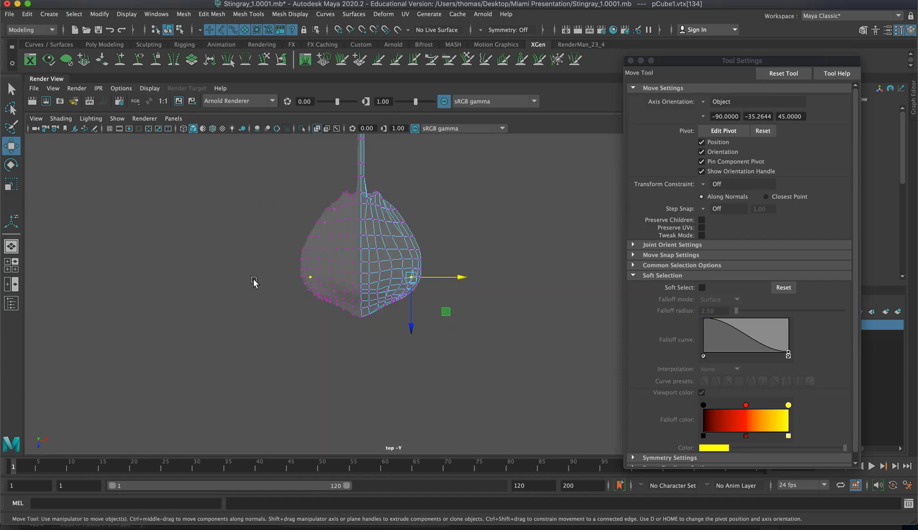
scroll(297, 314, "up", 8)
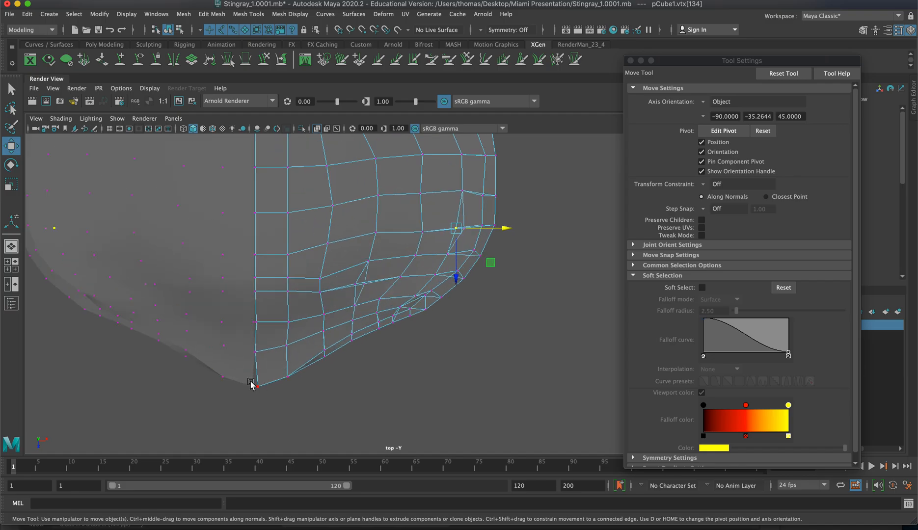
left_click(255, 387)
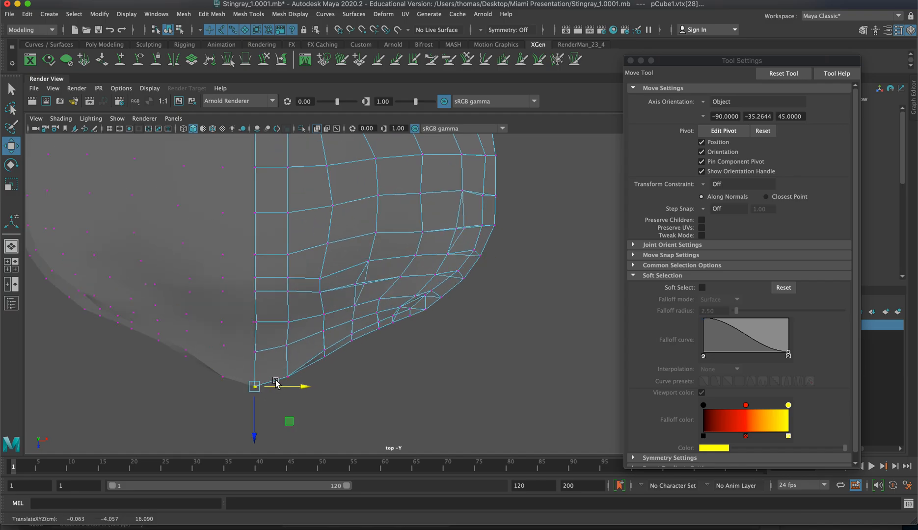
left_click(323, 349)
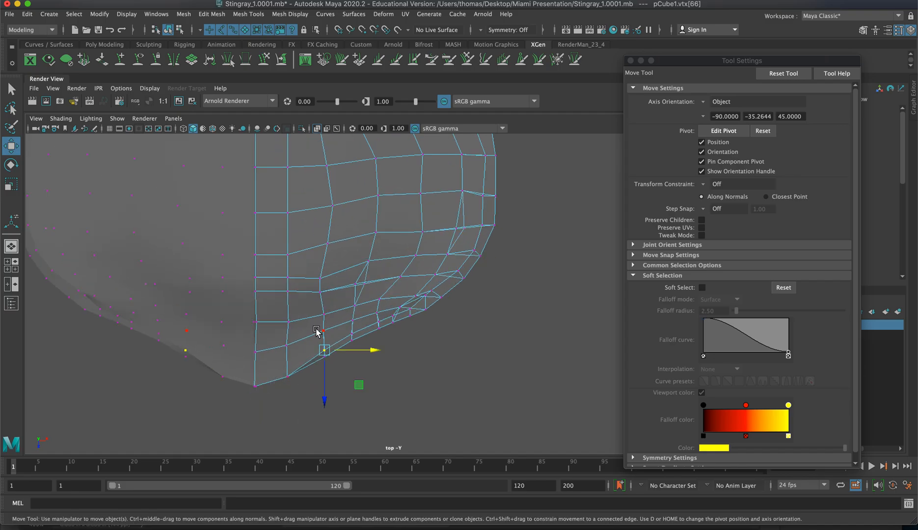
left_click(321, 312)
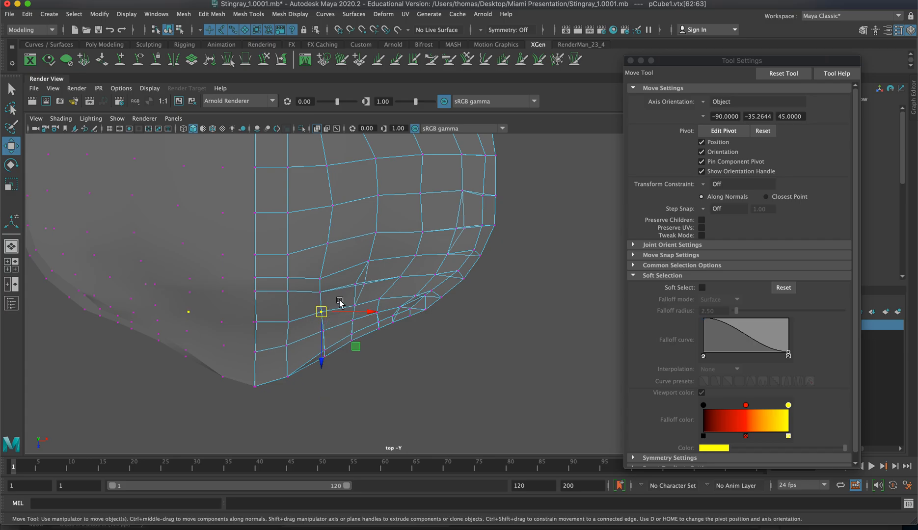
left_click(357, 285)
left_click_drag(355, 283, 363, 282)
left_click(443, 250)
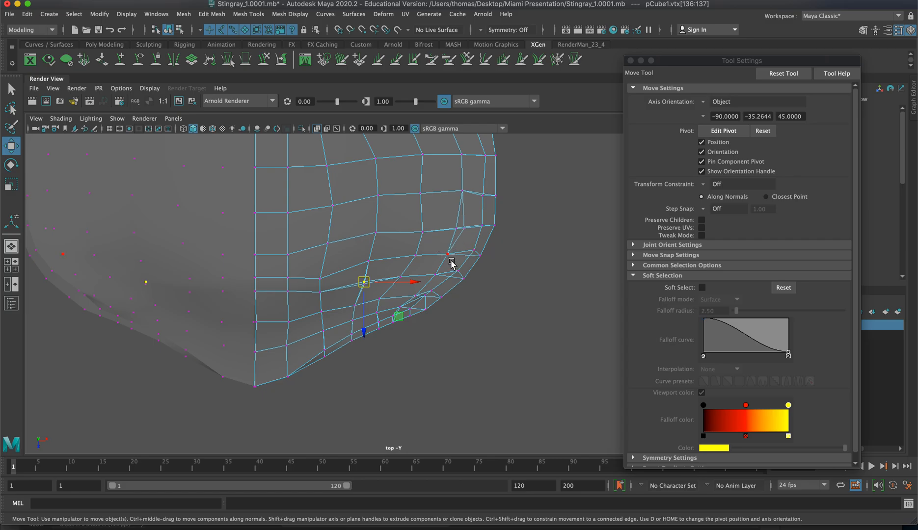
left_click(458, 229)
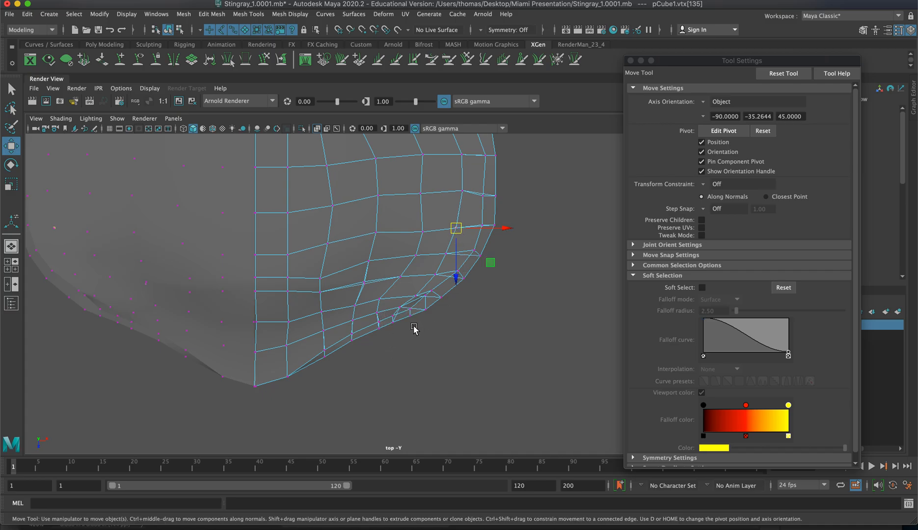
Step: Reposition the crowded vertices along the front edge of the wing to even out their spacing
right_click_drag(304, 322, 606, 364, "alt")
right_click_drag(373, 314, 503, 334, "alt")
middle_click_drag(453, 310, 396, 263, "alt")
left_click_drag(318, 265, 360, 287)
left_click_drag(350, 277, 336, 274)
left_click_drag(378, 237, 396, 259)
left_click_drag(386, 250, 370, 237)
mouse_move(362, 274)
left_mouse_down()
mouse_move(382, 289)
mouse_move(365, 272)
left_mouse_up()
mouse_move(299, 302)
left_mouse_down()
mouse_move(312, 319)
mouse_move(299, 305)
left_mouse_up()
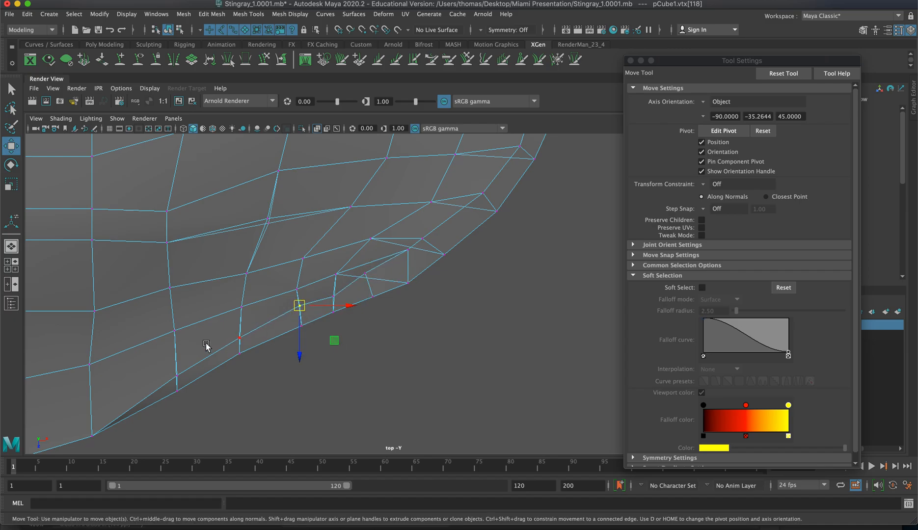
Step: Pull back the nose tip and the neighbouring front-edge vertices to smooth the snout outline
left_click(91, 435)
middle_click_drag(201, 341, 411, 294, "alt")
left_click_drag(231, 417, 231, 390)
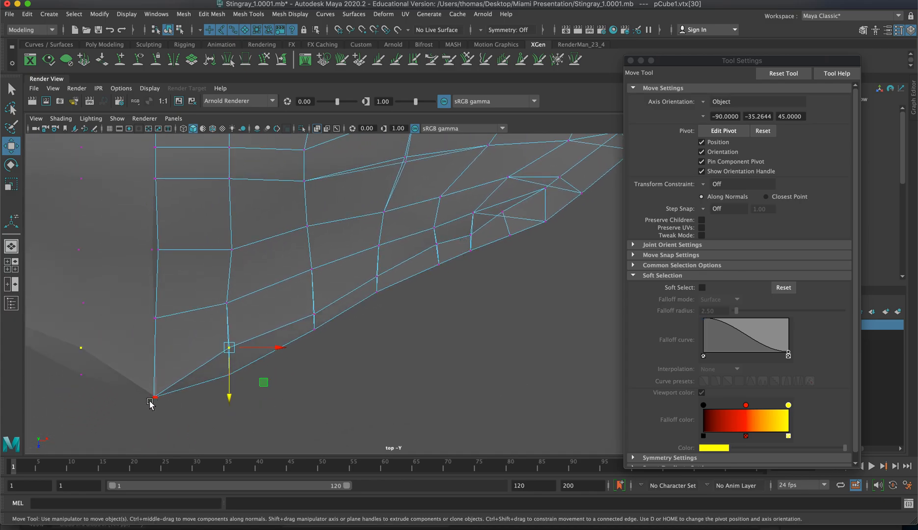
left_click(155, 415)
left_click_drag(155, 415, 159, 378)
left_click_drag(319, 321, 319, 322)
left_click_drag(314, 314, 312, 306)
Step: Realign the inner vertices of the row crossing the widest part of the wing
middle_click_drag(386, 258, 370, 403, "alt")
middle_click_drag(450, 275, 507, 385, "alt")
middle_click_drag(483, 269, 488, 330, "alt")
left_click_drag(480, 277, 440, 300)
middle_click_drag(438, 344, 443, 237, "alt")
left_click(259, 285)
left_click_drag(260, 285, 256, 290)
left_click(356, 280)
left_click_drag(357, 280, 363, 280)
left_click(453, 274)
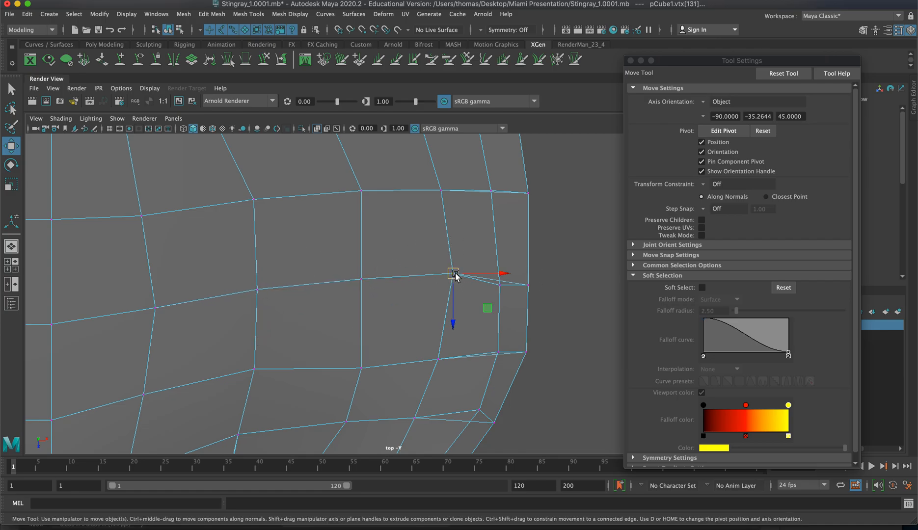
Step: Move the rim vertex at the wing's widest point outward and even out the adjoining vertices in its row
left_click_drag(481, 231, 552, 342)
left_click_drag(526, 261, 527, 260)
left_click_drag(484, 266, 509, 308)
left_click_drag(500, 285, 503, 275)
left_click_drag(519, 240, 544, 273)
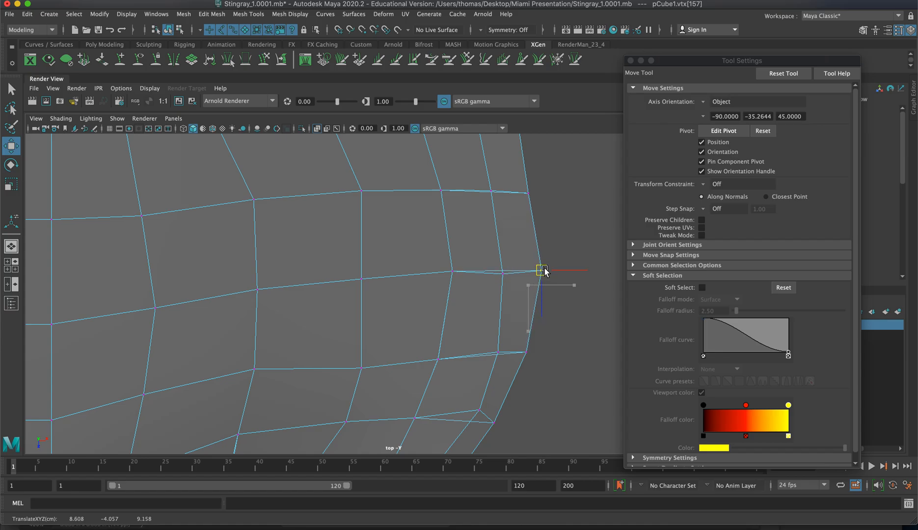
left_click_drag(433, 259, 450, 280)
left_click_drag(345, 258, 368, 290)
left_click_drag(363, 288, 362, 286)
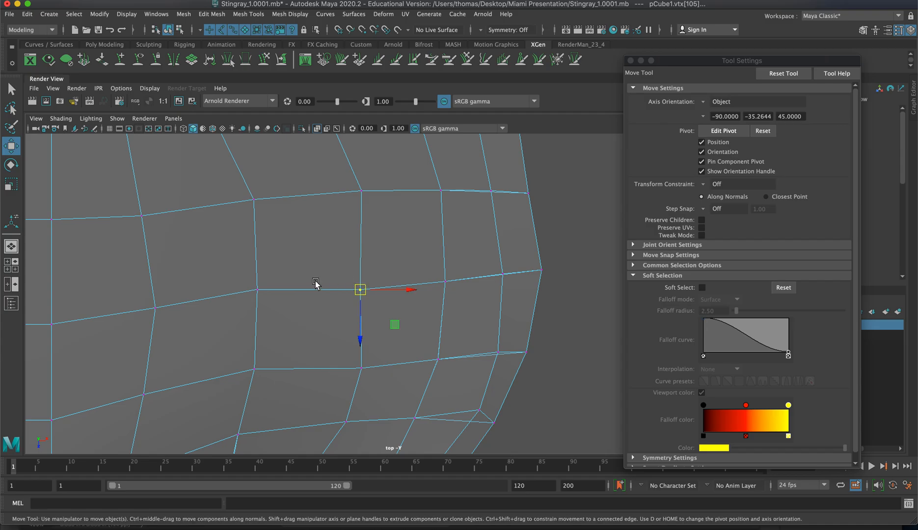
Step: Move the vertices near the head's centre so the cross rows follow an even curve
left_click_drag(263, 303, 263, 303)
middle_click_drag(281, 326, 285, 231, "alt")
middle_click_drag(304, 307, 291, 240, "alt")
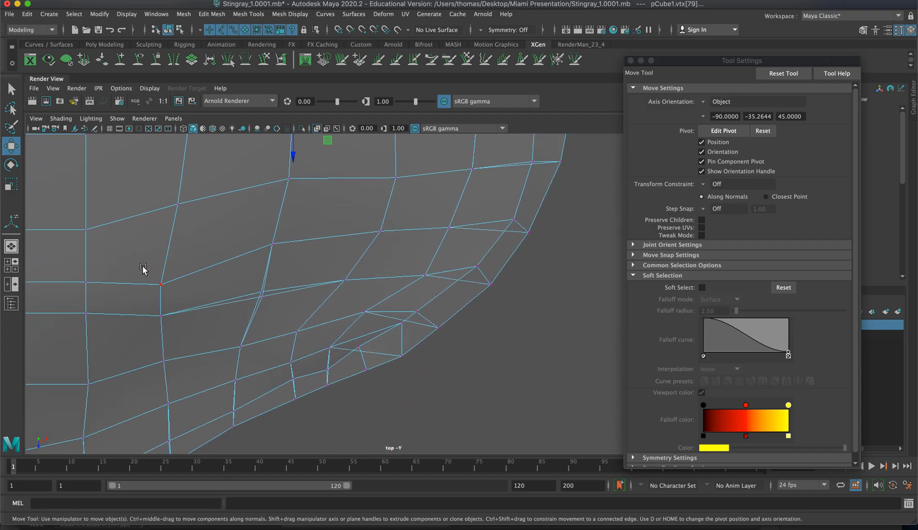
left_click_drag(177, 296, 170, 267)
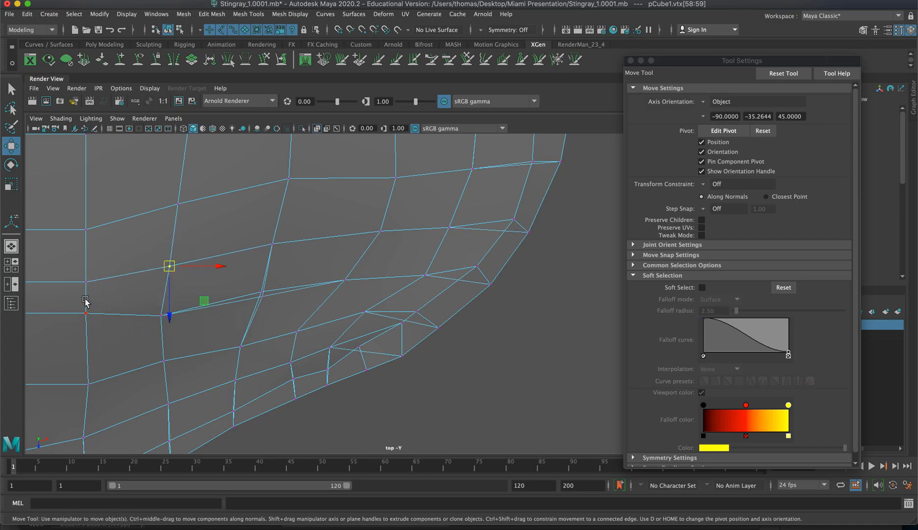
left_click_drag(101, 328, 92, 327)
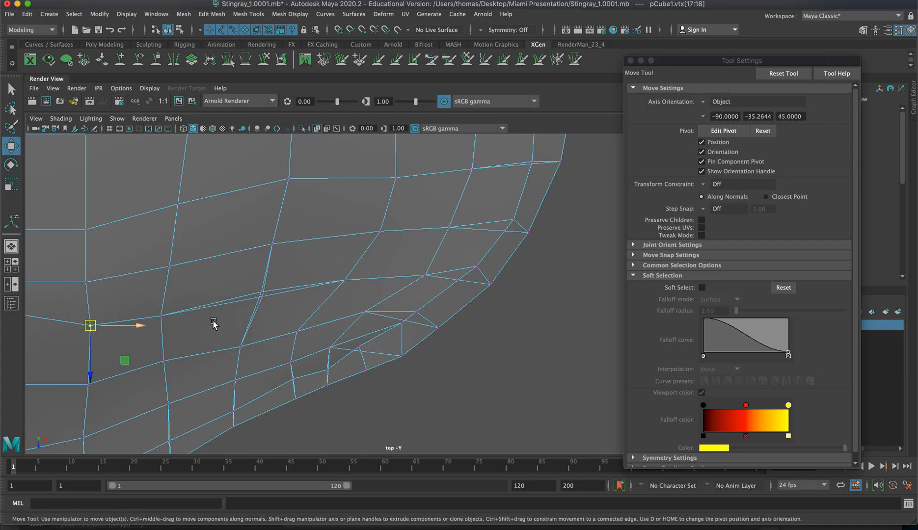
Step: Space out the centreline vertices of the head evenly and select the overlapping vertex farther out on the front wing
middle_click_drag(214, 322, 377, 269, "alt")
left_click_drag(189, 280, 173, 273)
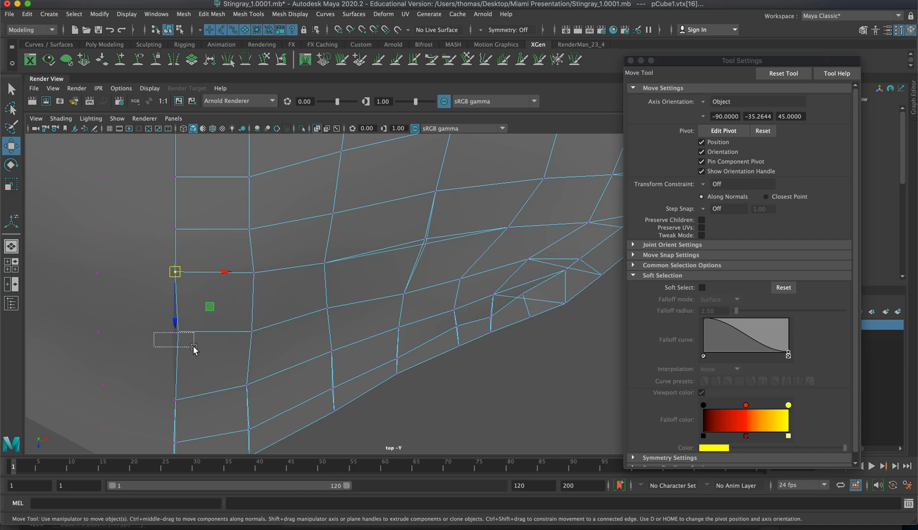
left_click_drag(199, 325, 221, 332)
middle_click_drag(408, 308, 366, 330, "alt")
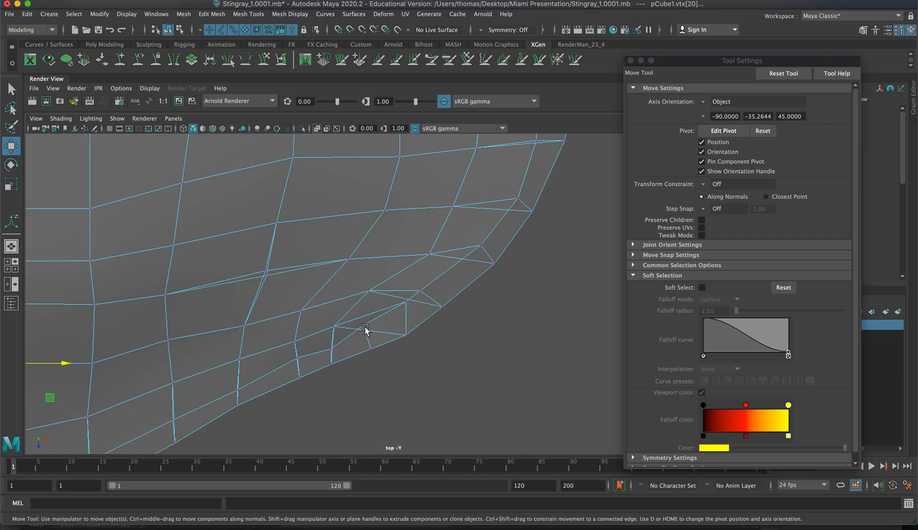
left_click(265, 274)
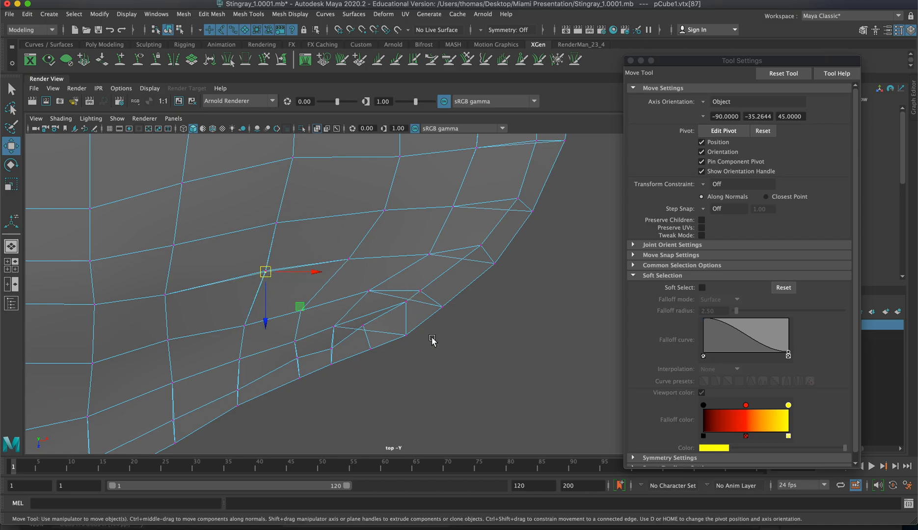
Step: Return to the perspective view and adjust the vertices on top of the back behind the head's hump
key("space")
key("space")
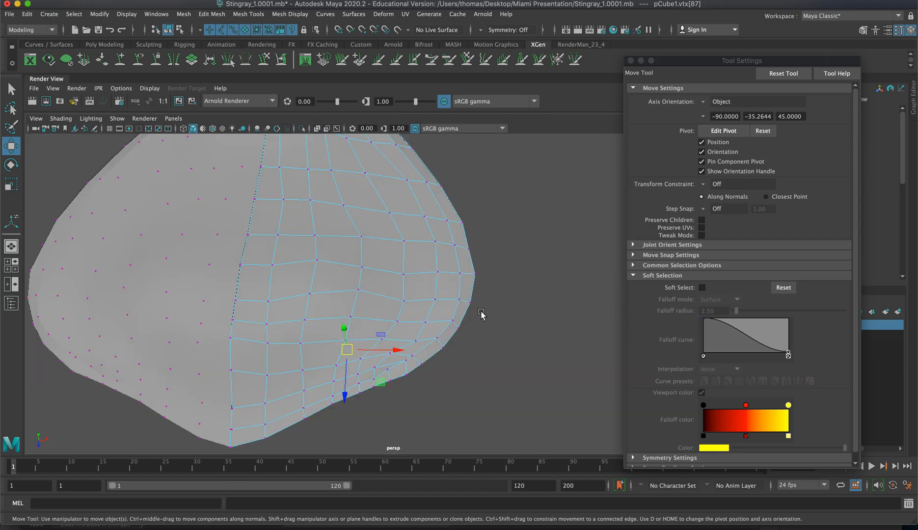
left_click_drag(430, 339, 278, 336, "alt")
right_click_drag(278, 335, 401, 343, "alt")
middle_click_drag(401, 344, 406, 345, "alt")
left_click(236, 313)
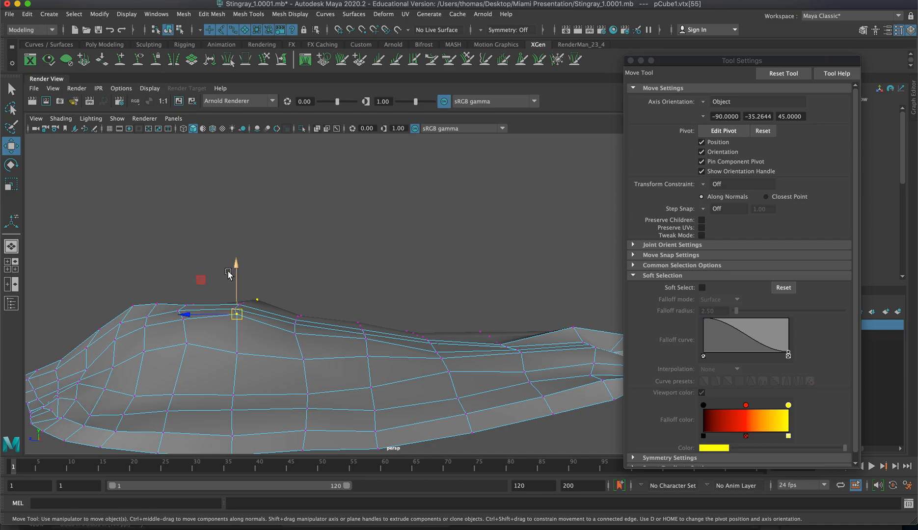
left_click_drag(232, 277, 276, 299)
left_click(437, 274)
left_click_drag(438, 240, 440, 260)
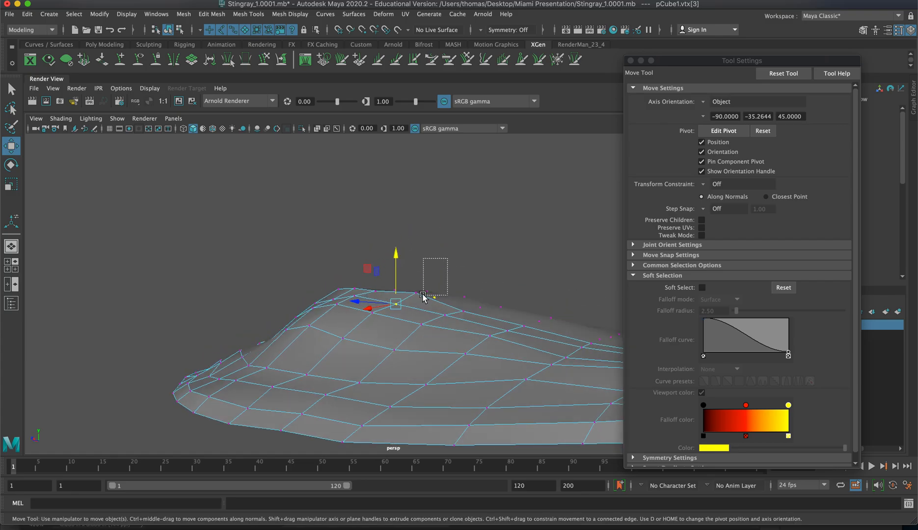
left_click_drag(408, 300, 343, 296)
Step: Adjust the height of the vertices just inside the wing's rim at its front half
left_click_drag(205, 321, 234, 318, "alt")
left_click_drag(324, 338, 319, 367, "alt")
left_click(360, 353)
left_click_drag(360, 316, 360, 324)
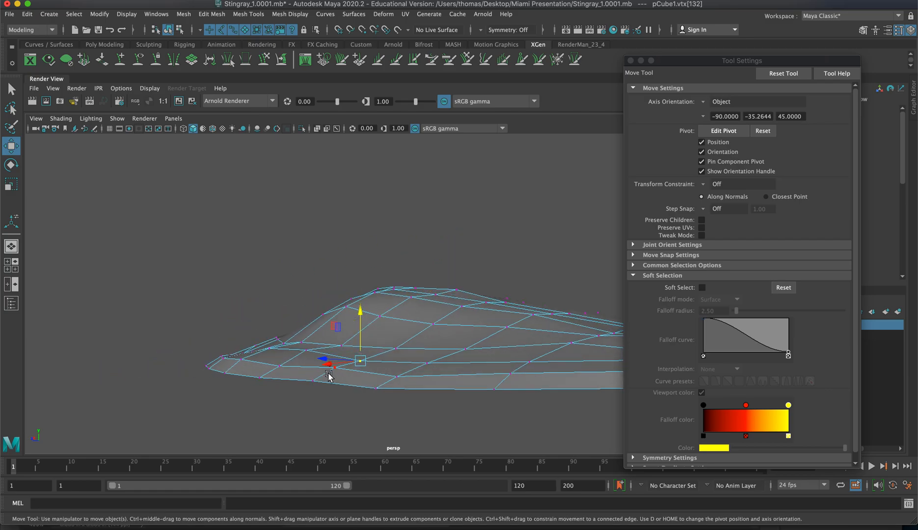
left_click(334, 367)
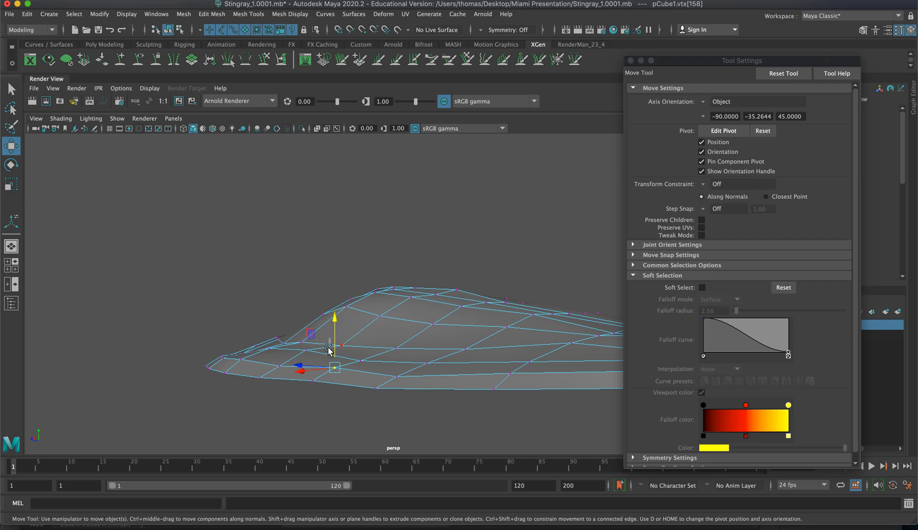
left_click(334, 329)
left_click_drag(336, 369, 336, 323)
Step: Lower the vertices just inside the wing's rim, working along the side toward the tail
left_click_drag(286, 354, 392, 361, "alt")
left_click(350, 365)
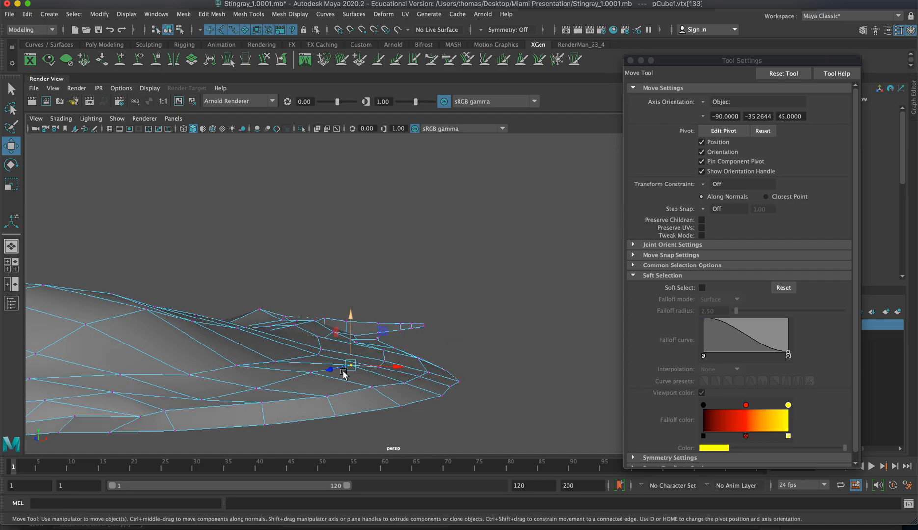
left_click_drag(352, 322, 351, 332)
left_click_drag(344, 385, 273, 397, "alt")
left_click(231, 368)
left_click_drag(231, 340, 231, 348)
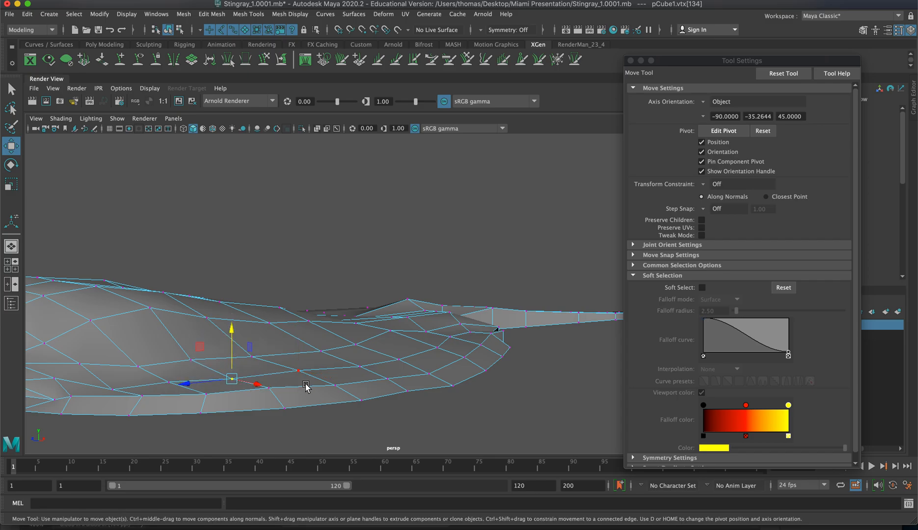
left_click(332, 385)
left_click(268, 388)
left_click_drag(269, 354, 348, 339, "alt")
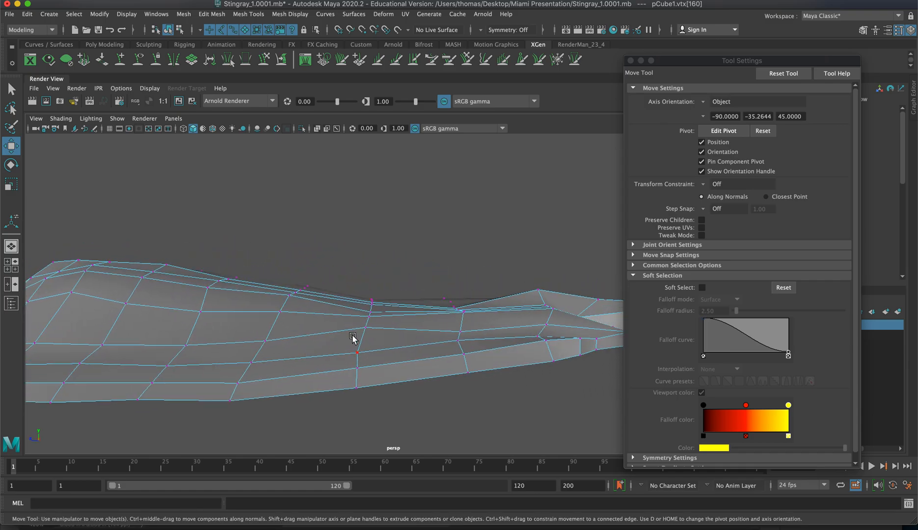
Step: Lower two vertices above the rim on the rear half of the wing and select the adjacent one closer to the rim
left_click(367, 327)
left_click_drag(363, 294, 363, 312)
left_click_drag(464, 370, 345, 365, "alt")
left_click(363, 341)
left_click_drag(364, 305, 380, 334)
left_click(379, 365)
left_click_drag(432, 368, 532, 412, "alt")
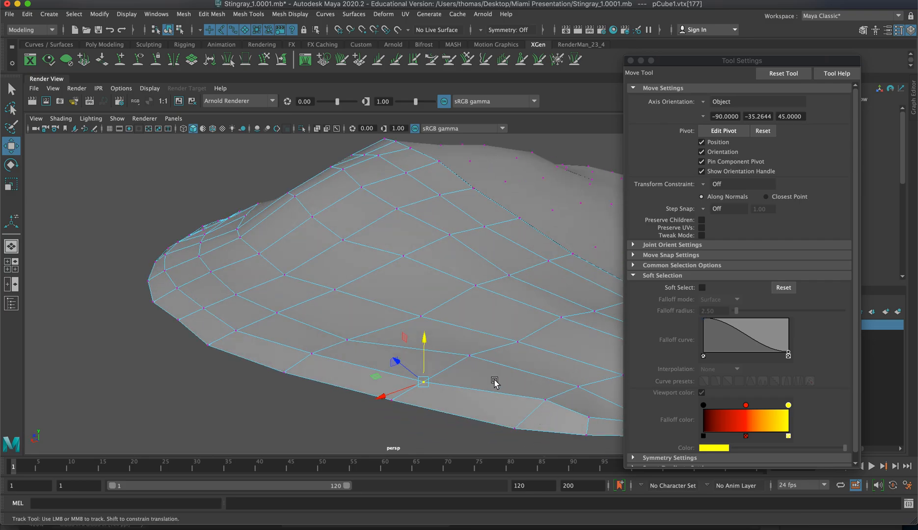
Step: Move two vertices near the rim at the wing's rear corner inward toward the body
middle_click_drag(504, 384, 336, 338, "alt")
left_click_drag(336, 338, 501, 380, "alt")
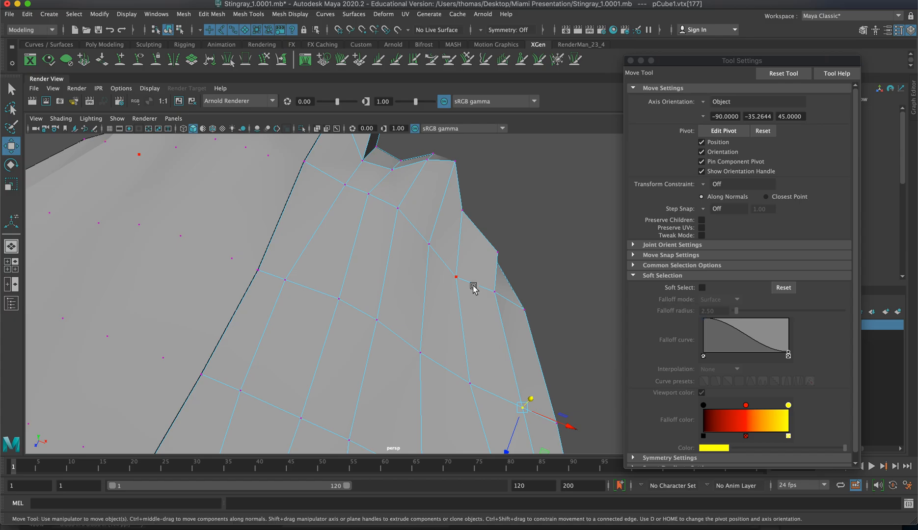
left_click(458, 278)
left_click_drag(478, 286, 471, 281)
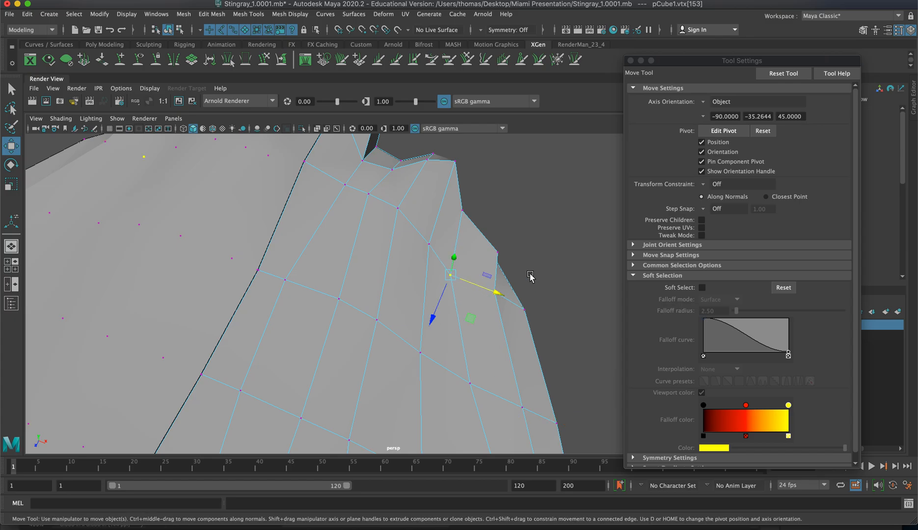
left_click(528, 278)
left_click(497, 293)
left_click_drag(529, 308, 333, 308, "alt")
left_click(285, 313)
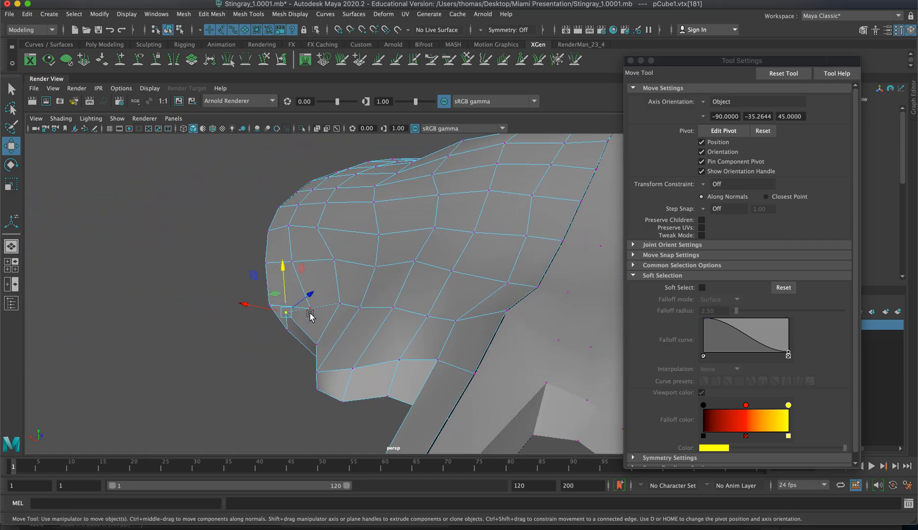
left_click_drag(266, 305, 297, 307)
left_click_drag(313, 275, 359, 324)
Step: Adjust the vertices along the wing's rear edge, lowering the one beside the tail base
left_click(373, 360)
left_click(436, 354)
left_click_drag(418, 349, 376, 281)
left_click(441, 331)
left_click(296, 304)
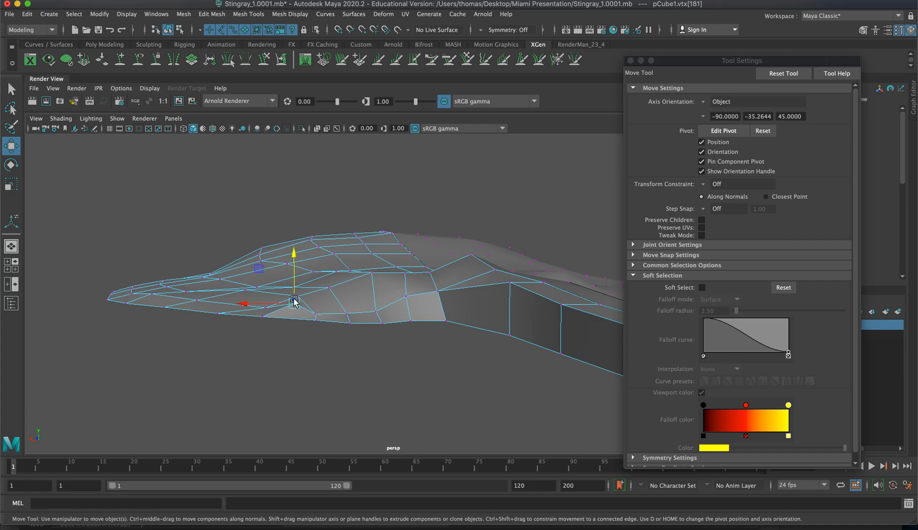
left_click(405, 296)
left_click_drag(405, 279, 405, 289)
Step: Adjust the height of the upper wing vertices just ahead of the tail base
left_click(313, 271)
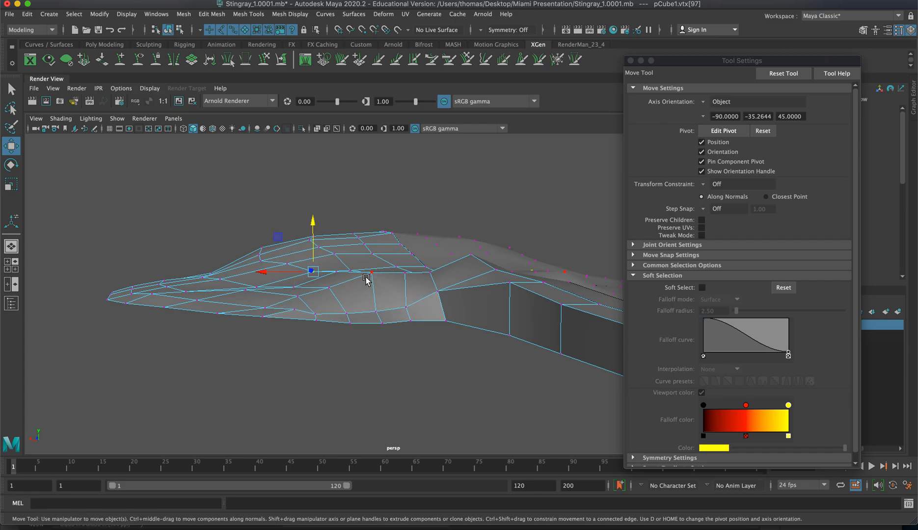
left_click(372, 273)
left_click_drag(371, 246, 258, 283)
left_click(407, 275)
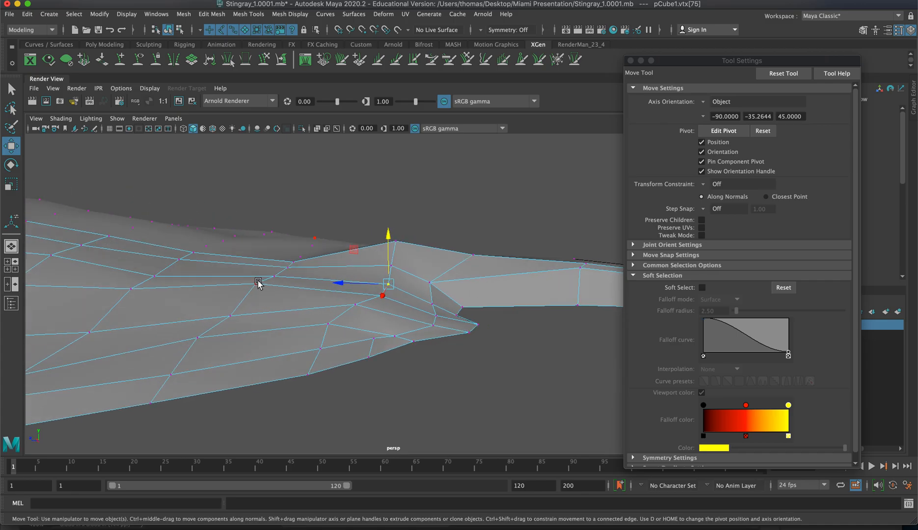
left_click(259, 272)
left_click(257, 283)
left_click_drag(256, 265, 257, 276)
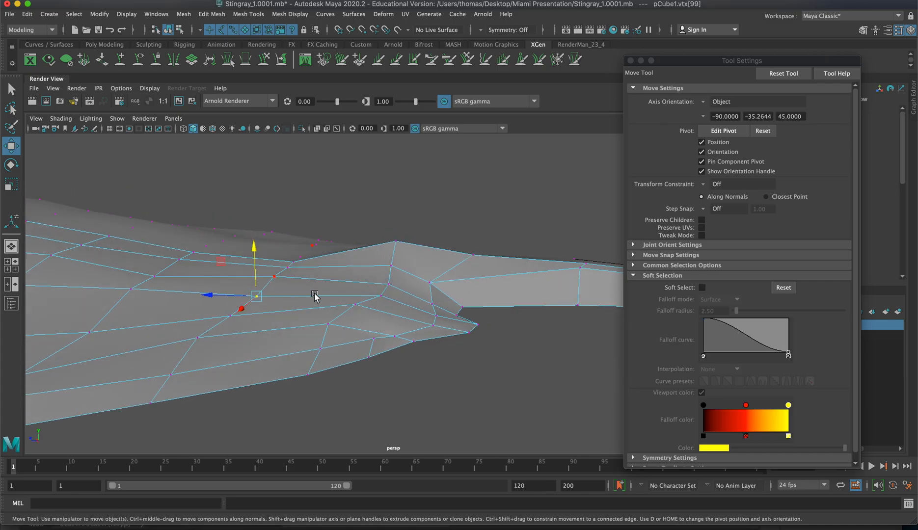
Step: Lower the vertices on the rear of the wing between the tail base and the rim
left_click(328, 323)
left_click_drag(328, 291, 356, 289)
left_click(350, 292)
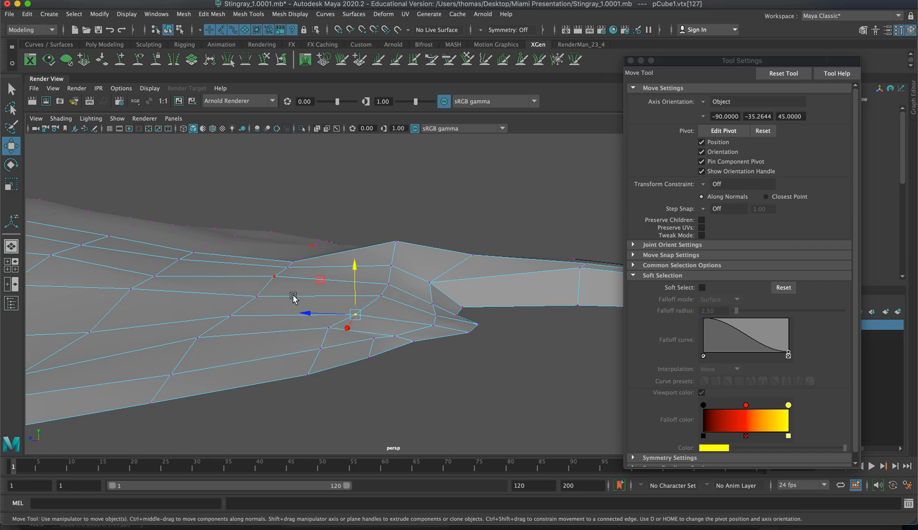
left_click(195, 336)
left_click_drag(195, 307, 197, 315)
Step: Lower the top vertices of the tail at its first sections behind the body
mouse_move(385, 320)
left_mouse_down("alt")
mouse_move(326, 309)
mouse_move(380, 313)
left_mouse_up("alt")
left_click_drag(381, 231, 424, 250)
left_click_drag(481, 289, 480, 290)
left_click_drag(461, 249, 463, 260)
left_click_drag(572, 304, 573, 304)
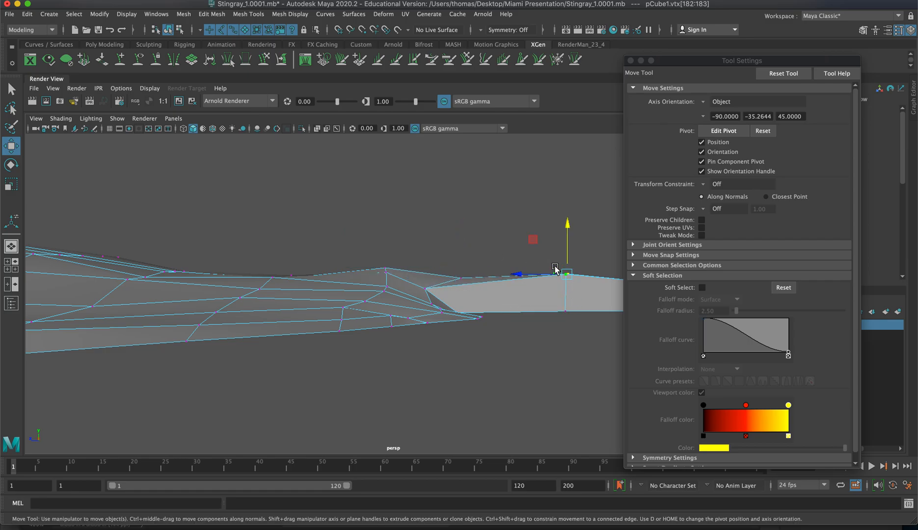
left_click_drag(568, 252, 568, 269)
Step: Lower the next two sets of top vertices farther along the tail toward its tip
middle_click_drag(539, 261, 227, 241, "alt")
left_click_drag(375, 273, 375, 273)
left_click_drag(364, 231, 364, 244)
middle_click_drag(401, 247, 209, 252, "alt")
left_click_drag(383, 281, 383, 281)
left_click_drag(360, 237, 360, 241)
Step: Lower the side vertex partway along the tail and shift it slightly inward
left_click_drag(497, 286, 348, 339)
left_click_drag(277, 318, 347, 267, "alt")
left_click(343, 283)
left_click(454, 324)
left_click(459, 321)
left_click_drag(457, 299, 458, 307)
left_click_drag(428, 338, 434, 336)
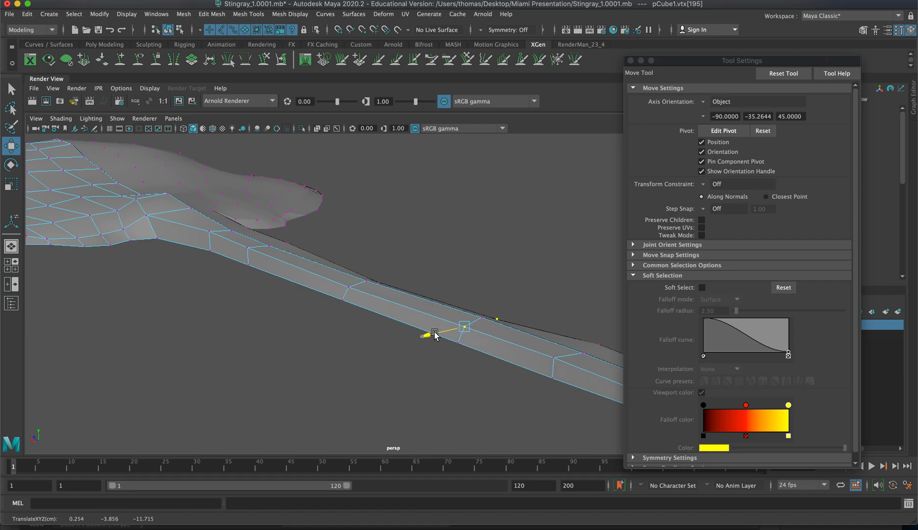
Step: Adjust the side vertices around the tail base, bringing them lower and closer to the centreline
left_click(249, 247)
left_click_drag(245, 220, 231, 254)
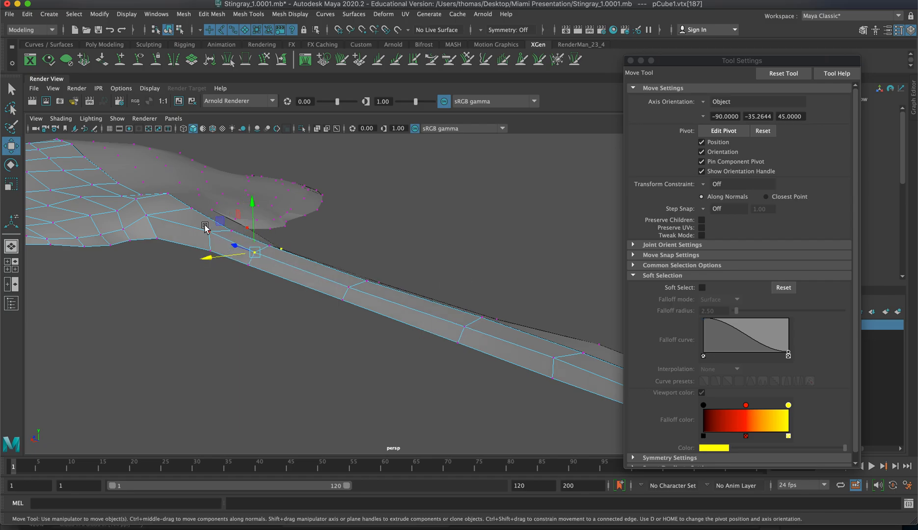
left_click(146, 215)
left_click_drag(121, 218, 163, 231)
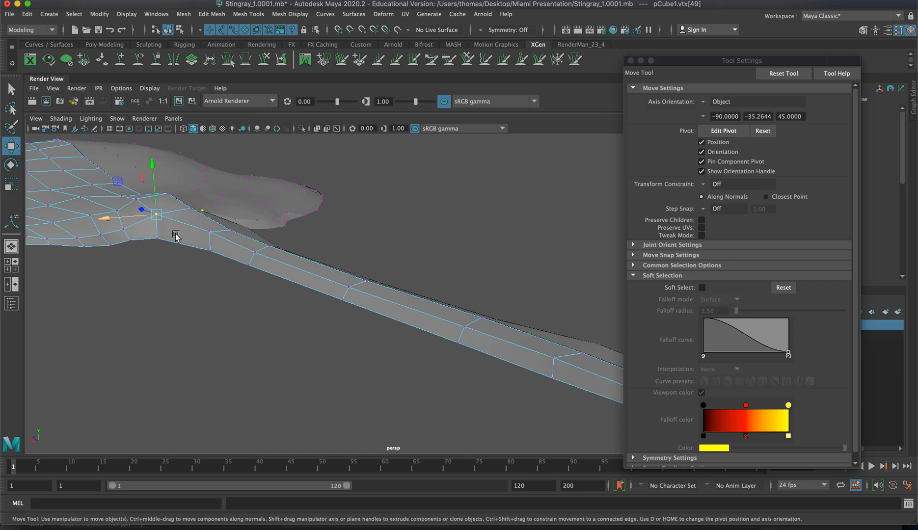
left_click(209, 233)
left_click_drag(209, 210, 193, 236)
Step: Move the two side vertices nearest the tail tip inward
left_click_drag(297, 303, 248, 318, "alt")
left_click(278, 277)
left_click_drag(229, 275, 291, 245)
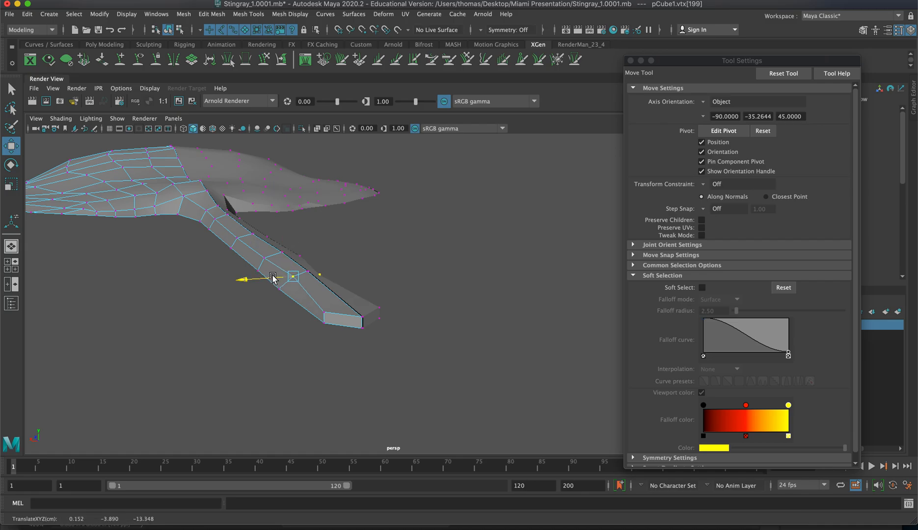
left_click(323, 309)
left_click_drag(293, 311, 356, 328)
Step: Switch to the top -Y view and narrow the tail by moving the side vertices inward, section by section toward the tip
left_click_drag(580, 376, 398, 394)
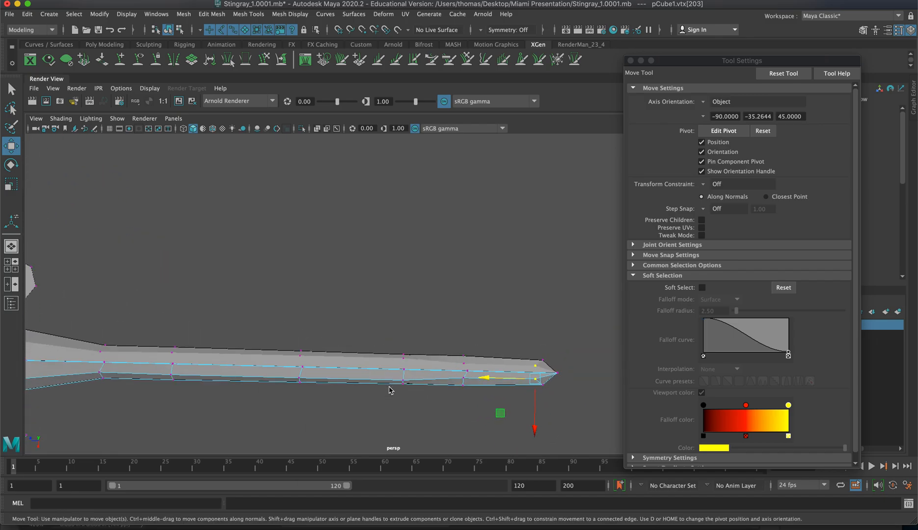
key("space")
key("space")
right_click_drag(461, 308, 520, 358, "alt")
left_click_drag(337, 316, 335, 312)
left_click_drag(334, 195, 306, 202)
left_click_drag(364, 190, 359, 191)
middle_click_drag(380, 243, 398, 430, "alt")
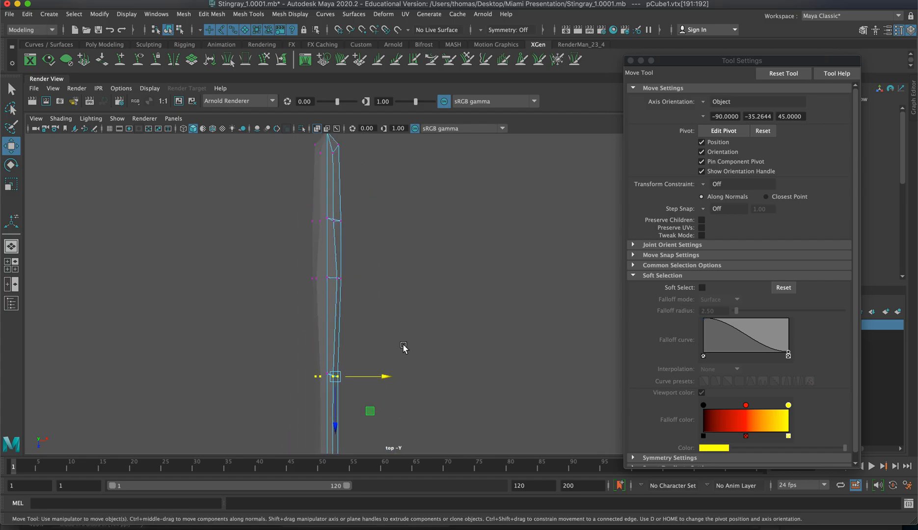
mouse_move(349, 288)
left_mouse_down()
mouse_move(332, 270)
mouse_move(365, 281)
left_mouse_up()
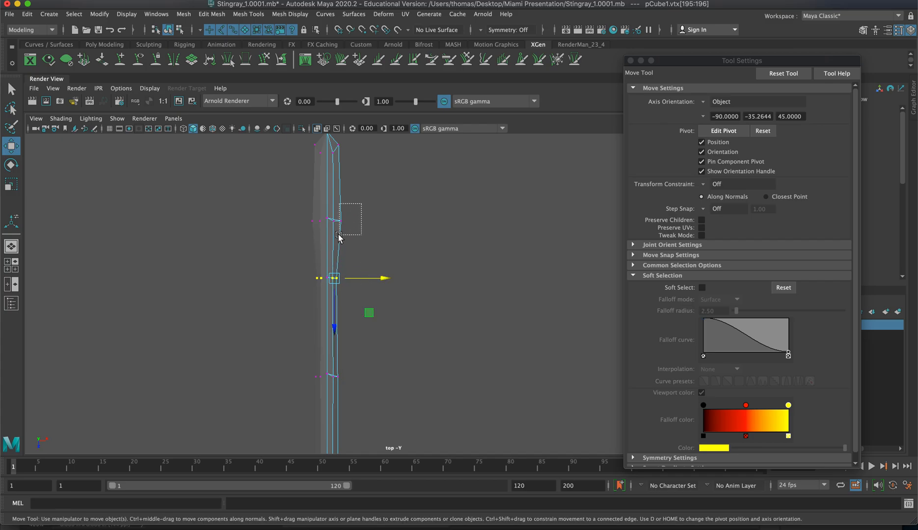
left_click_drag(332, 238, 332, 240)
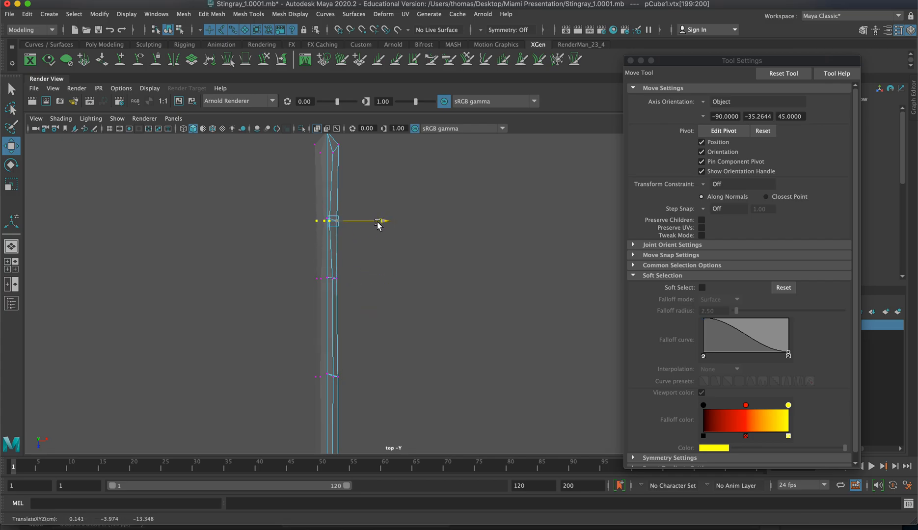
Step: Taper the end of the tail by moving the last side vertices inward one at a time
middle_click_drag(374, 208, 366, 216, "alt")
left_click_drag(329, 242, 329, 241)
left_click_drag(360, 213, 359, 213)
right_click_drag(373, 253, 434, 270, "alt")
middle_click_drag(367, 241, 366, 288, "alt")
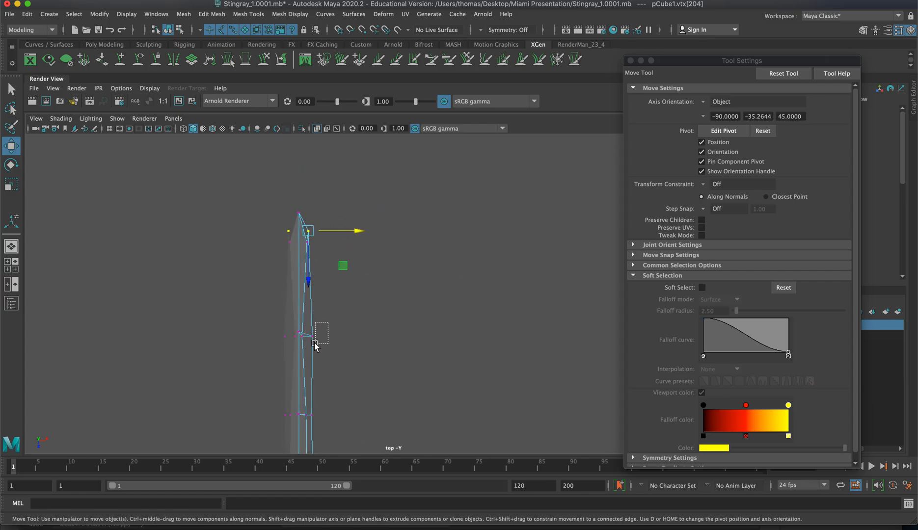
left_click(311, 336)
left_click_drag(334, 339, 328, 342)
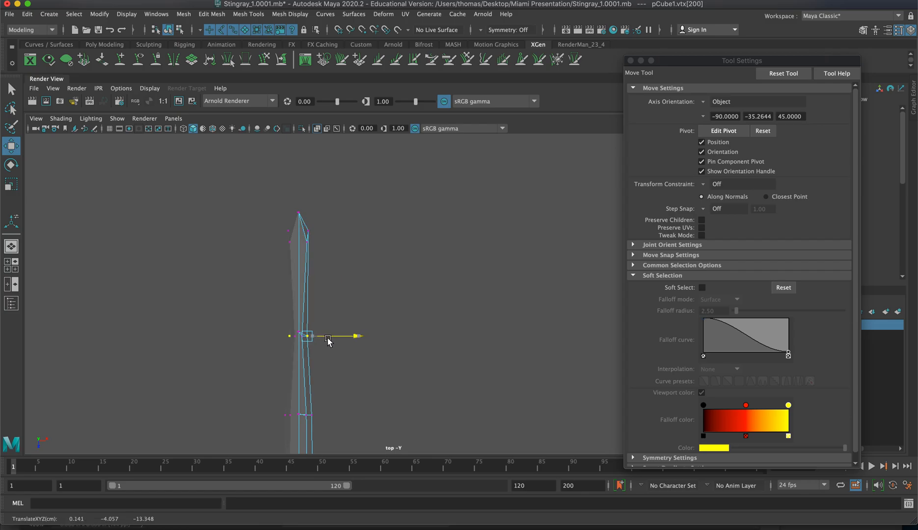
left_click(307, 242)
left_click_drag(326, 242, 323, 245)
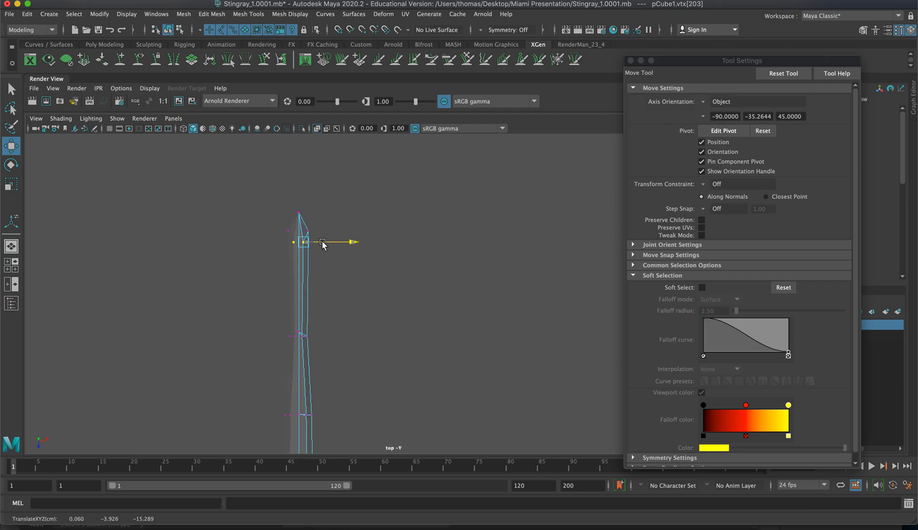
left_click_drag(338, 201, 304, 242)
Step: Return to the perspective view, leave vertex editing for object mode and select the near half of the stingray
middle_click_drag(333, 316, 329, 156, "alt")
middle_click_drag(339, 289, 318, 192, "alt")
middle_click_drag(434, 216, 393, 157, "alt")
mouse_move(398, 329)
middle_mouse_down("alt")
mouse_move(393, 229)
mouse_move(409, 175)
middle_mouse_up("alt")
key("space")
key("space")
right_click_drag(418, 289, 179, 256, "alt")
left_click_drag(252, 287, 283, 291, "alt")
middle_click_drag(282, 291, 399, 206, "alt")
right_click_drag(321, 285, 369, 264)
left_click(283, 313)
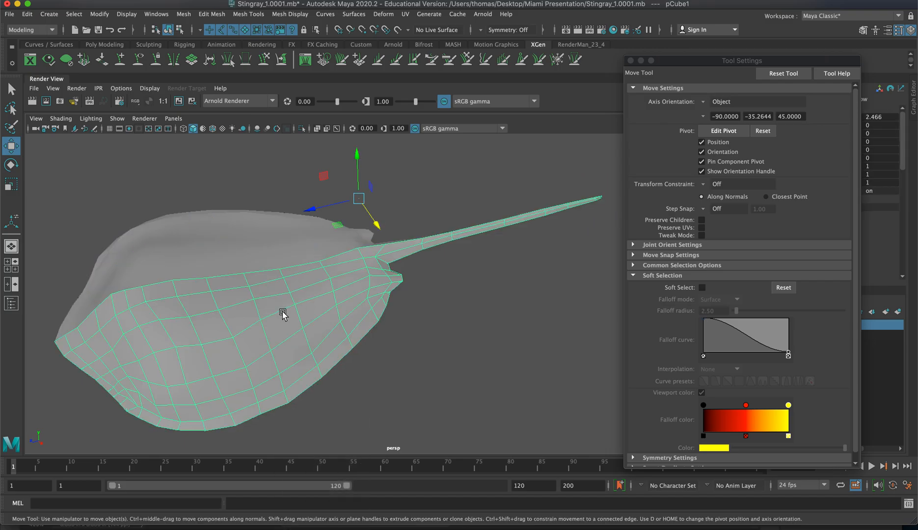
Step: Check the stingray in smoothed display and save the scene as a new incremental version
left_click(436, 364)
left_click_drag(436, 365, 399, 286, "alt")
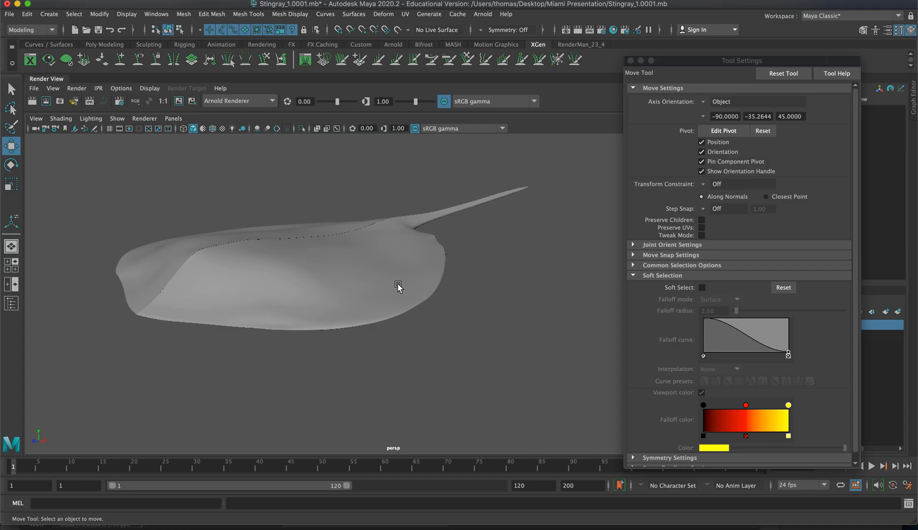
left_click(383, 288)
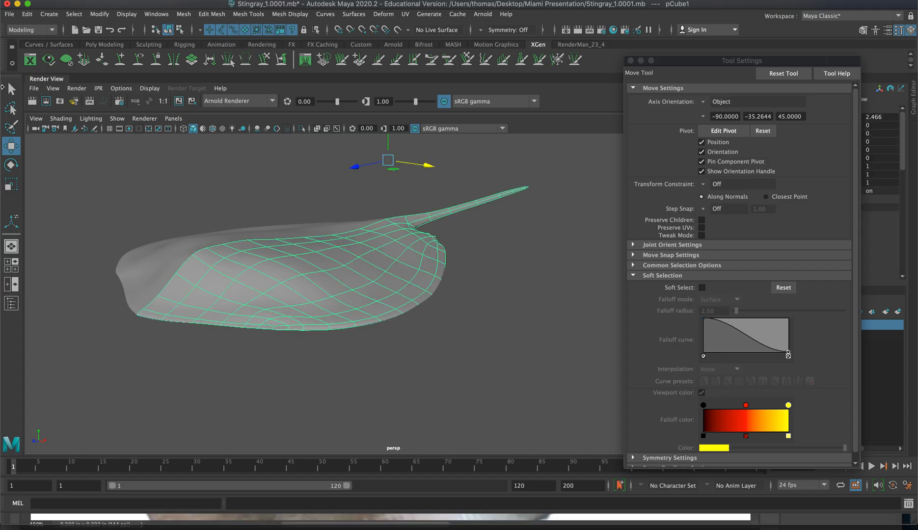
left_click(8, 15)
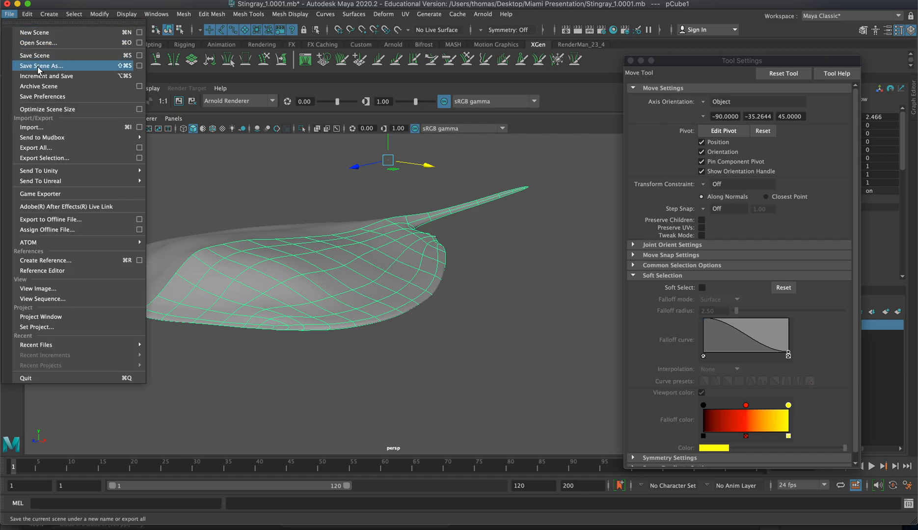
left_click(90, 76)
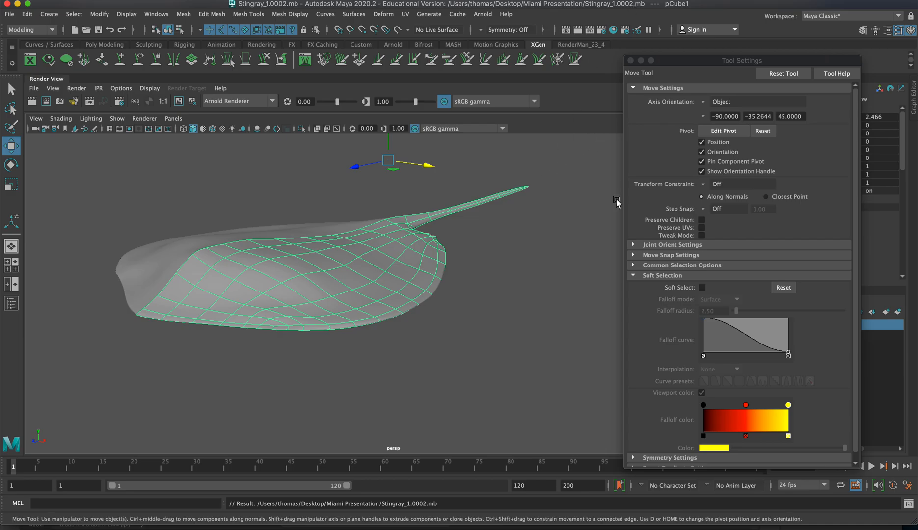
Step: Turn off the smooth mesh preview and switch the near half of the stingray back to vertex editing
left_click_drag(491, 263, 455, 291, "alt")
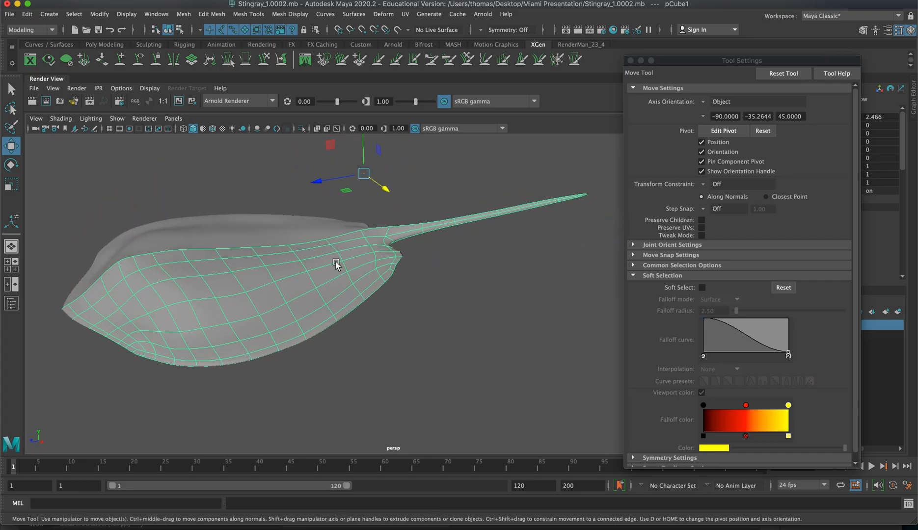
key("1")
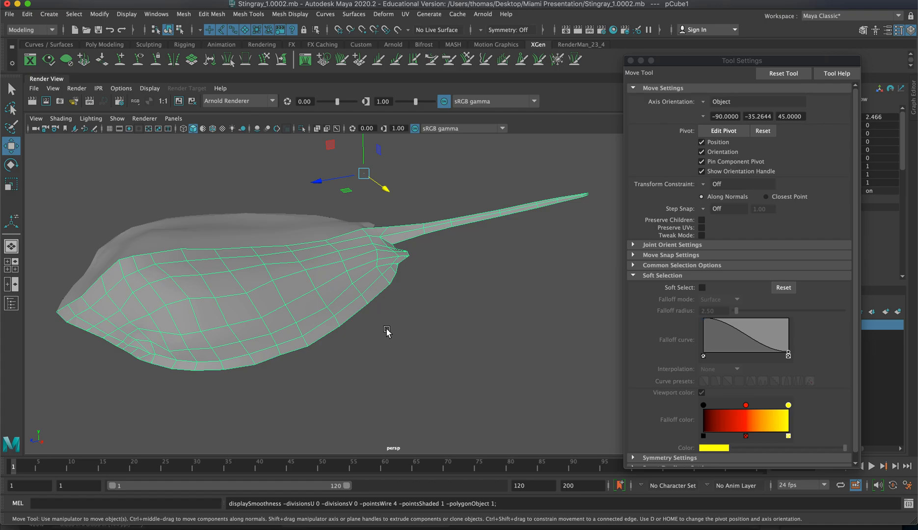
left_click_drag(426, 346, 413, 322, "alt")
middle_click_drag(454, 289, 635, 321, "alt")
right_click_drag(422, 309, 483, 308, "alt")
left_click_drag(482, 308, 302, 242, "alt")
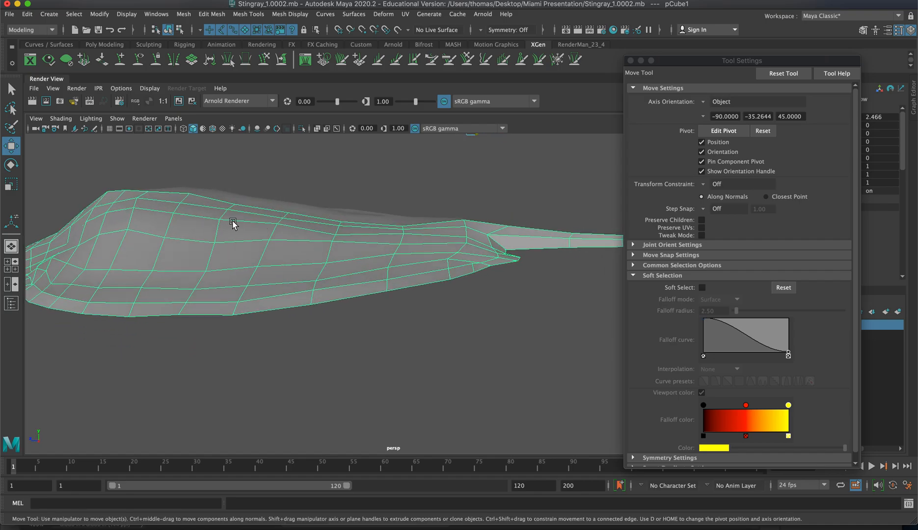
left_click_drag(398, 250, 367, 252, "alt")
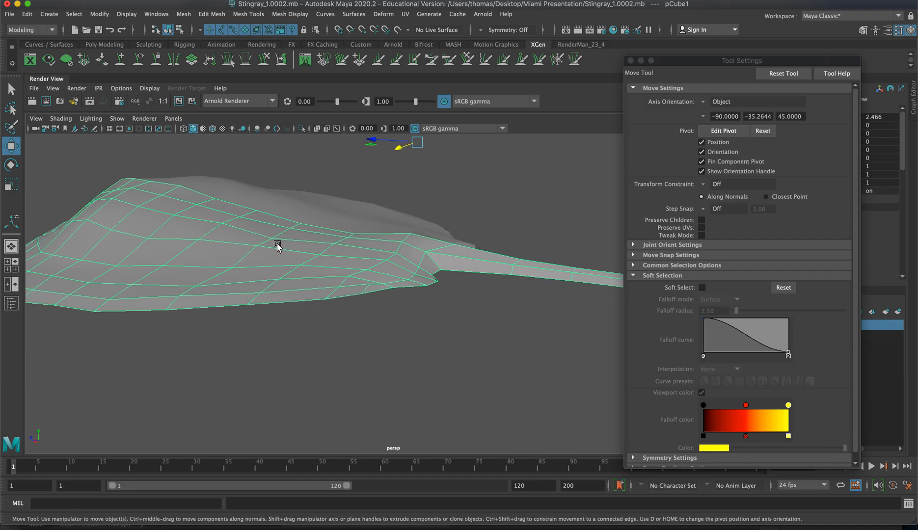
right_click_drag(263, 242, 208, 246)
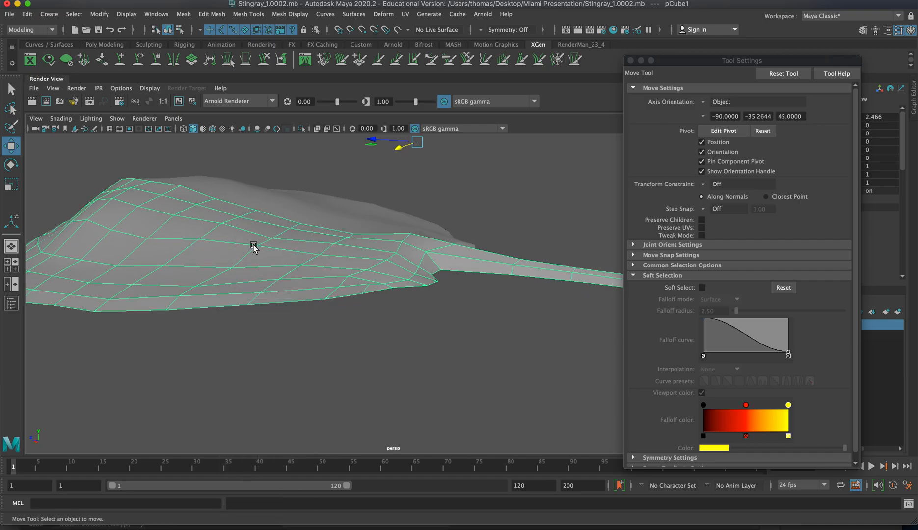
Step: Lower two neighbouring vertices in the middle of the wing's upper surface
left_click(256, 244)
left_click_drag(256, 221, 255, 232)
left_click(200, 239)
left_click_drag(194, 225, 195, 232)
Step: Adjust the height of several individual vertices across the middle and rear of the near wing's upper surface
left_click_drag(333, 262, 376, 279, "alt")
left_click(339, 233)
left_click_drag(338, 212, 338, 220)
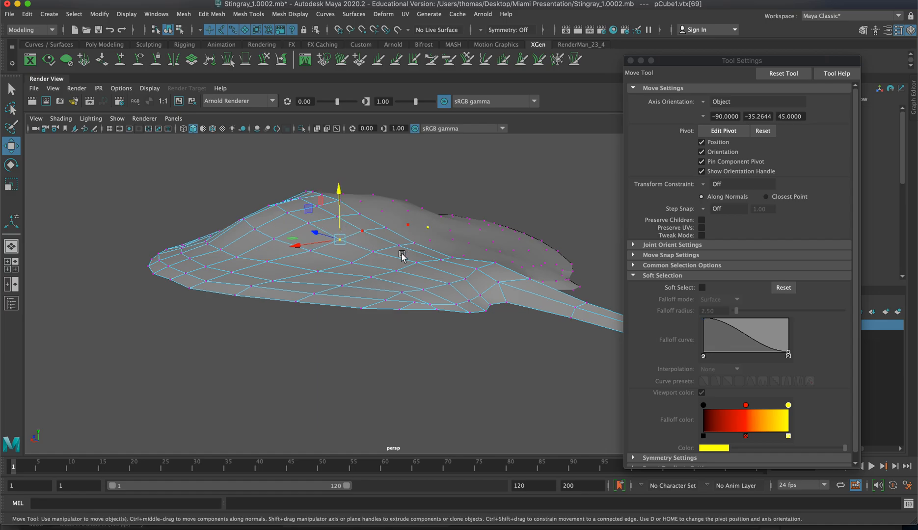
left_click(373, 255)
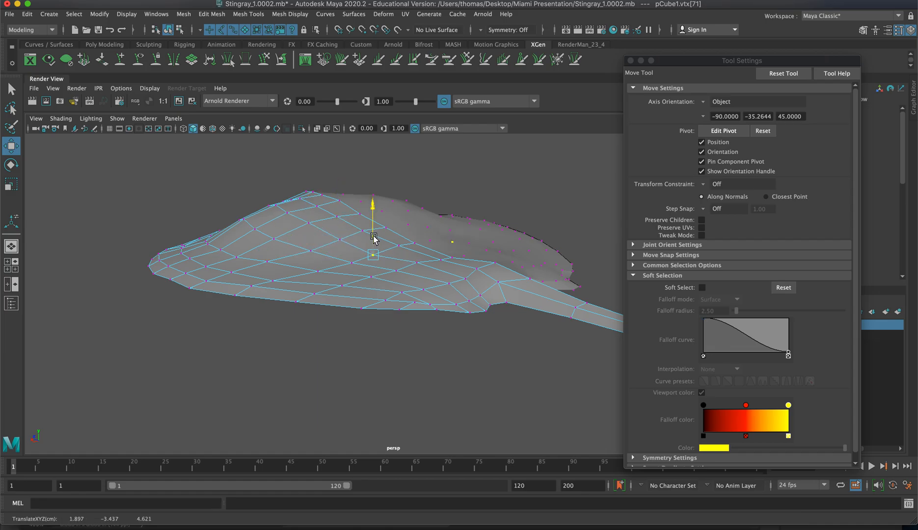
left_click(371, 274)
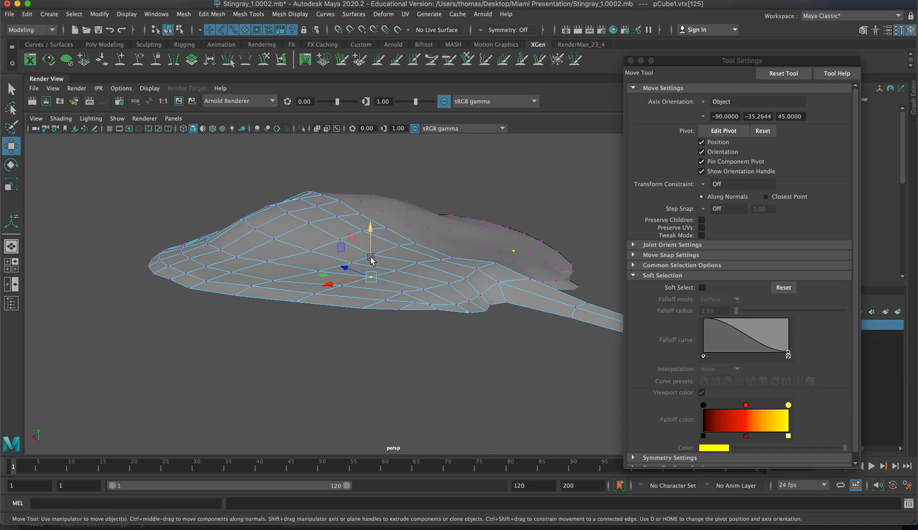
left_click(397, 270)
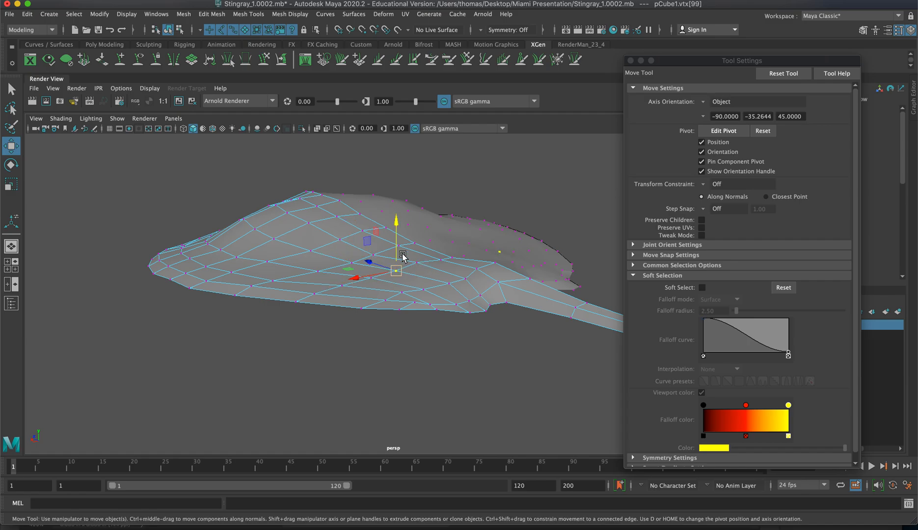
left_click(403, 292)
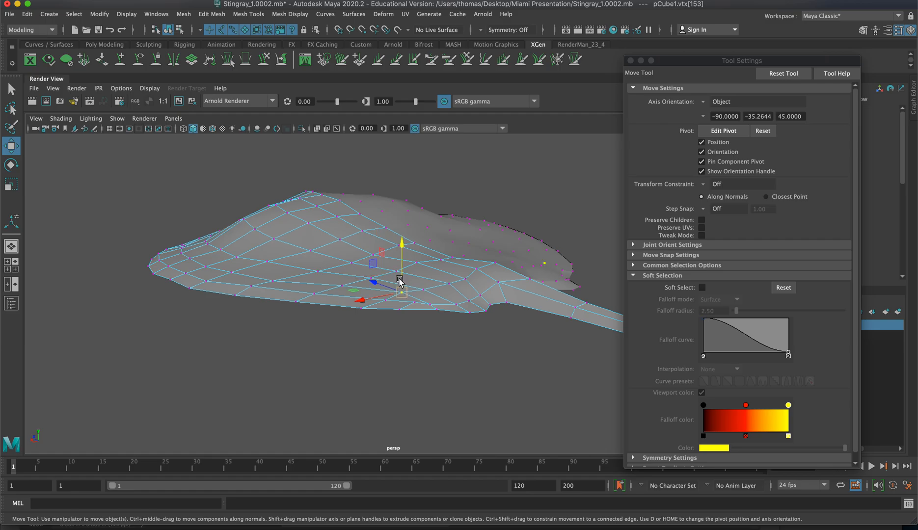
left_click_drag(399, 280, 399, 279)
right_click_drag(426, 286, 575, 303, "alt")
left_click_drag(432, 295, 368, 300, "alt")
left_click(249, 295)
Step: Adjust individual vertices on the head and front part of the near wing to even out the surface
left_click_drag(283, 321, 348, 312)
scroll(300, 300, "down", 3)
scroll(301, 301, "down", 3)
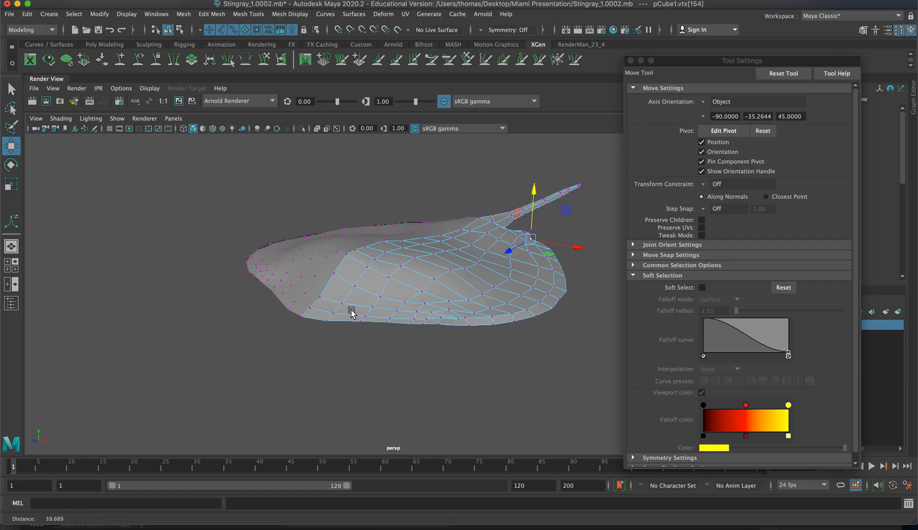
right_click_drag(347, 312, 470, 306, "alt")
left_click(377, 226)
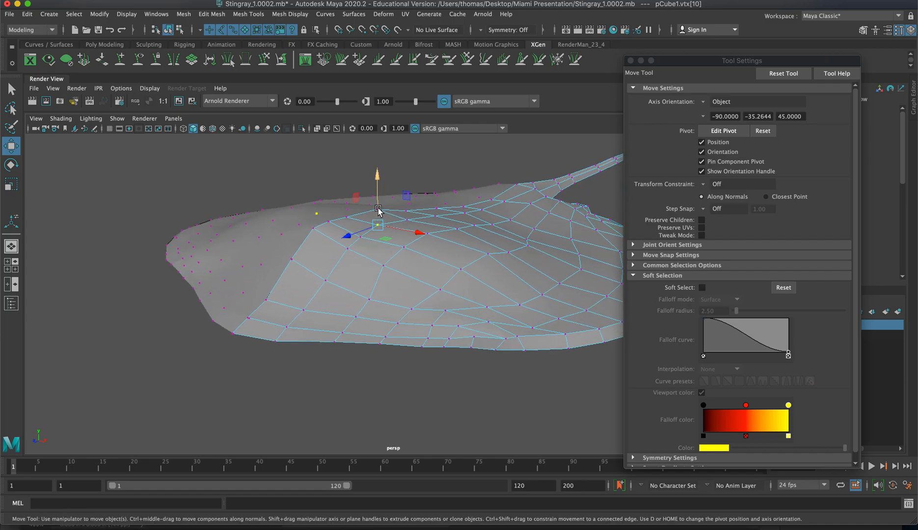
left_click(383, 267)
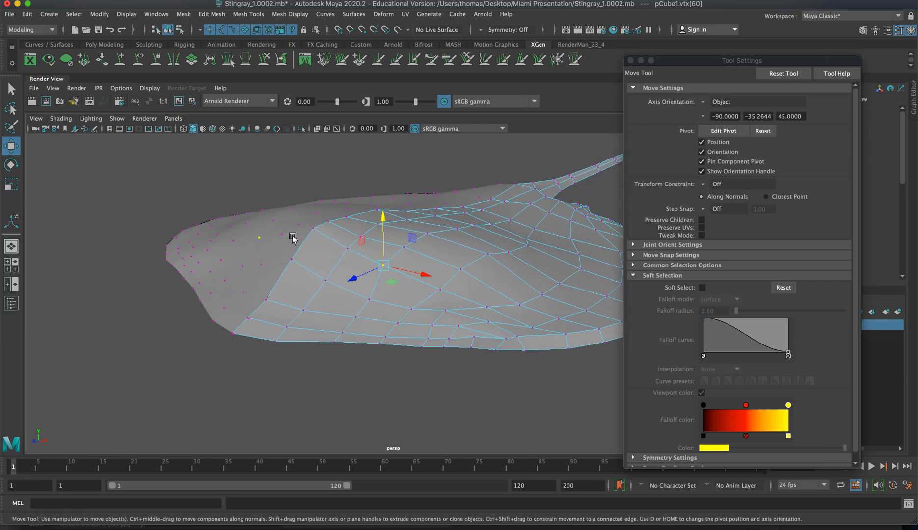
left_click(333, 273)
left_click(359, 239)
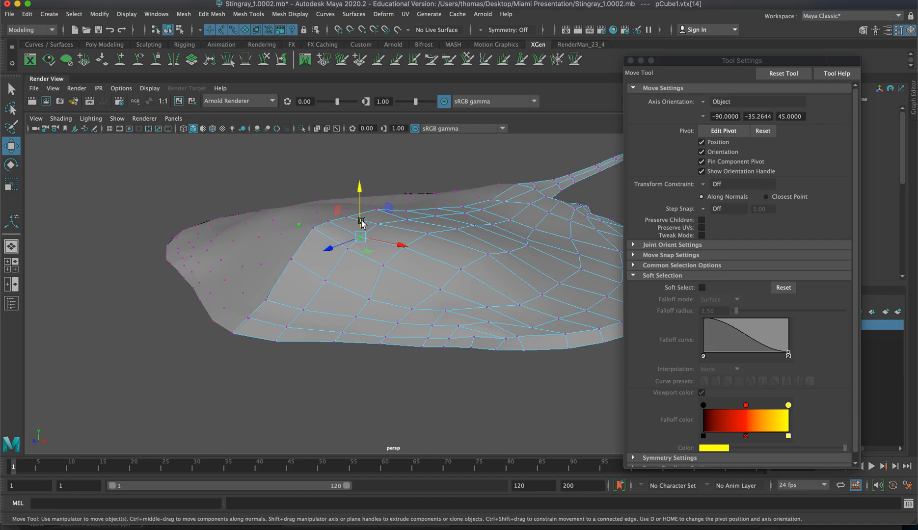
left_click_drag(320, 237, 295, 236)
left_click_drag(367, 304, 373, 306)
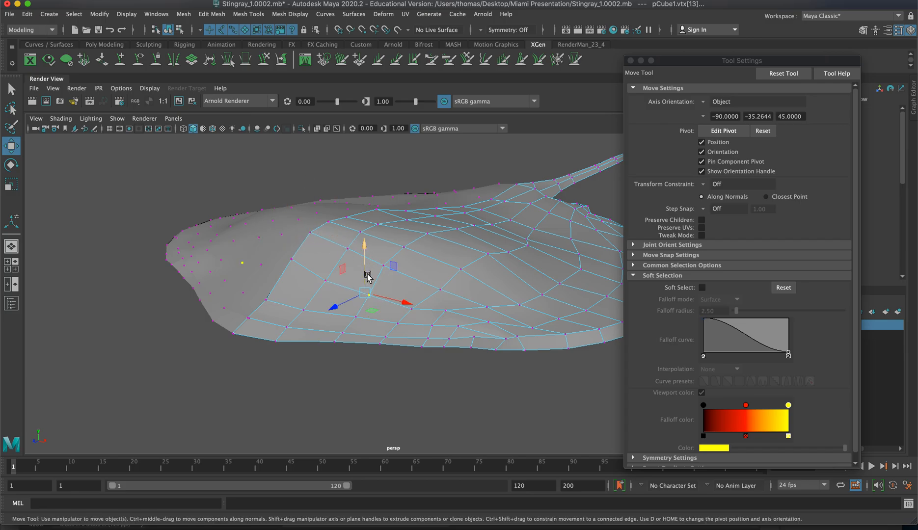
Step: Return the near half to object mode and inspect the stingray's smoothed shape from several angles with nothing selected
left_click_drag(463, 322, 367, 267, "alt")
right_click_drag(367, 268, 388, 252)
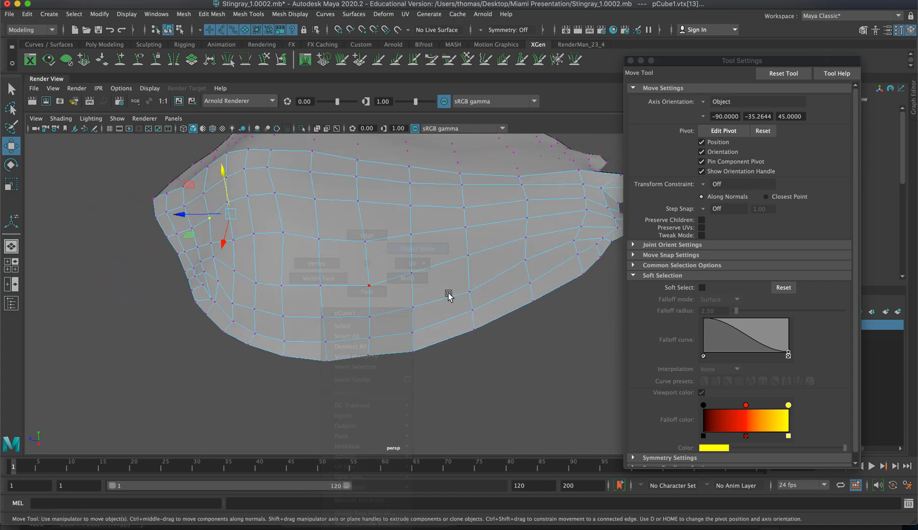
right_click_drag(516, 388, 332, 329, "alt")
left_click_drag(332, 329, 422, 318, "alt")
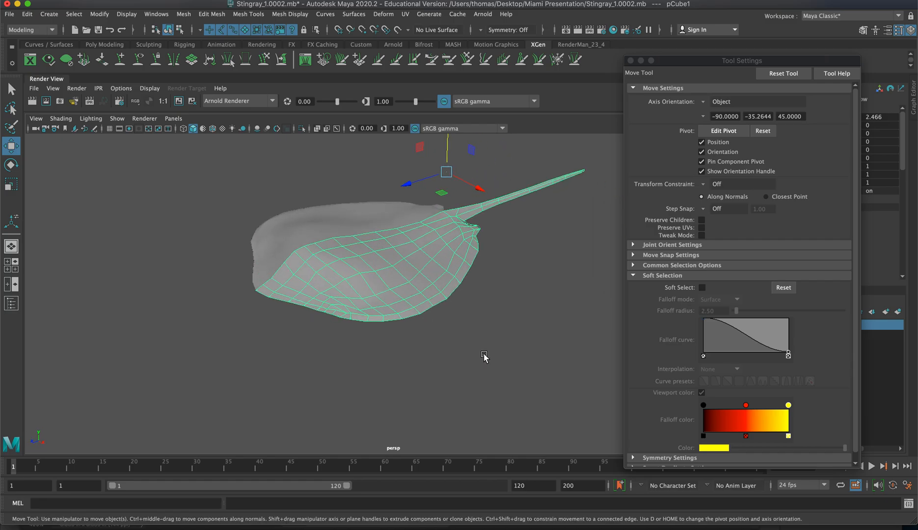
left_click(487, 353)
left_click_drag(486, 353, 399, 270, "alt")
left_click(400, 271)
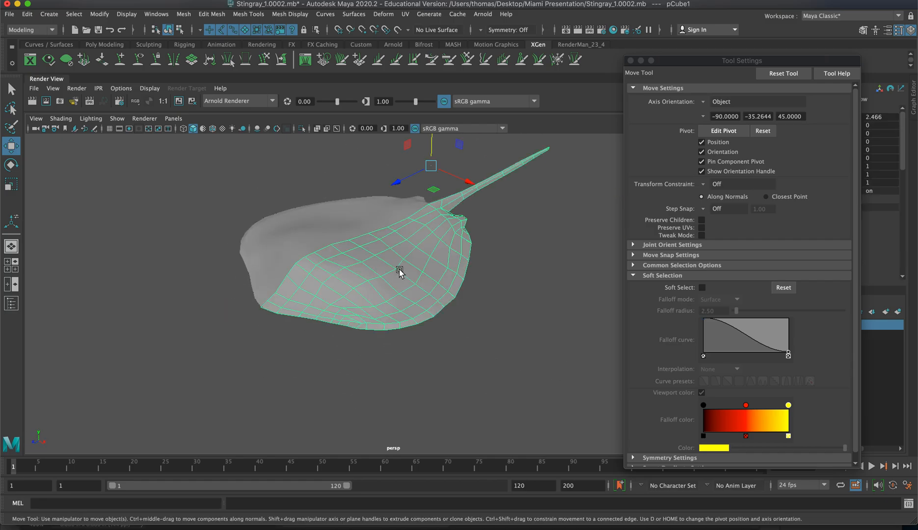
left_click(501, 338)
left_click_drag(501, 338, 463, 351, "alt")
left_click_drag(381, 335, 354, 364, "alt")
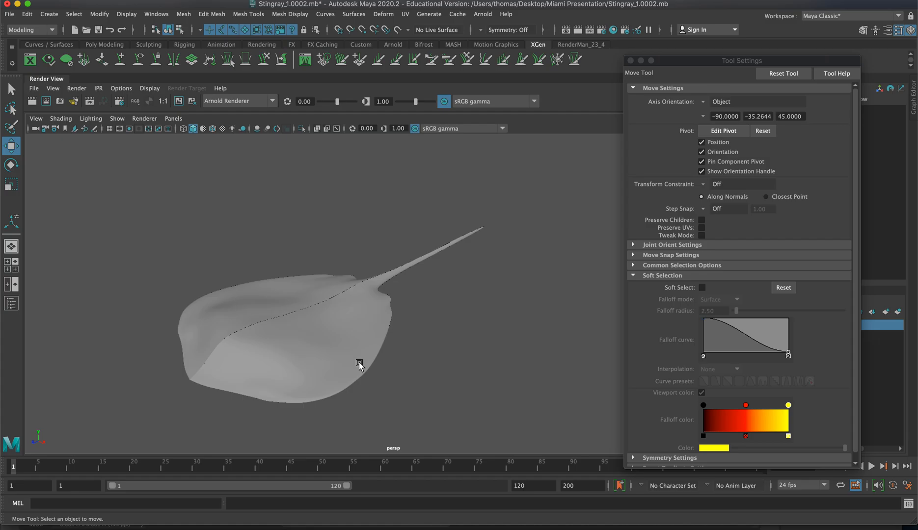
Step: Select the near half, turn its smooth preview off and check the mesh in wireframe before restoring shaded display
left_click(350, 318)
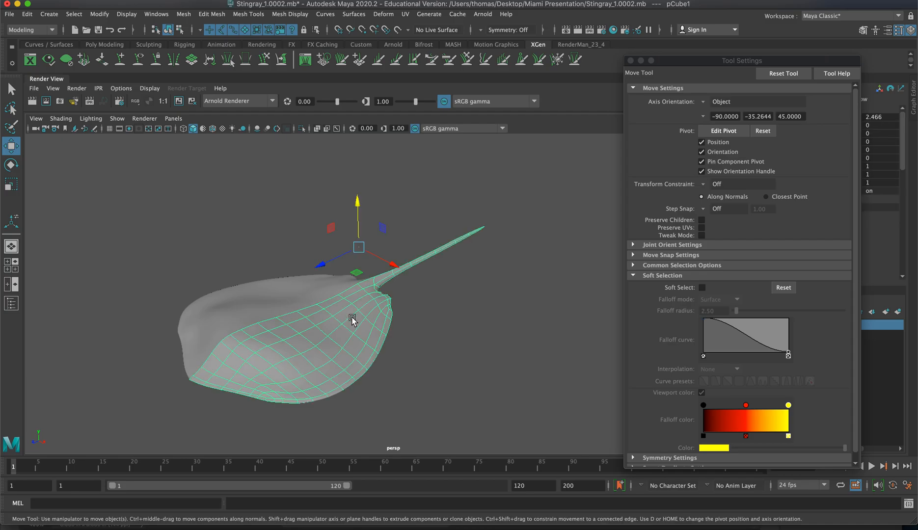
key("1")
key("3")
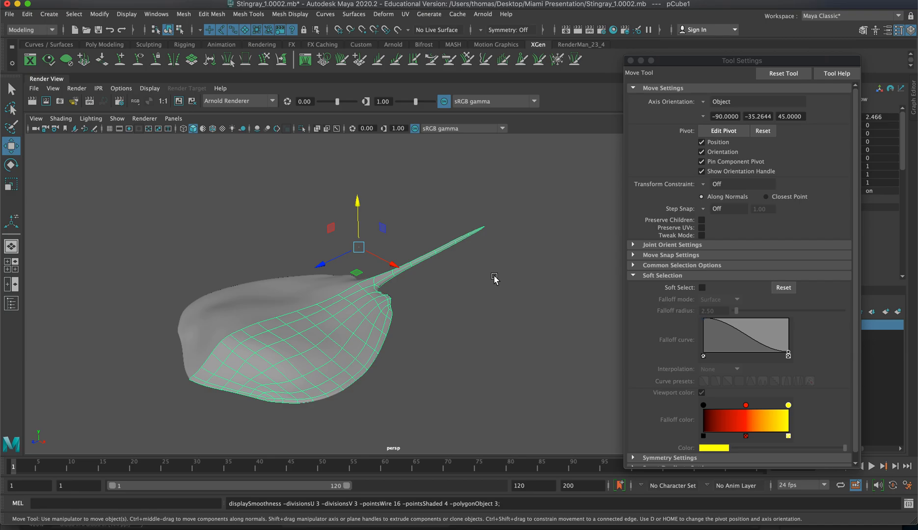
key("1")
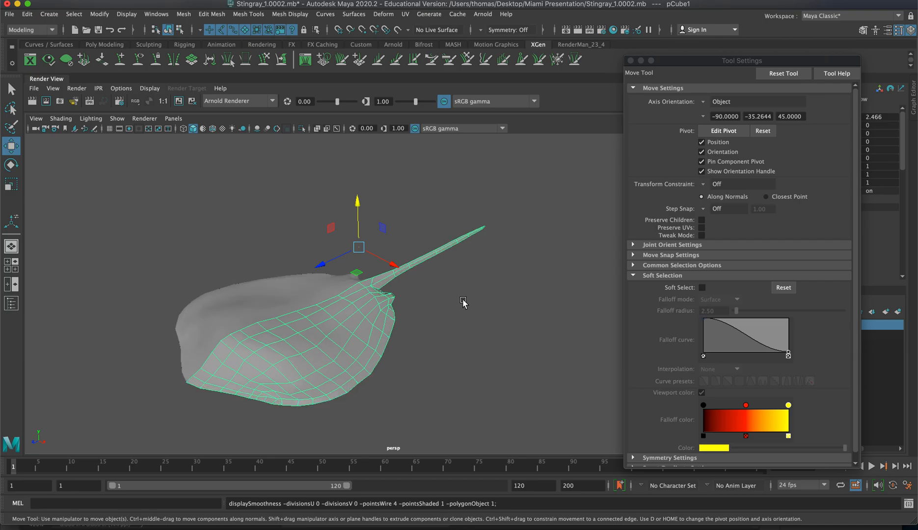
key("4")
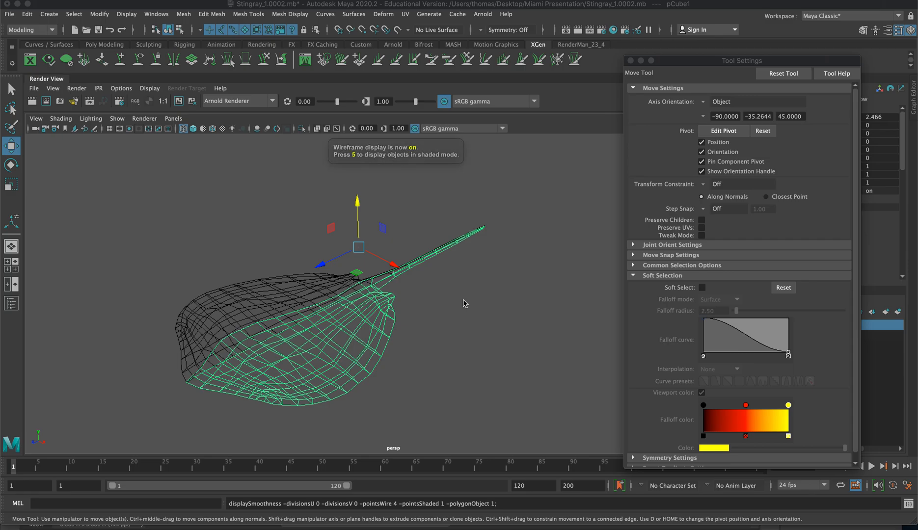
key("5")
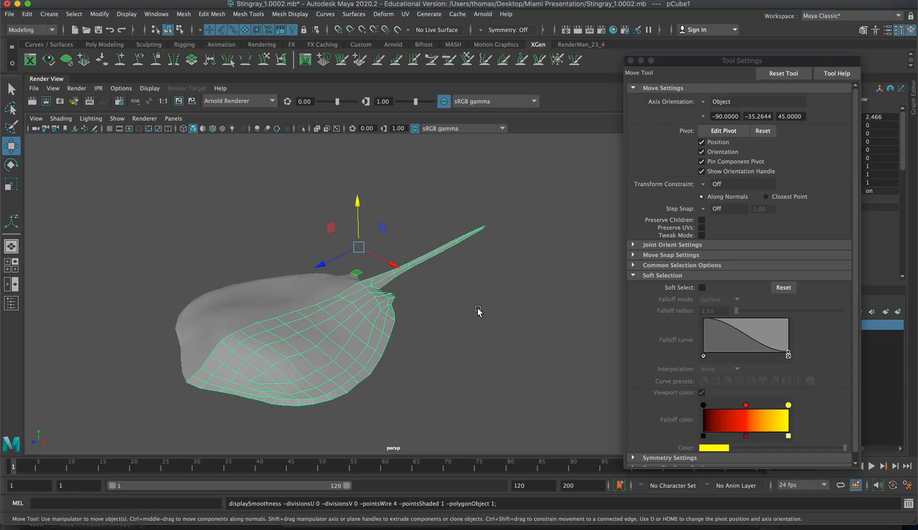
Step: Move the Tool Settings window out of the way, make layer2 with the reference image visible and open the top view
left_click_drag(496, 306, 392, 332, "alt")
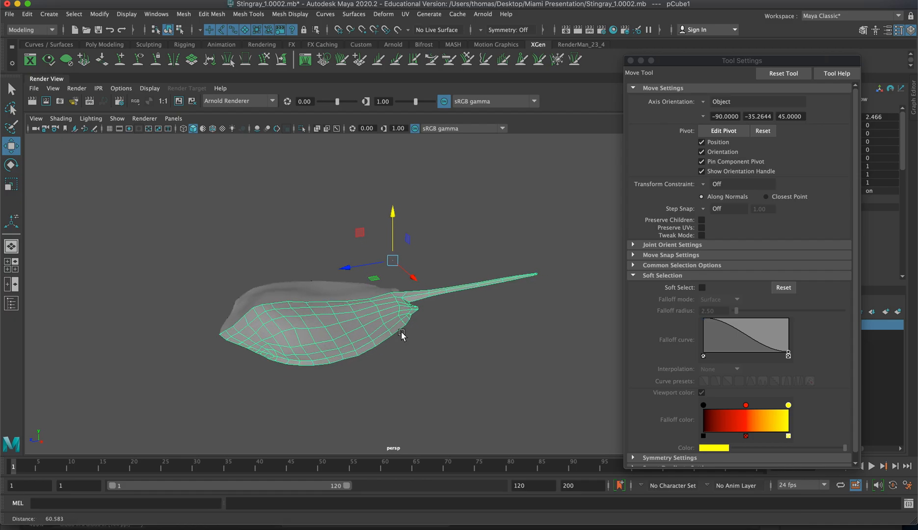
right_click_drag(392, 332, 496, 330, "alt")
left_click(495, 330)
left_click(307, 342)
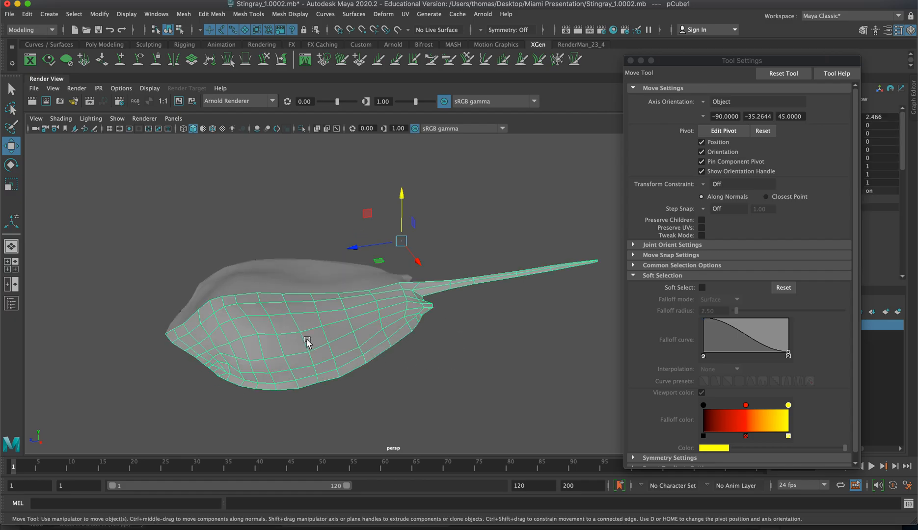
left_click_drag(680, 69, 605, 427)
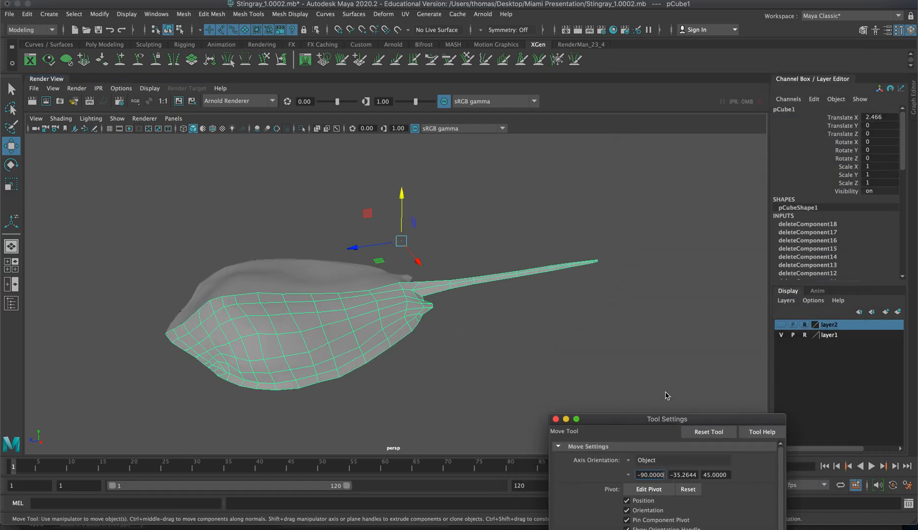
left_click(781, 325)
key("space")
key("space")
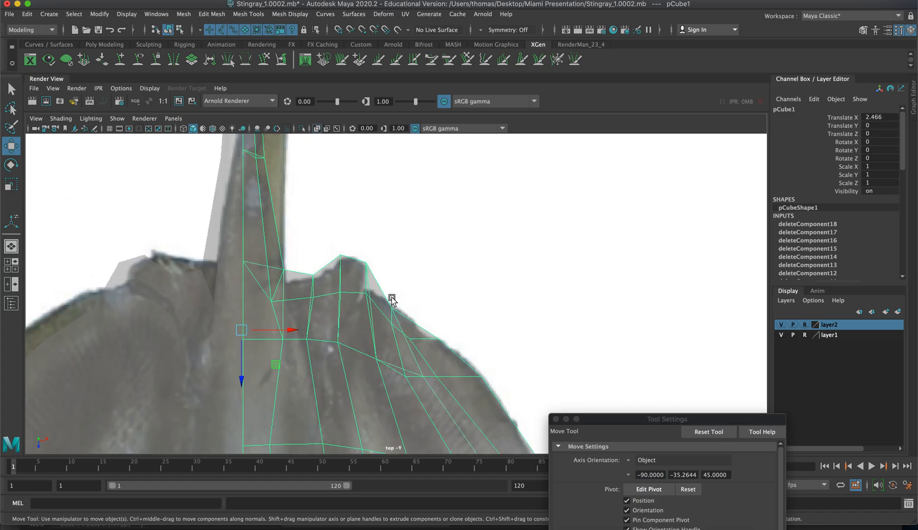
Step: Switch the near half to face selection and pick faces around the yellow eye area in the head's reference image
middle_click_drag(392, 298, 392, 162, "alt")
middle_click_drag(379, 237, 344, 319, "alt")
right_click_drag(412, 331, 403, 305, "alt")
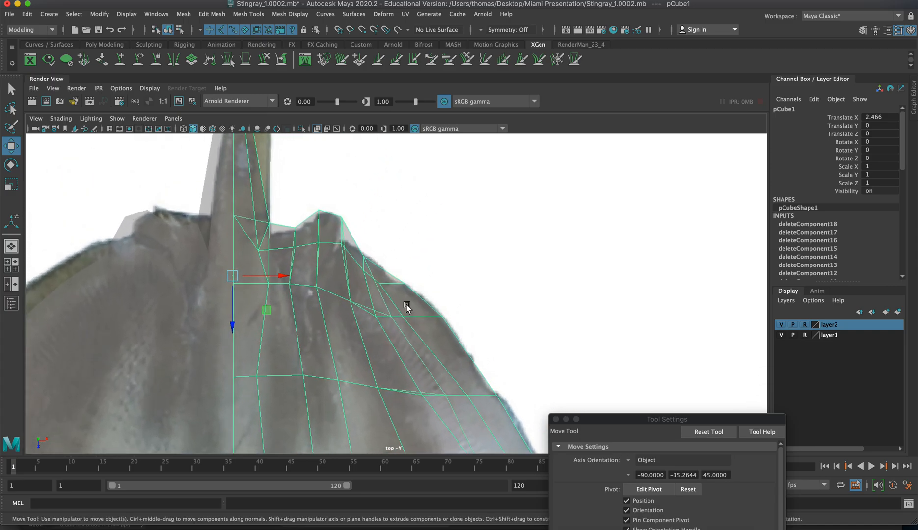
middle_click_drag(413, 300, 377, 221, "alt")
middle_click_drag(372, 303, 366, 153, "alt")
middle_click_drag(401, 275, 402, 153, "alt")
middle_click_drag(417, 270, 468, 193, "alt")
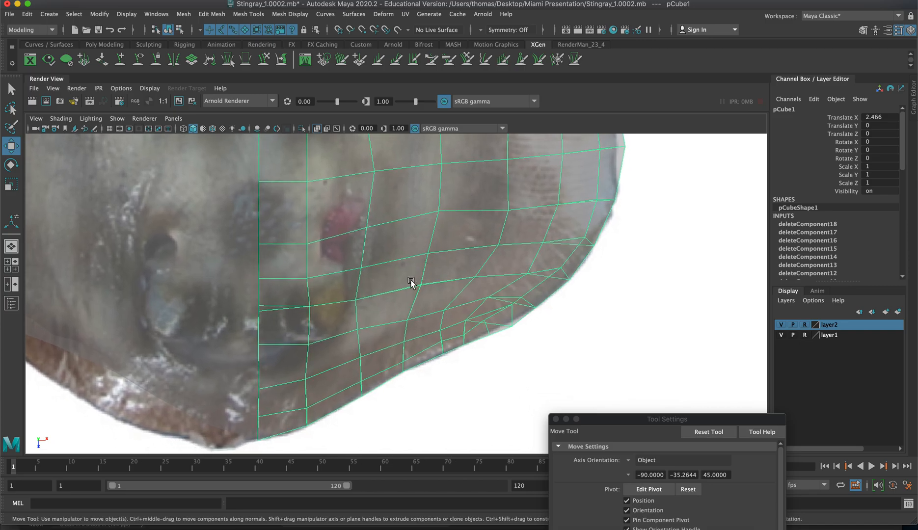
right_click_drag(333, 312, 332, 319)
left_click(333, 319)
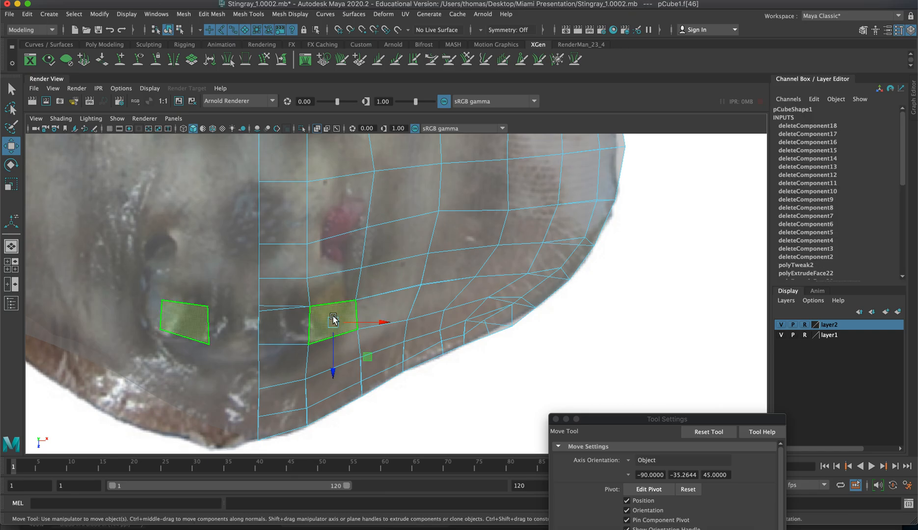
left_click_drag(332, 319, 289, 301, "shift")
left_click(289, 298, "shift")
left_click(304, 328, "shift")
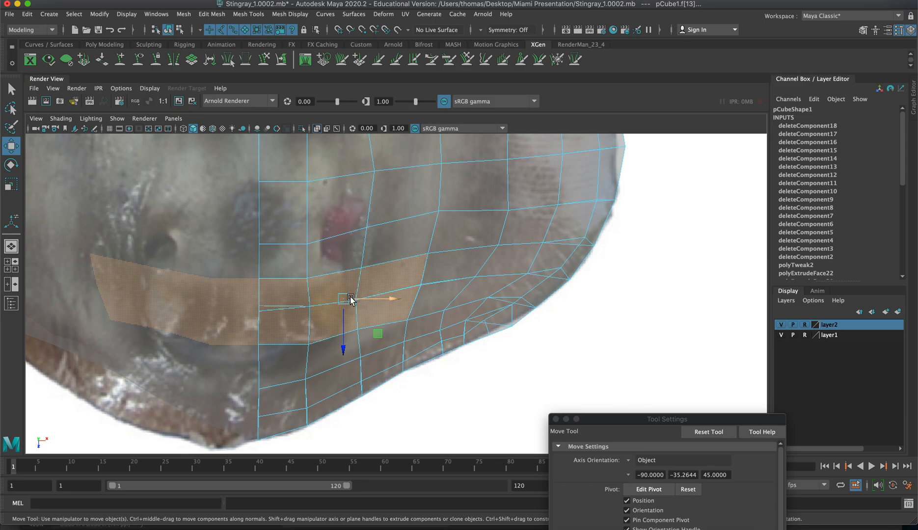
left_click(407, 270)
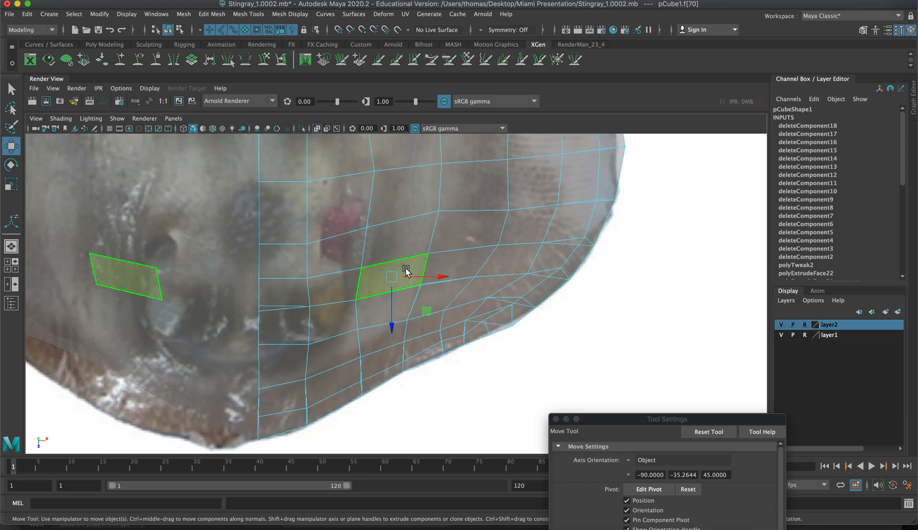
Step: Extrude the two adjoining faces over the reddish spot beside the head's centre line
left_click(352, 227)
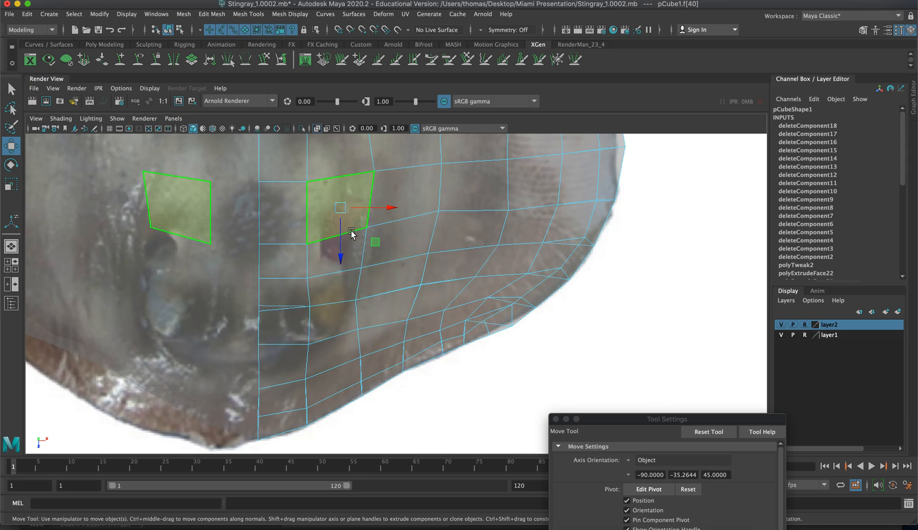
left_click(339, 248, "shift")
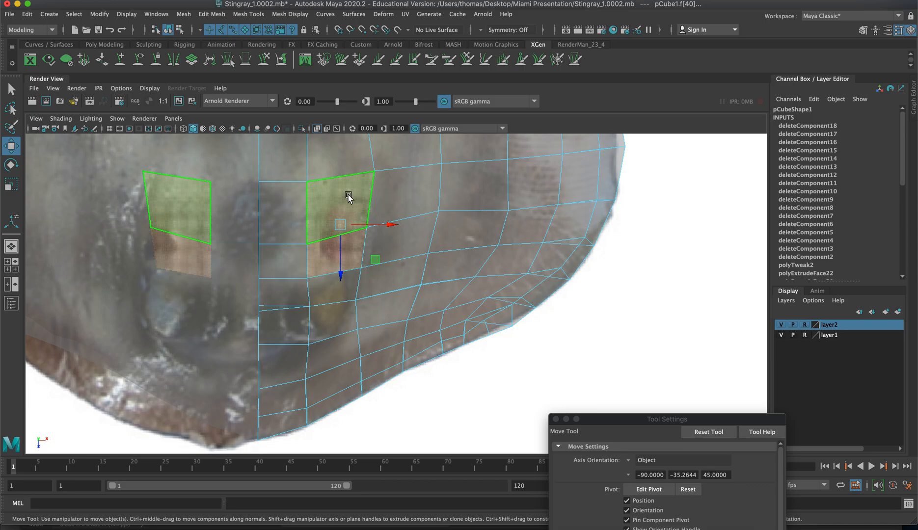
right_click_drag(350, 196, 352, 211, "shift")
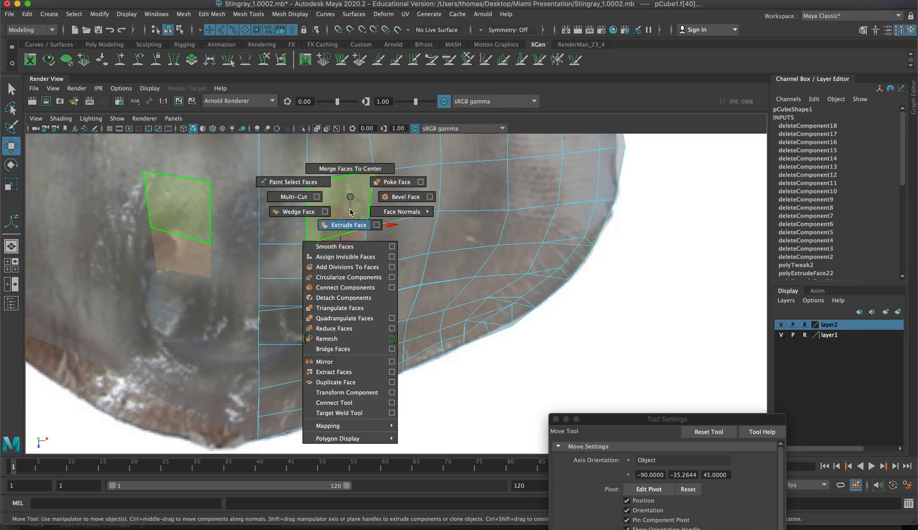
right_click_drag(348, 201, 351, 210, "shift")
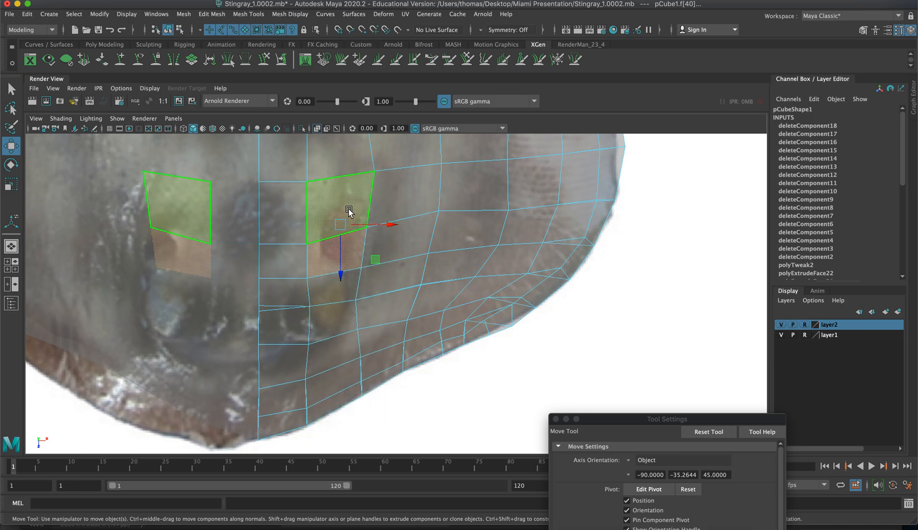
right_click_drag(418, 206, 425, 235)
left_click(358, 253)
right_click_drag(357, 251, 350, 280)
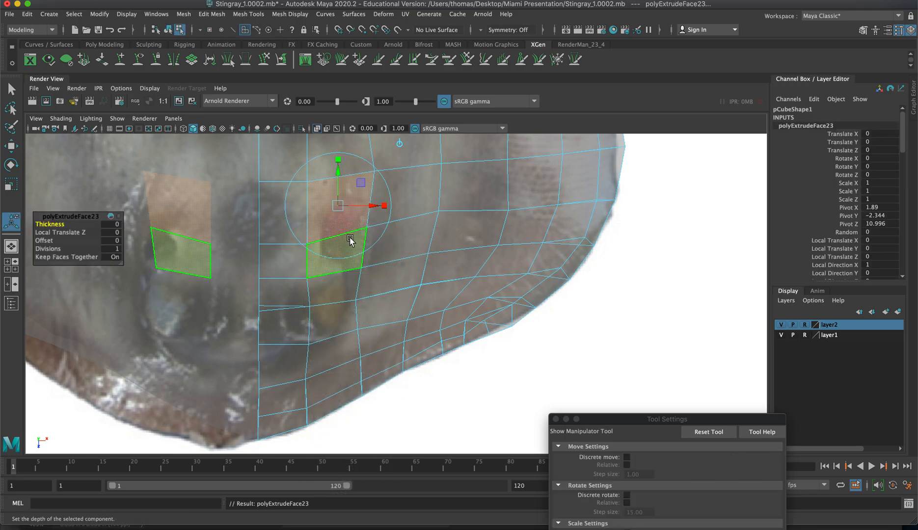
Step: Scale the two extruded head faces inward to form an inset and check them in the perspective view
key("r")
left_click_drag(340, 225, 317, 228)
key("space")
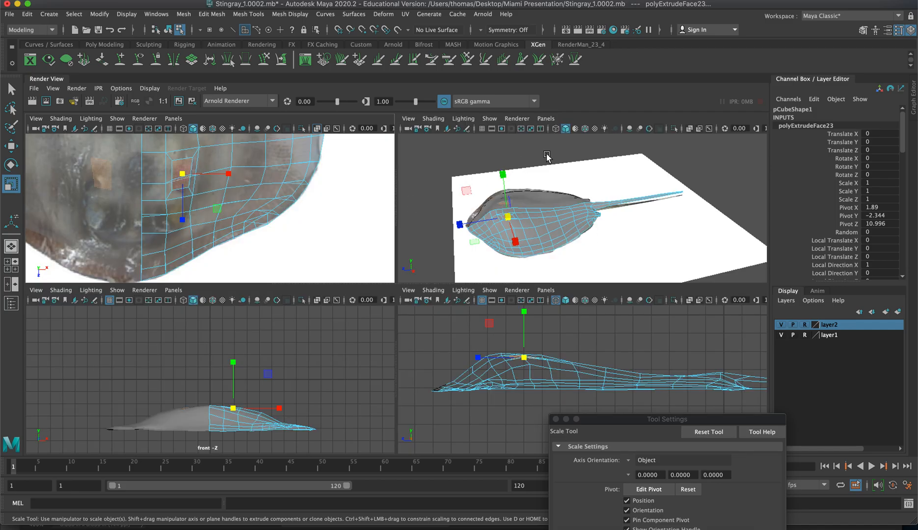
key("space")
right_click_drag(199, 326, 378, 329, "alt")
left_click_drag(377, 329, 373, 279, "alt")
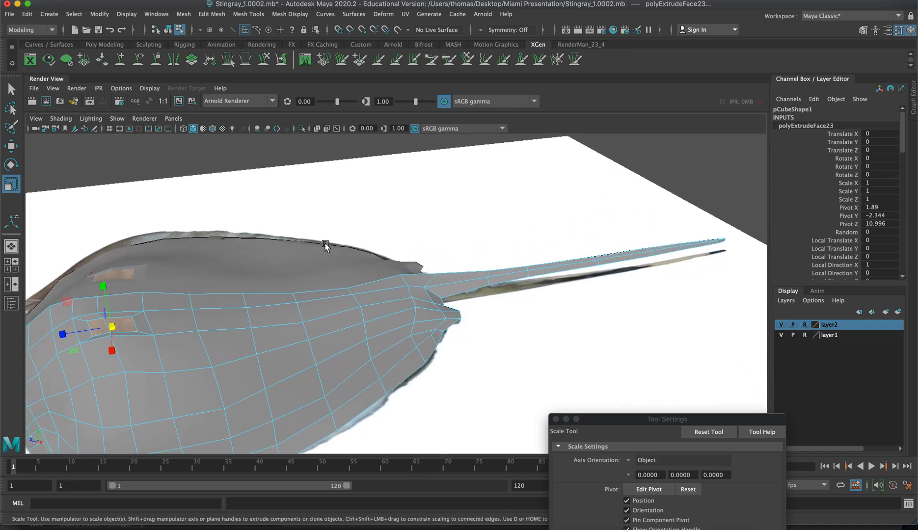
Step: Extrude the inset faces on the head again, scale them inward and lower them to sink a hole into the surface
left_click_drag(321, 241, 558, 237, "alt")
mouse_move(409, 258)
left_mouse_down("alt")
mouse_move(453, 251)
mouse_move(406, 246)
mouse_move(404, 289)
mouse_move(452, 246)
mouse_move(400, 246)
mouse_move(476, 254)
left_mouse_up("alt")
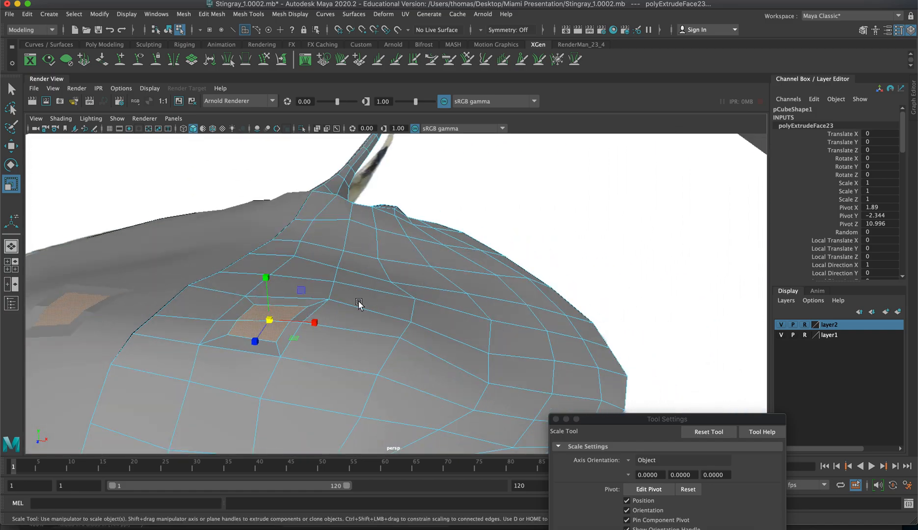
key("ctrl+e")
key("r")
left_click_drag(266, 320, 248, 320)
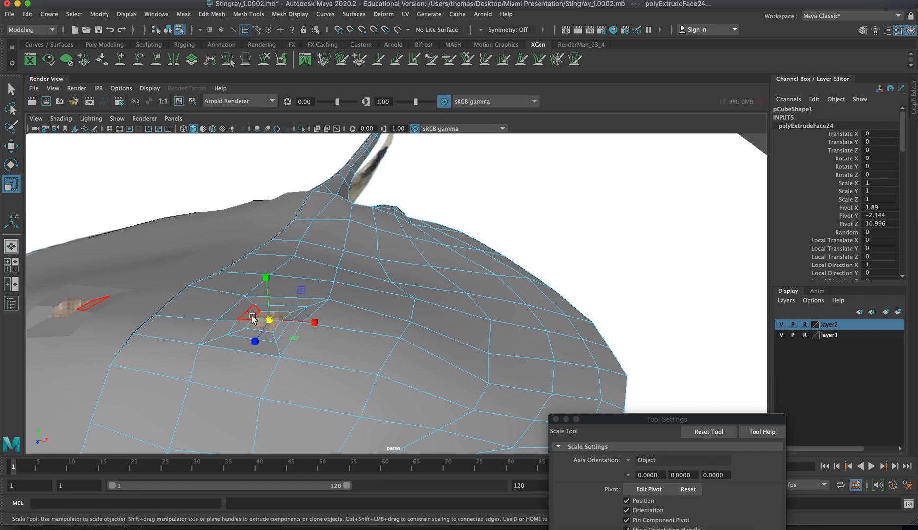
key("w")
left_click_drag(266, 273, 268, 289)
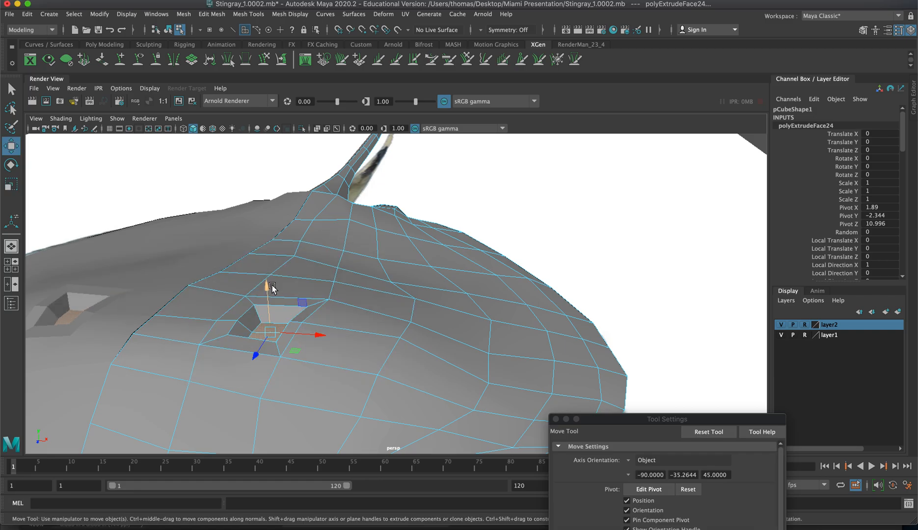
Step: Rotate the sunken floor faces of the hole in the top view to angle them relative to the opening
key("space")
key("space")
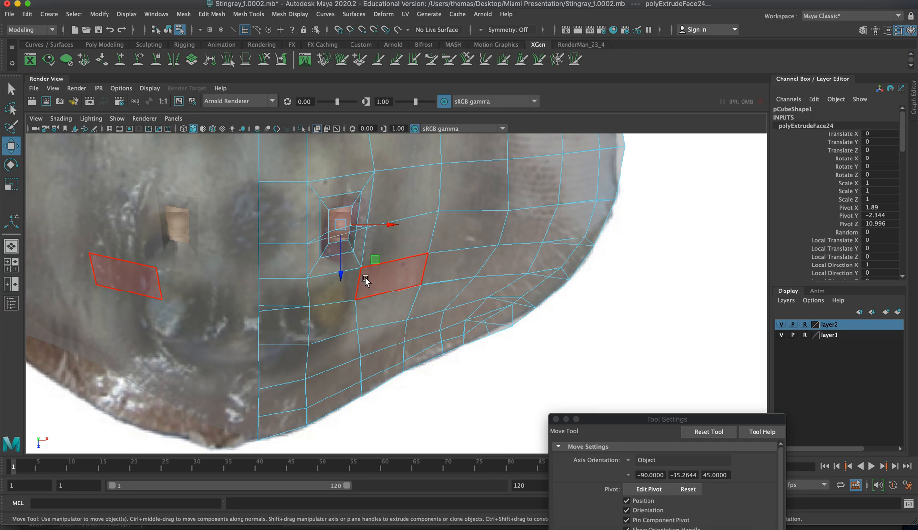
key("e")
left_click_drag(368, 225, 388, 227)
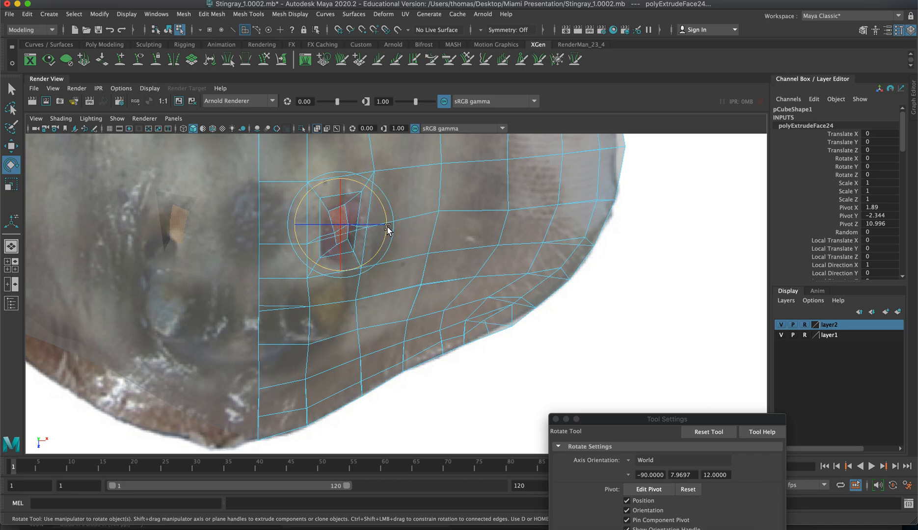
Step: Extrude the hole's floor faces again, scale them to about 0.29 and lower them slightly deeper into the head
key("ctrl+e")
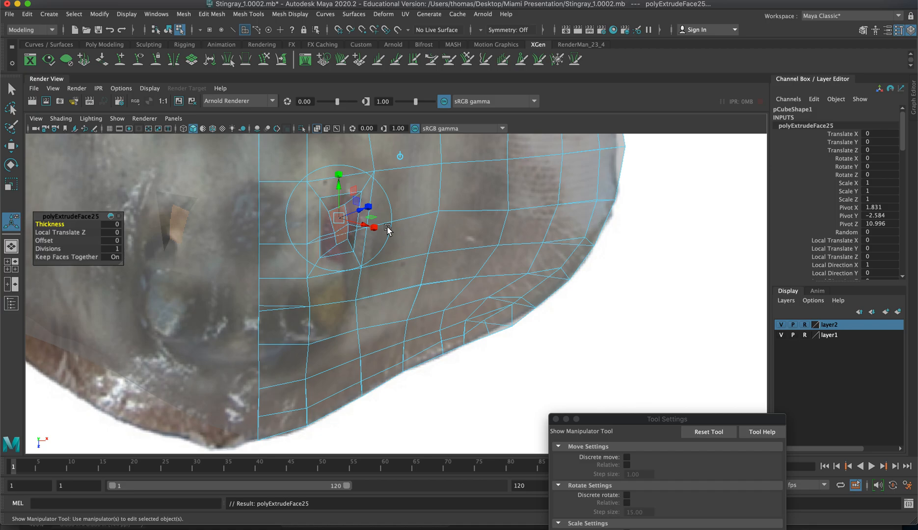
key("r")
left_click_drag(341, 227, 325, 227)
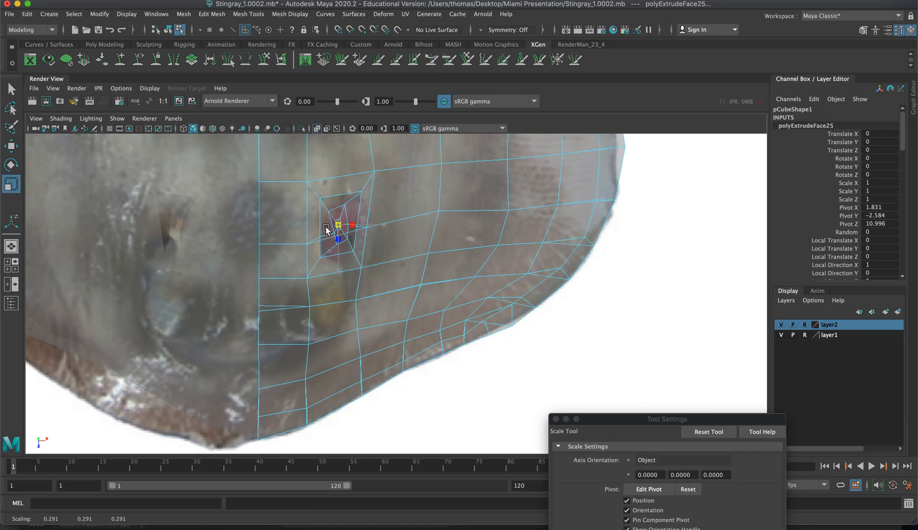
key("w")
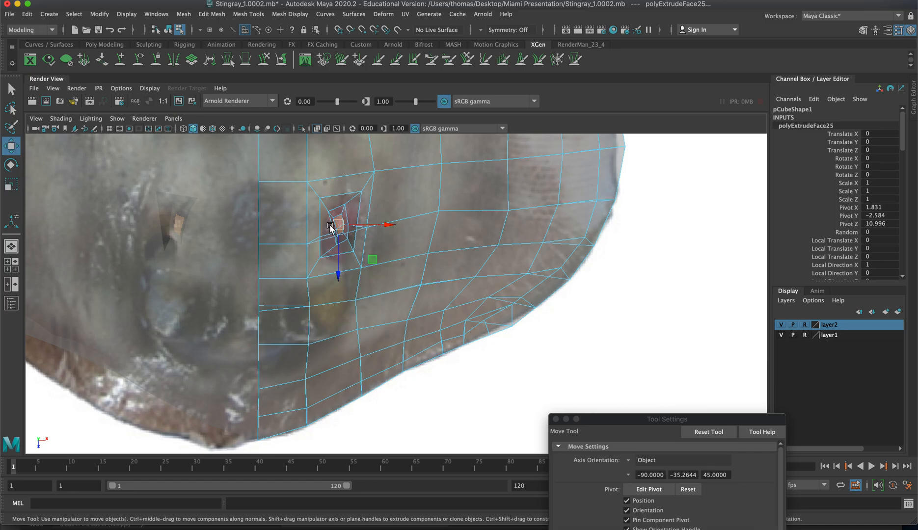
key("space")
key("space")
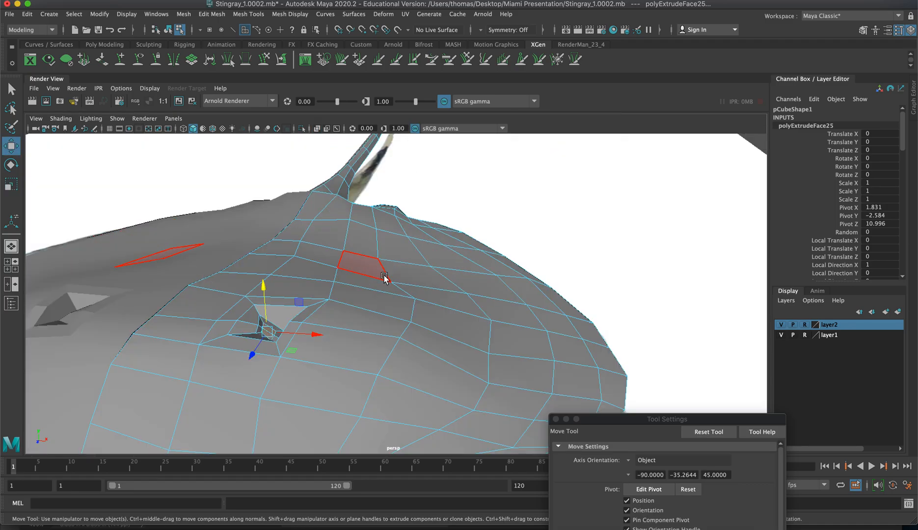
left_click_drag(381, 280, 407, 263, "alt")
left_click_drag(255, 308, 255, 315)
Step: Return to object mode, preview the near half smoothed and inspect the new hole from the side and above
left_click_drag(322, 289, 549, 270, "alt")
right_click_drag(550, 270, 579, 252)
left_click_drag(420, 231, 434, 246, "alt")
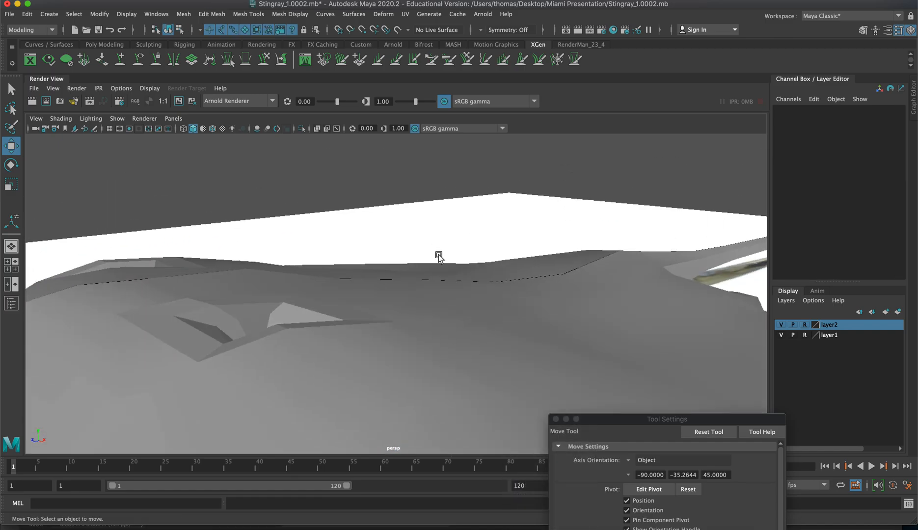
left_click(422, 323)
key("3")
left_click_drag(413, 208, 246, 234, "alt")
left_click(303, 210)
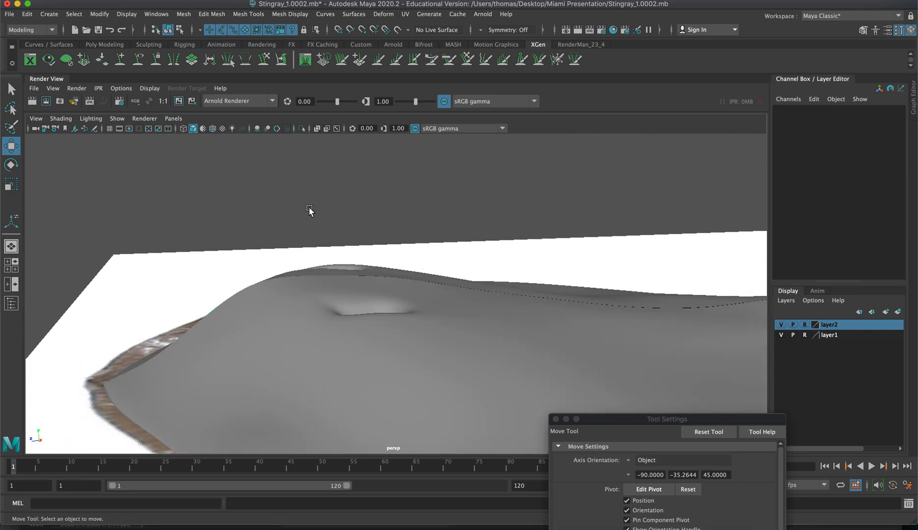
left_click_drag(303, 209, 395, 299, "alt")
left_click_drag(487, 281, 283, 242, "alt")
Step: Examine the head openings in the Photoshop stingray image and compare them with the smoothed model in Maya's perspective and top views
key("super+Tab")
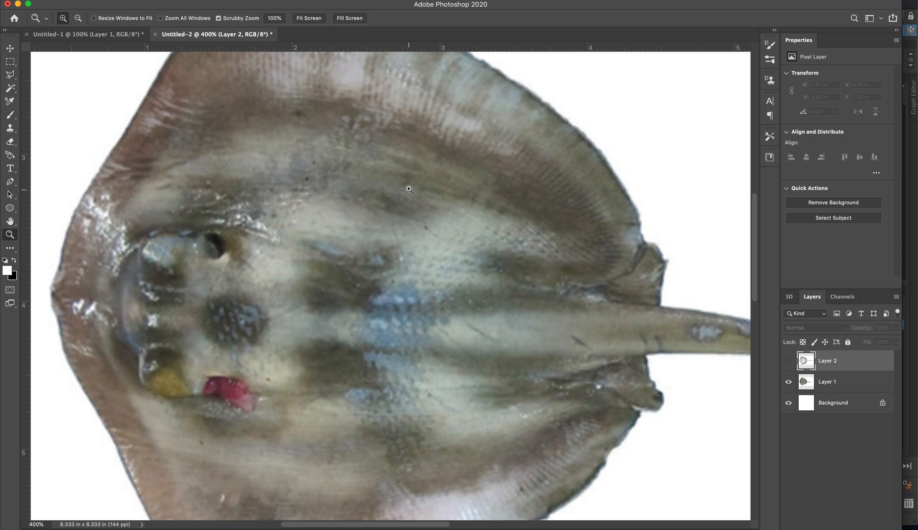
key("super+Tab")
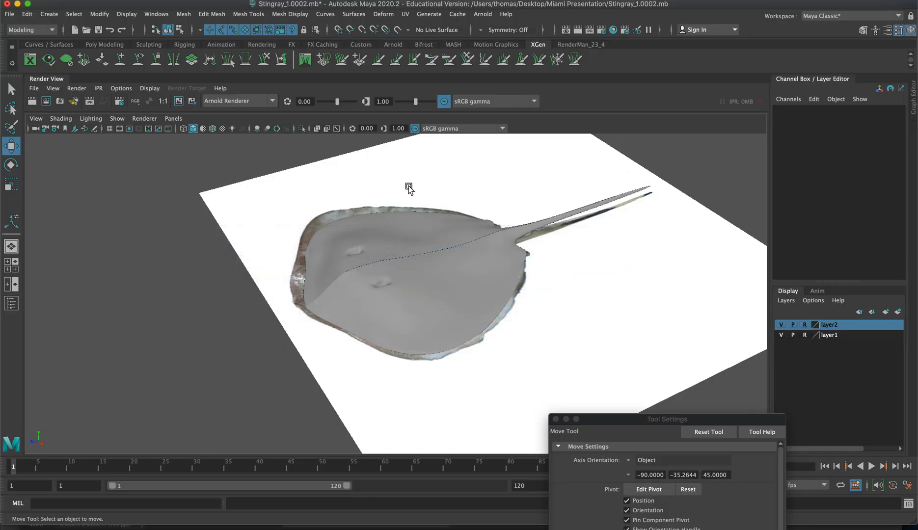
right_click_drag(282, 290, 475, 306, "alt")
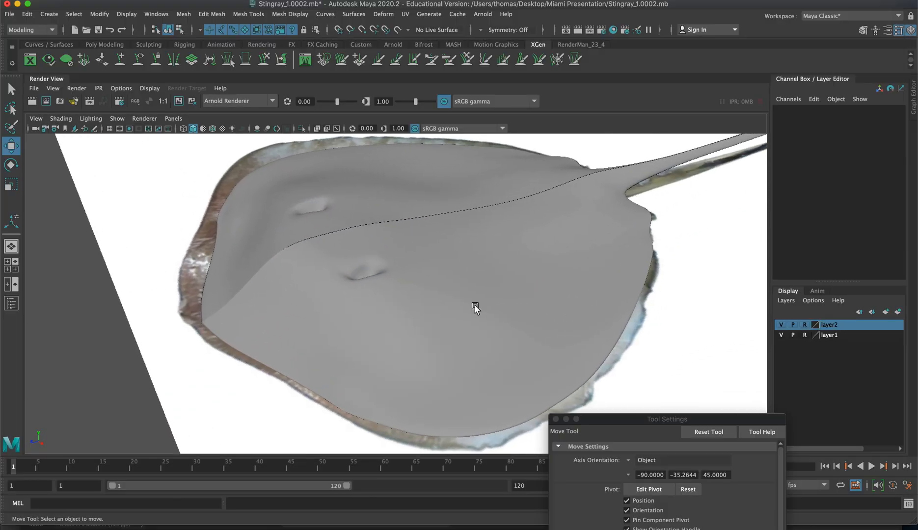
key("space")
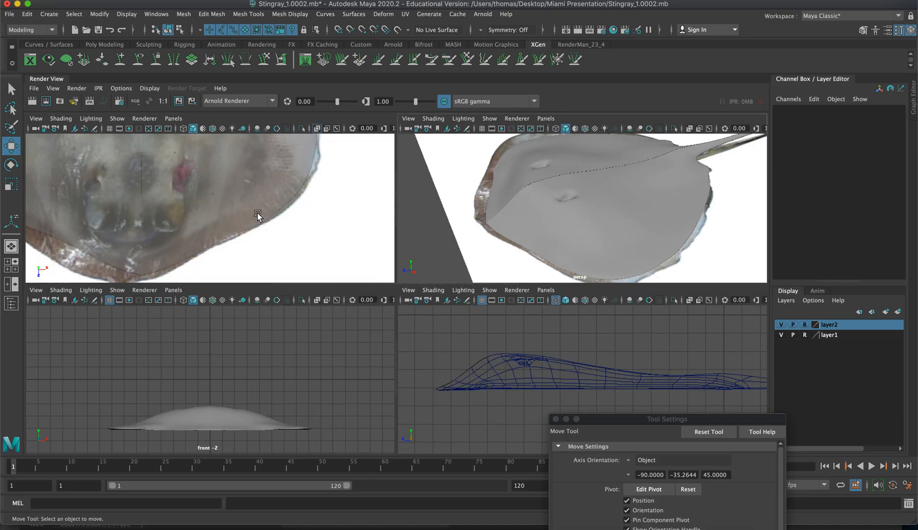
key("space")
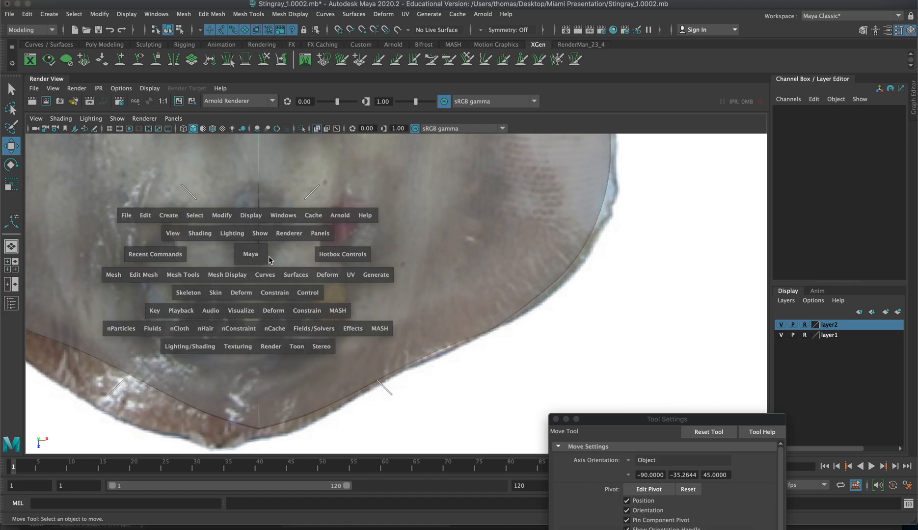
key("space")
key("space")
Step: Show the near half unsmoothed in vertex mode and move the two front rim vertices of the head hole towards its opening
left_click(329, 289)
left_click_drag(329, 290, 397, 255, "alt")
key("1")
right_click_drag(398, 256, 483, 153, "alt")
middle_click_drag(483, 153, 400, 304, "alt")
right_click_drag(381, 293, 350, 278)
left_click(371, 292)
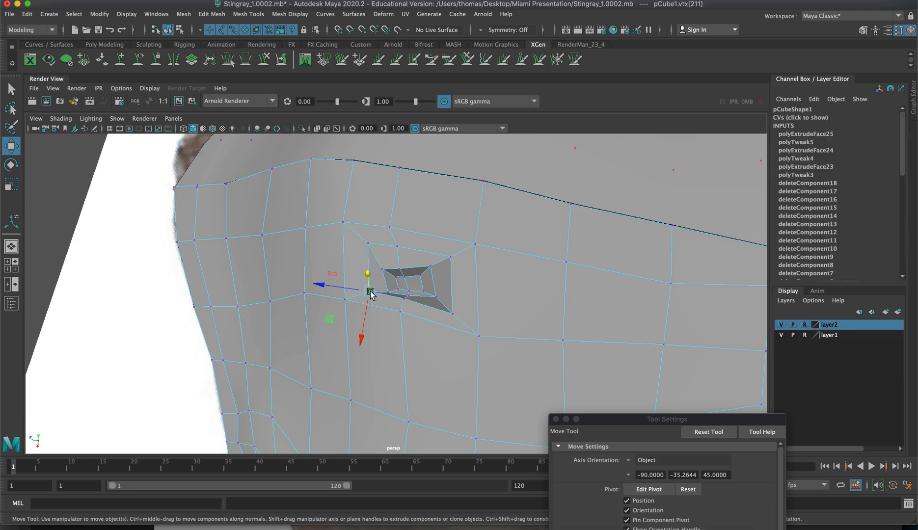
left_click_drag(377, 292, 399, 290)
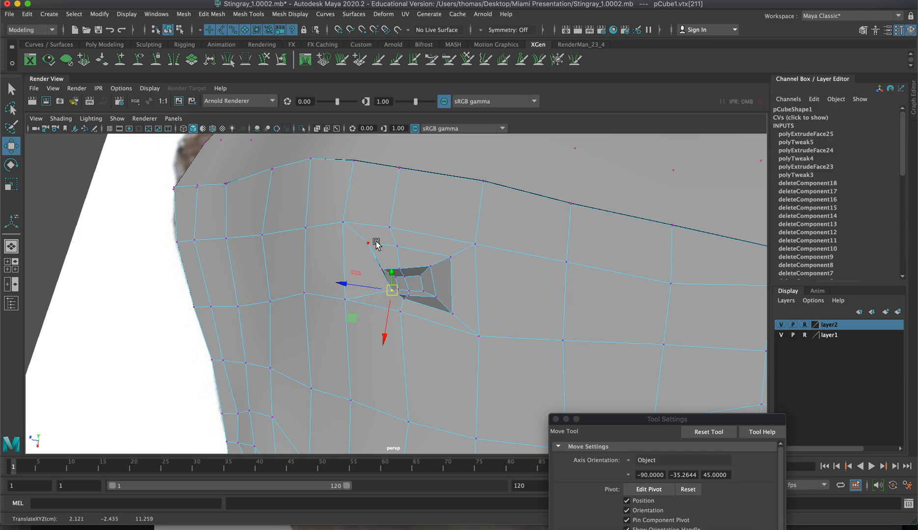
left_click(371, 244)
left_click_drag(368, 245, 379, 255)
Step: Raise the two front rim vertices of the hole to build a lip above the head surface
left_click_drag(304, 250, 321, 215, "alt")
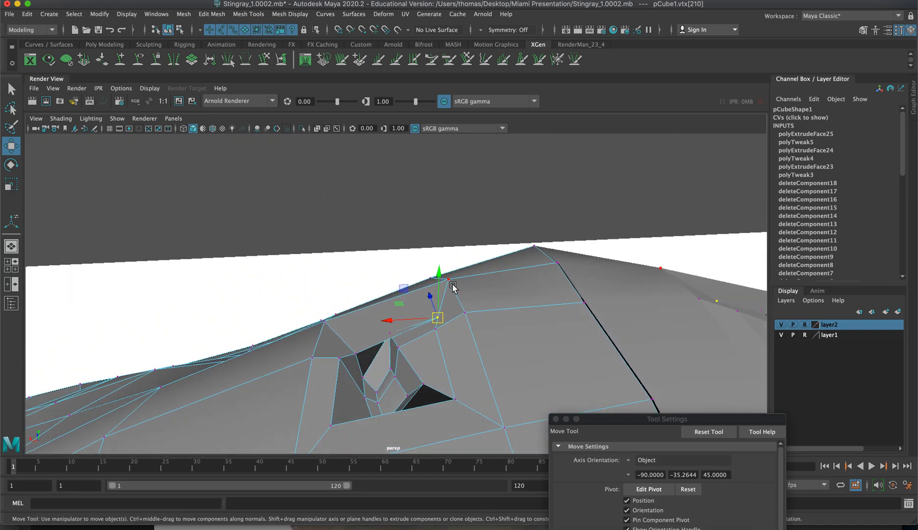
left_click_drag(442, 279, 441, 257)
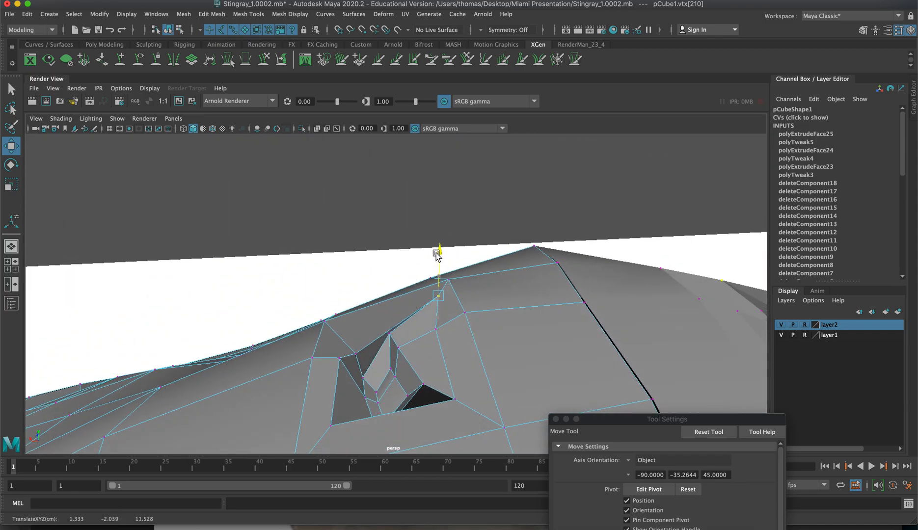
left_click(358, 354)
left_click_drag(381, 342, 330, 334, "alt")
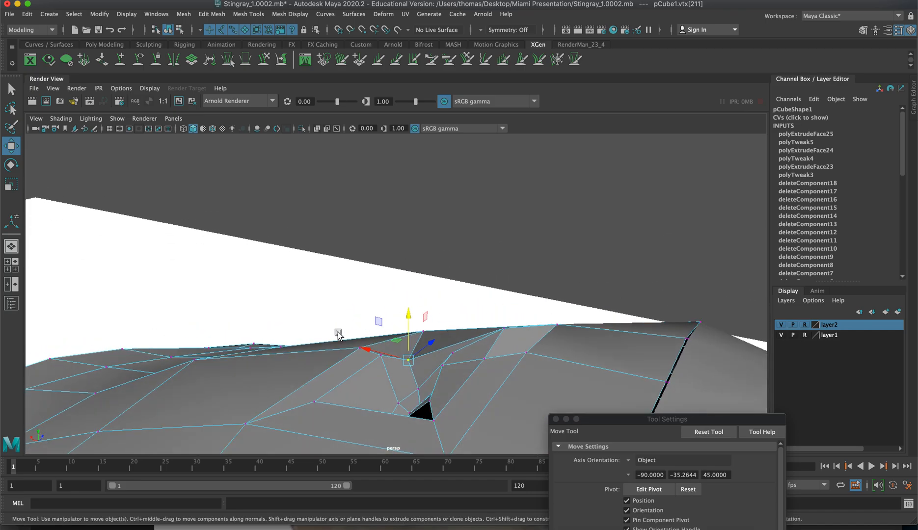
left_click_drag(411, 325, 407, 297)
left_click_drag(395, 344, 450, 328, "alt")
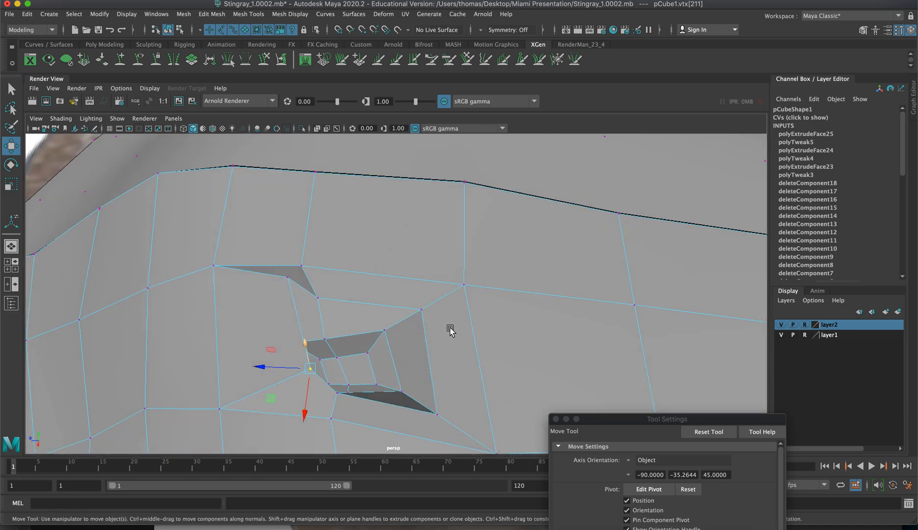
Step: Slide the centre-side front vertex of the hole towards the tail and adjust its sideways position
left_click(288, 277)
left_click_drag(259, 276, 273, 277)
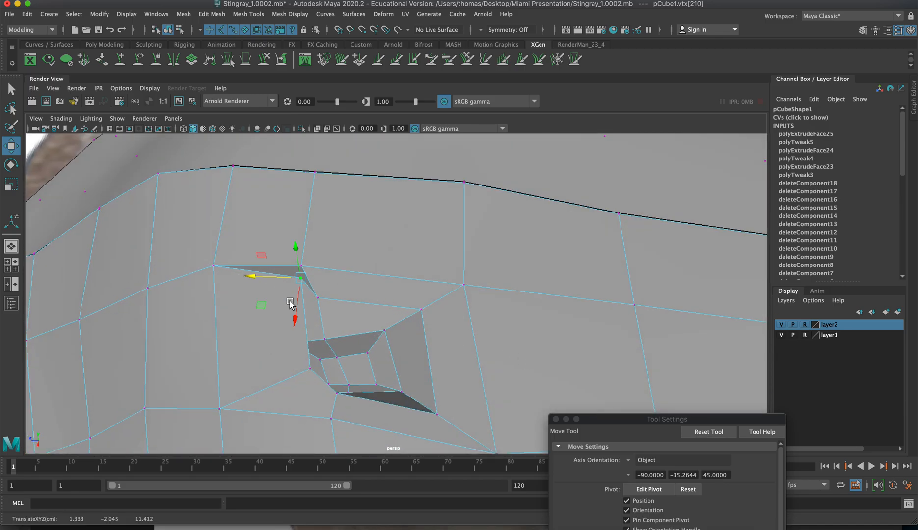
mouse_move(297, 311)
left_mouse_down()
mouse_move(278, 338)
mouse_move(289, 304)
left_mouse_up()
left_click_drag(318, 359, 391, 337, "alt")
left_click(334, 377)
left_click_drag(334, 379, 236, 238, "alt")
Step: Reposition the neighbouring rim vertices along the side of the hole and adjust their heights
left_click(351, 246)
left_click_drag(349, 225, 375, 258)
left_click(308, 230)
left_click_drag(178, 317, 173, 318)
left_click_drag(187, 284, 188, 289)
left_click_drag(307, 293, 300, 241, "alt")
left_click(320, 228)
left_click_drag(320, 201, 318, 212)
left_click(247, 241)
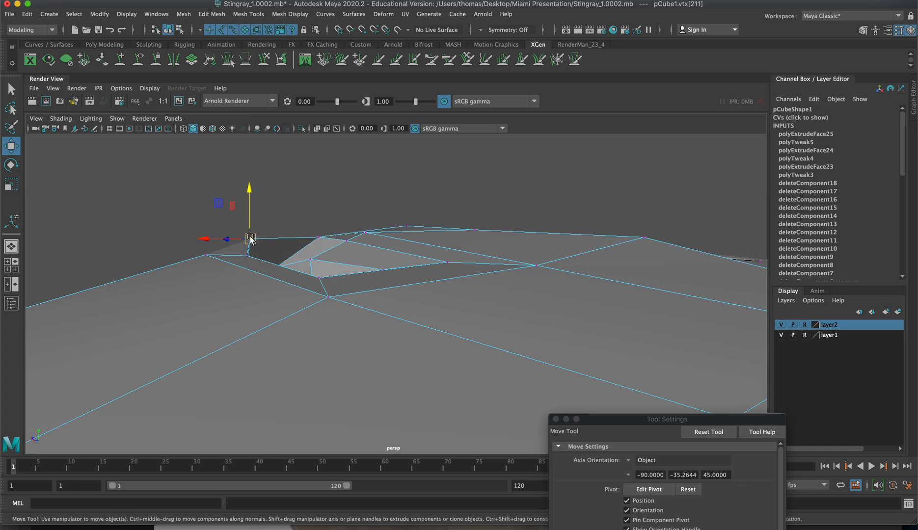
Step: Narrow the tail-side end of the hole by moving its two rear rim vertices towards each other
left_click_drag(248, 214, 504, 279, "alt")
left_click(339, 283)
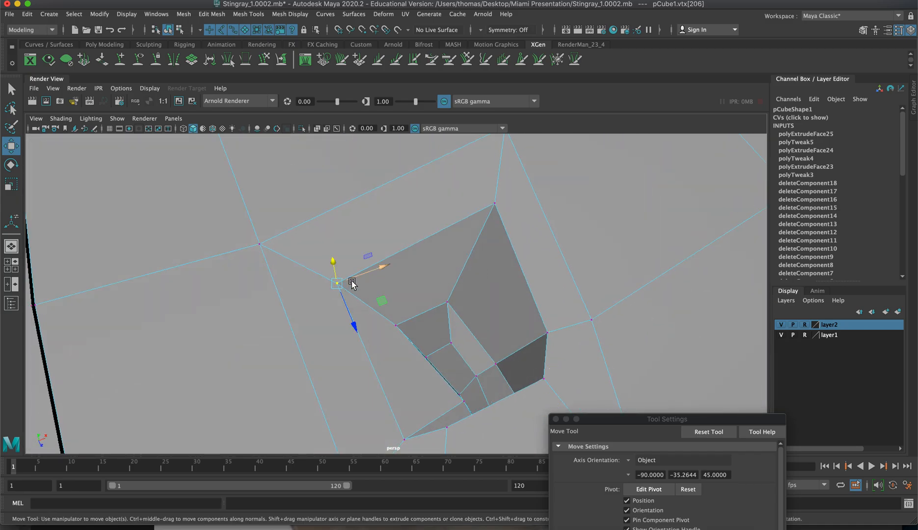
left_click_drag(362, 276, 385, 268)
left_click(508, 205)
left_click_drag(519, 196, 475, 227)
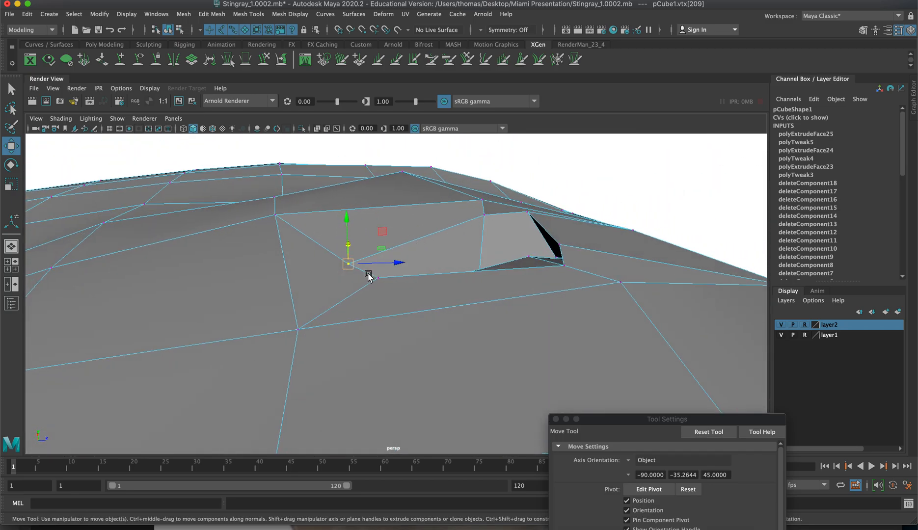
Step: Select the rear rim vertices together with the surrounding vertices behind them and move the group towards the tail
left_click_drag(372, 278, 345, 242, "alt")
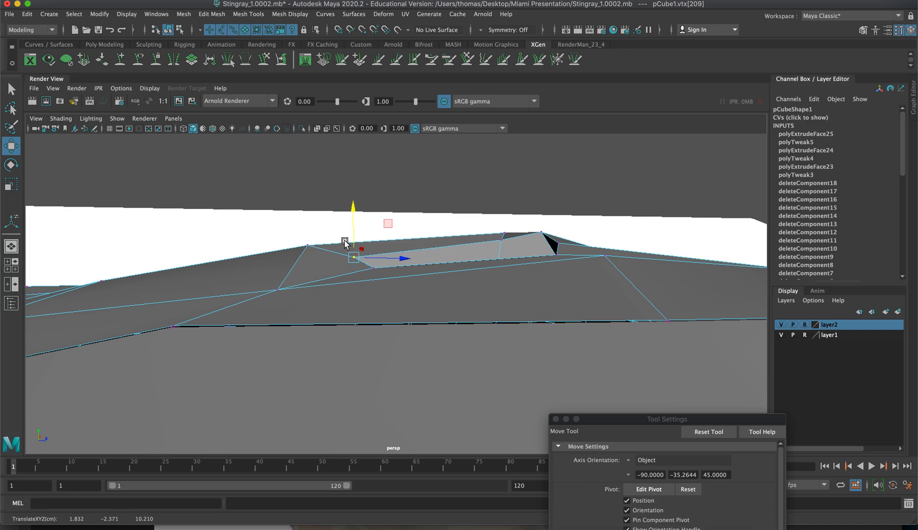
left_click(374, 268, "shift")
left_click(283, 277, "shift")
left_click(305, 245, "shift")
left_click_drag(382, 266, 282, 267)
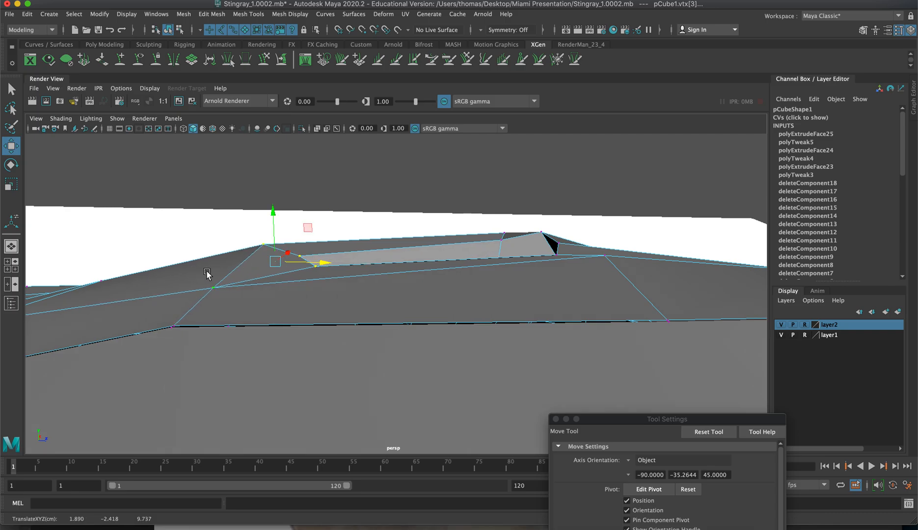
Step: Move the surface vertex behind the hole's outer side inward towards the body's centre line
left_click_drag(377, 265, 167, 248, "alt")
left_click_drag(442, 235, 450, 279, "alt")
middle_click_drag(503, 271, 425, 333, "alt")
left_click(507, 277)
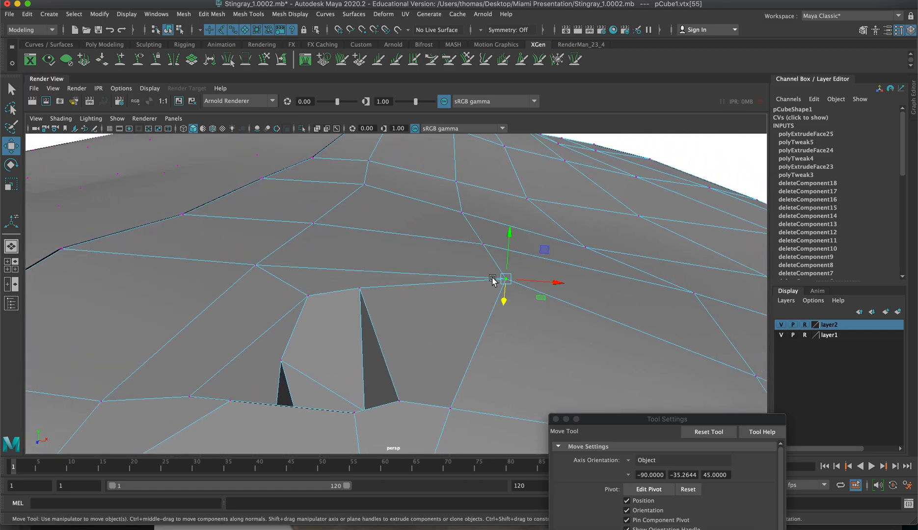
left_click_drag(547, 281, 514, 278)
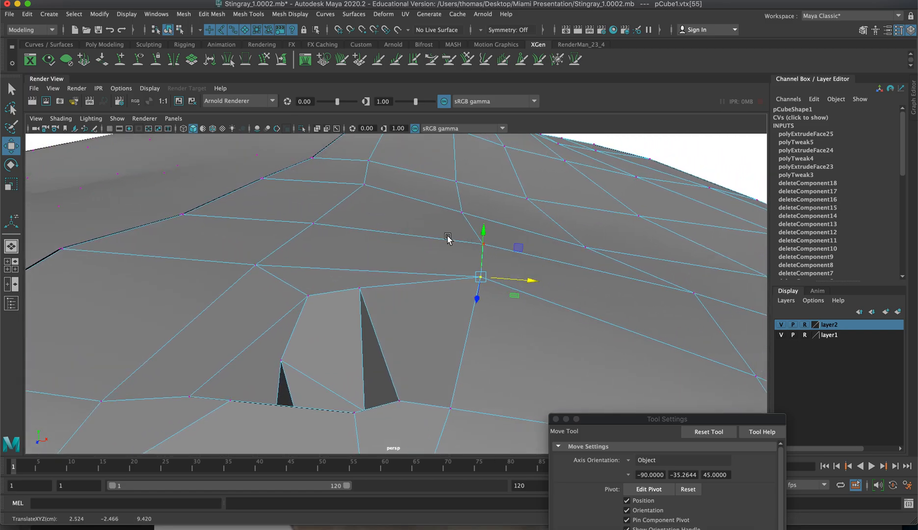
Step: Preview the near half smoothed in object mode, inspect the reshaped hole and compare it with the reference image in Photoshop
right_click_drag(416, 321, 457, 269)
key("3")
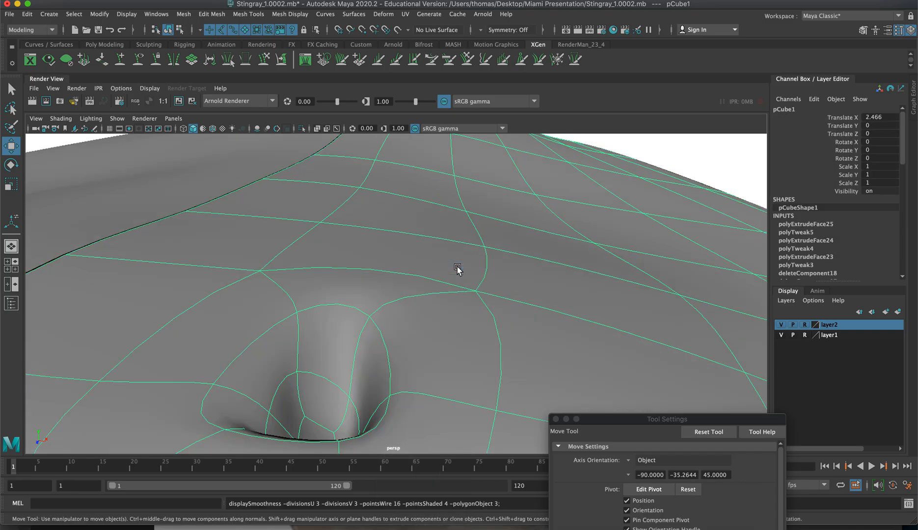
right_click_drag(518, 302, 244, 266, "alt")
left_click_drag(244, 266, 436, 315, "alt")
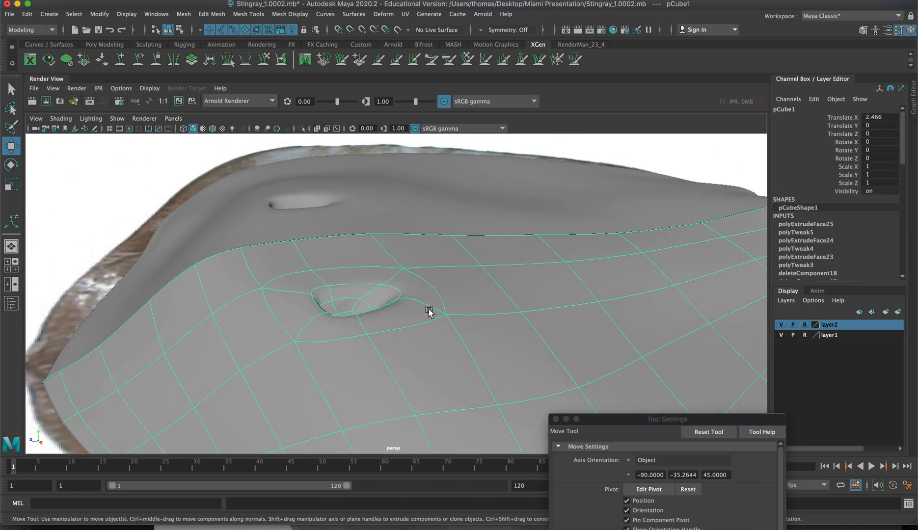
right_click_drag(436, 315, 210, 271, "alt")
left_click_drag(306, 291, 272, 287, "alt")
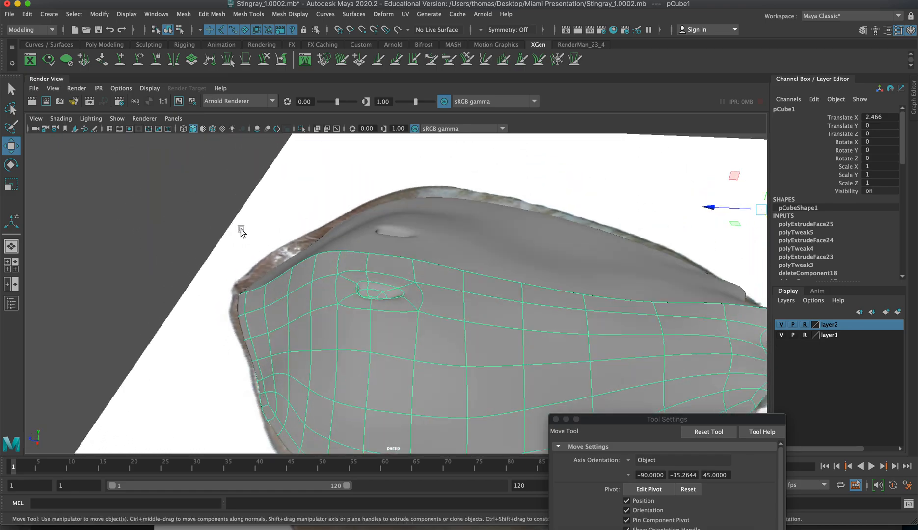
right_click_drag(401, 287, 442, 265)
left_click(201, 188)
left_click_drag(203, 196, 289, 216, "alt")
key("super+Tab")
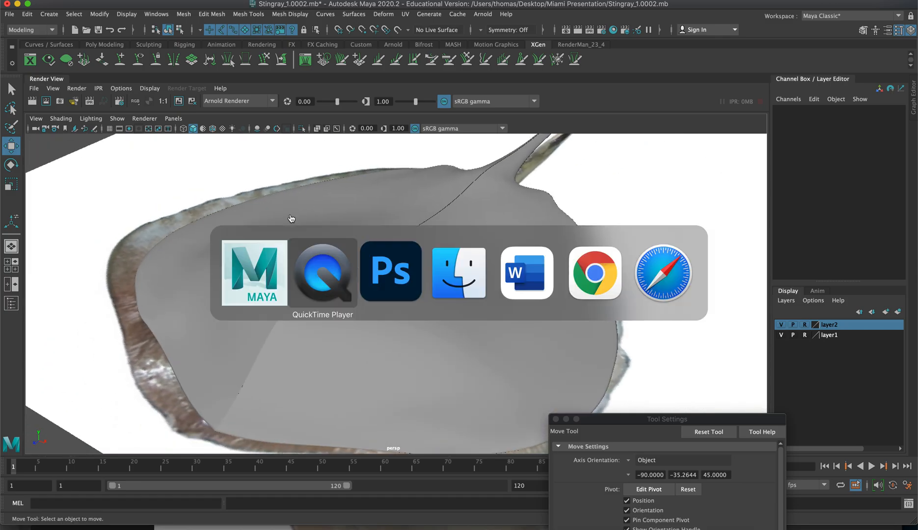
key("super+Tab")
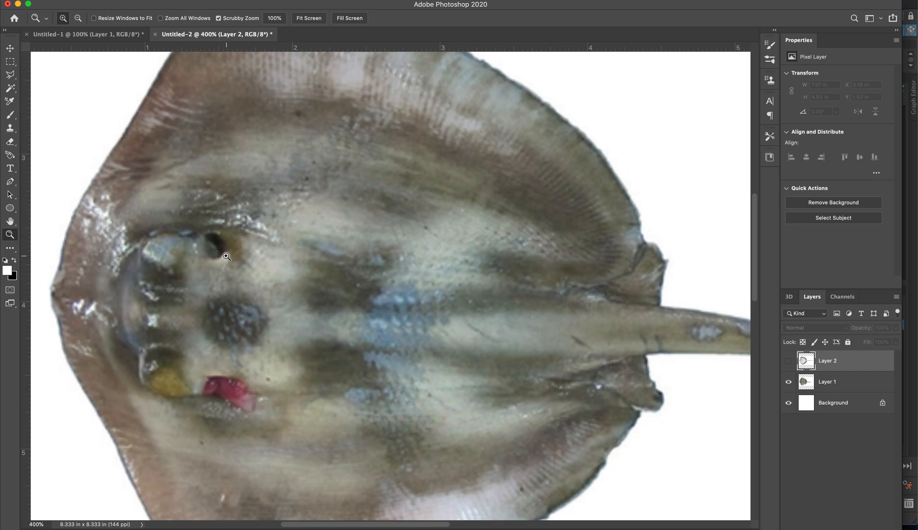
Step: Return to Maya, show the near half unsmoothed, and move the hole's two tail-side rim vertices towards the head
key("super+Tab")
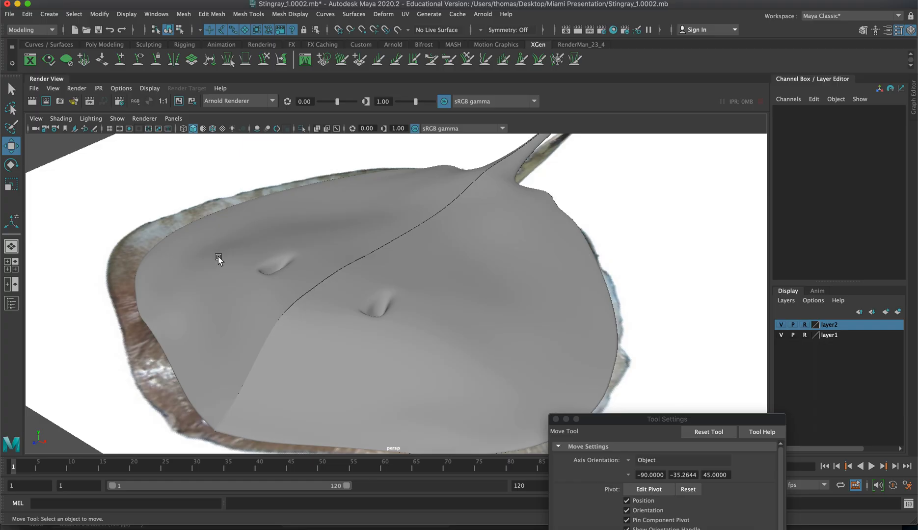
left_click(387, 311)
left_click_drag(398, 312, 428, 358, "alt")
right_click_drag(356, 303, 431, 324, "alt")
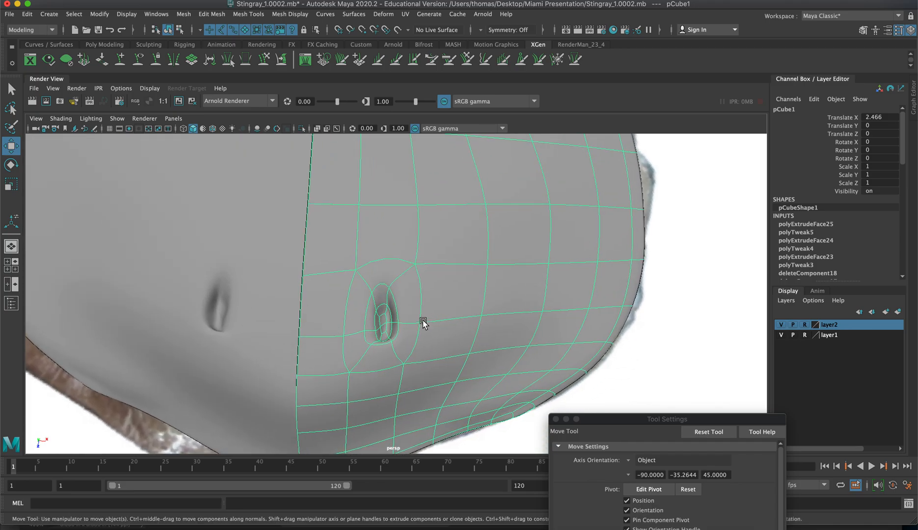
key("1")
right_click_drag(385, 278, 352, 273)
left_click_drag(356, 270, 390, 300)
left_click(392, 277)
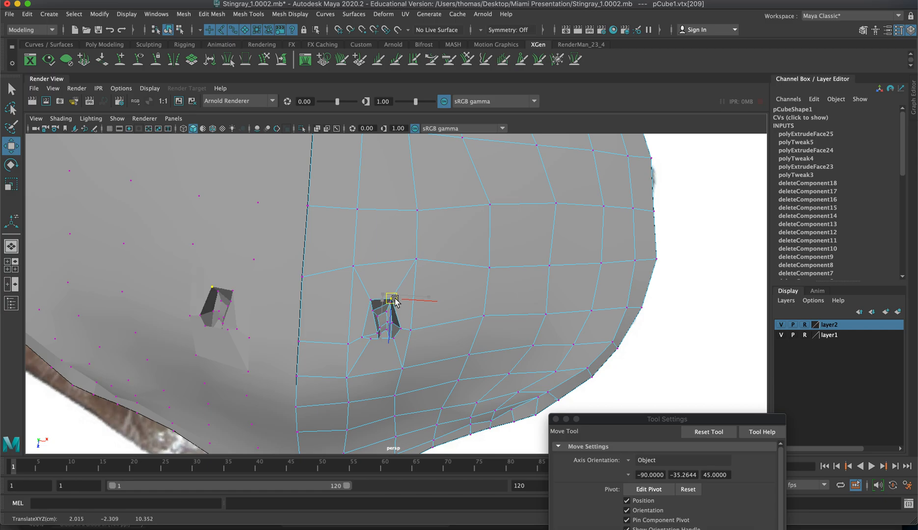
left_click(371, 300)
left_click_drag(372, 300, 375, 305)
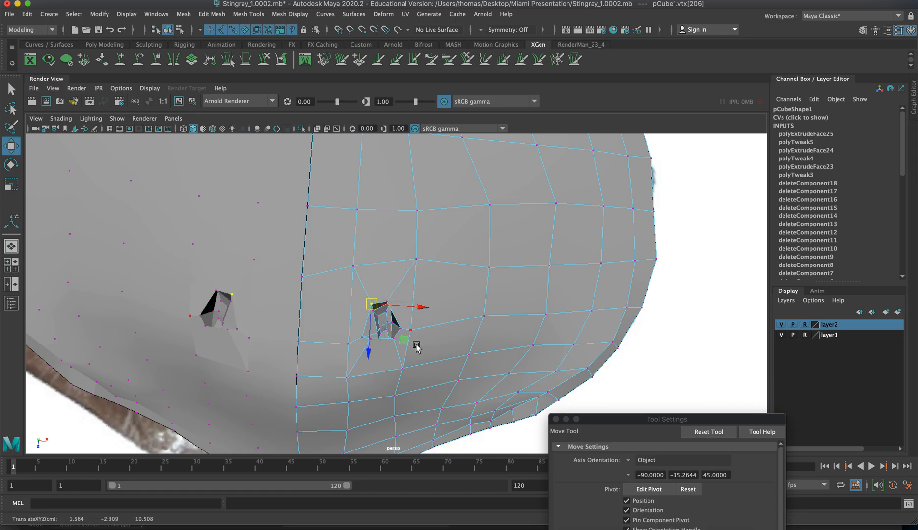
Step: Move the hole's outer-side rim vertex outward and compare the rim with the reference image in Photoshop and Maya
left_click_drag(396, 339, 402, 322)
left_click(476, 346)
left_click(393, 339)
left_click(426, 309)
left_click(400, 329)
key("super+Tab")
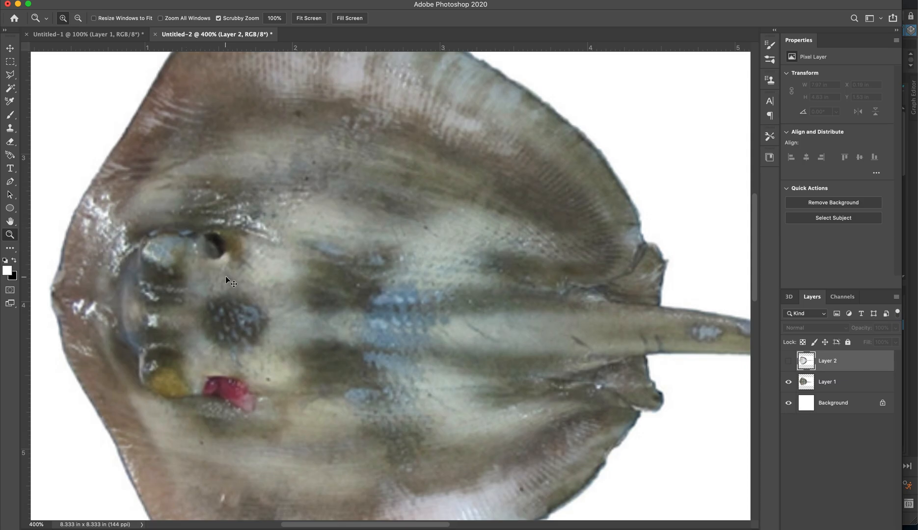
key("super+Tab")
key("6")
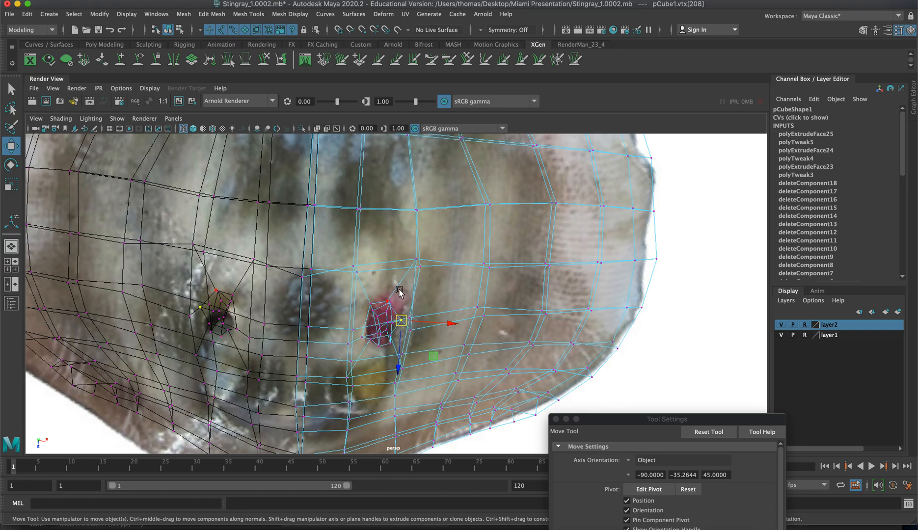
key("5")
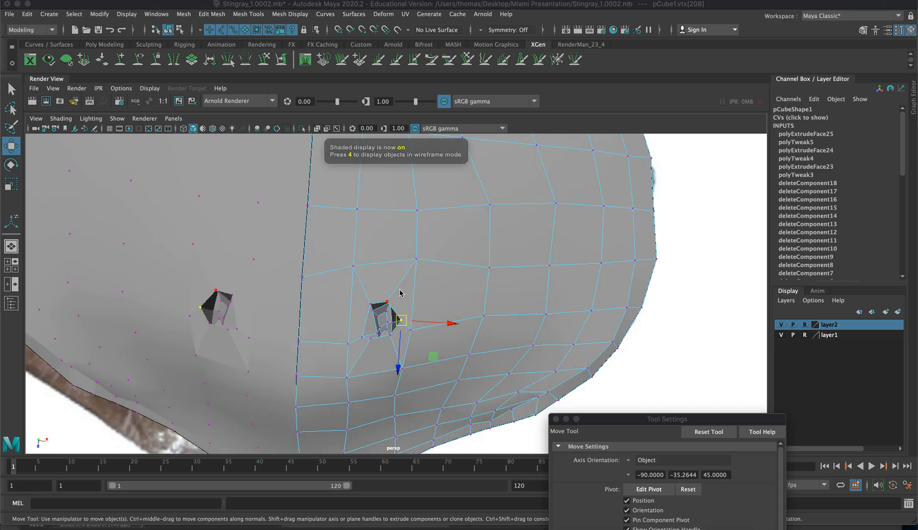
Step: Preview the near half smoothed in object mode and inspect the reshaped hole from several angles
right_click_drag(435, 261, 477, 244)
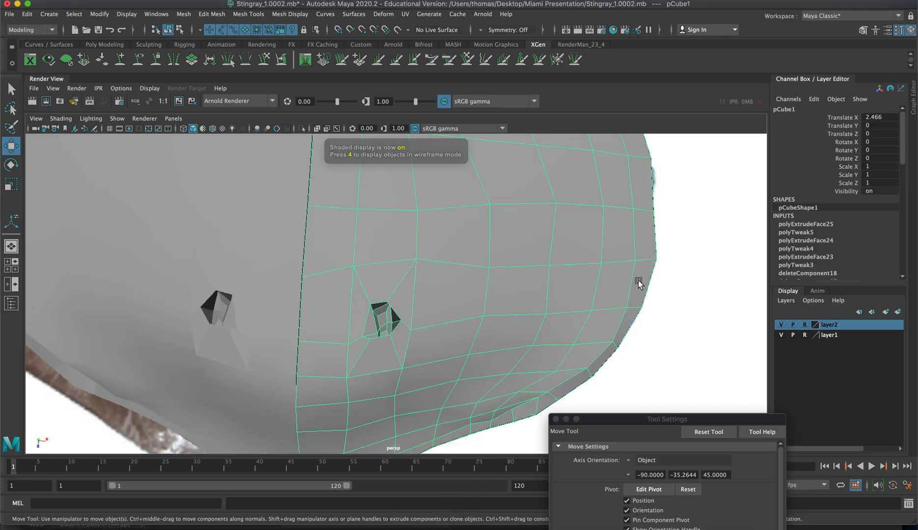
key("3")
key("space")
key("space")
left_click_drag(547, 319, 317, 292, "alt")
left_click(370, 201)
left_click_drag(342, 204, 350, 272, "alt")
left_click(344, 319)
left_click_drag(344, 319, 304, 278, "alt")
Step: Move the hole's head-side rim vertex nearest the centre line slightly towards the tail
right_click_drag(297, 267, 245, 251)
left_click(284, 265)
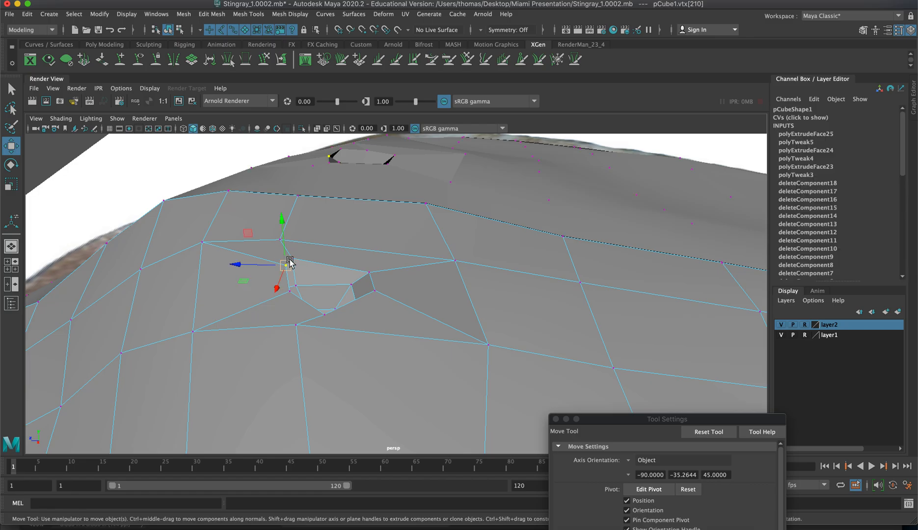
mouse_move(292, 264)
left_mouse_down()
mouse_move(271, 262)
mouse_move(297, 265)
left_mouse_up()
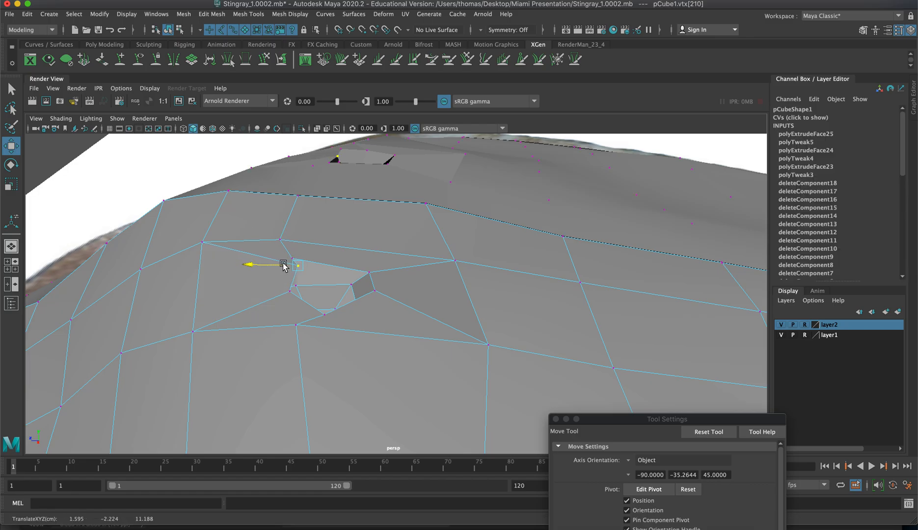
left_click_drag(167, 219, 245, 287)
left_click(291, 259)
left_click_drag(289, 259, 317, 285)
Step: Check the vertices inside the hole and lower the head-side inner vertex deeper into the body
left_click_drag(410, 255, 366, 265, "alt")
left_click(411, 237)
left_click_drag(408, 232, 428, 293, "alt")
left_click(438, 253)
left_click(407, 201)
left_click(433, 285)
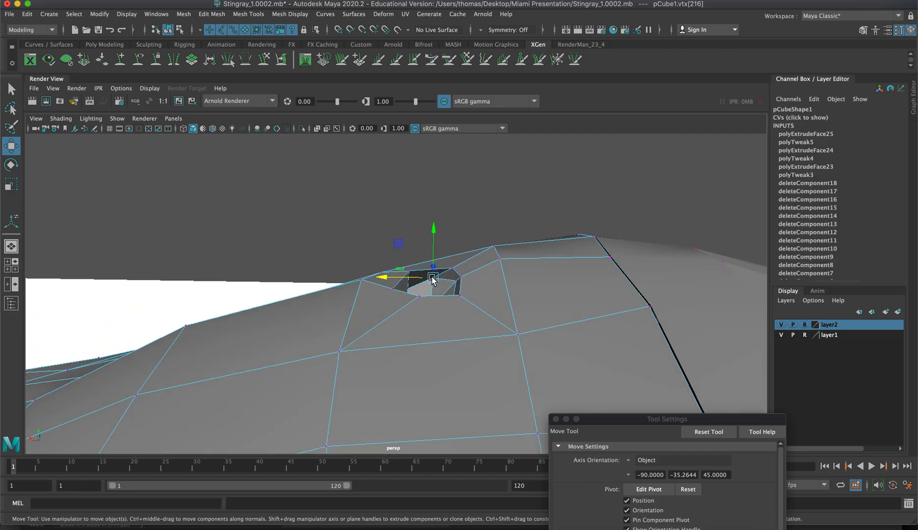
left_click_drag(393, 283, 324, 261, "alt")
left_click(326, 281)
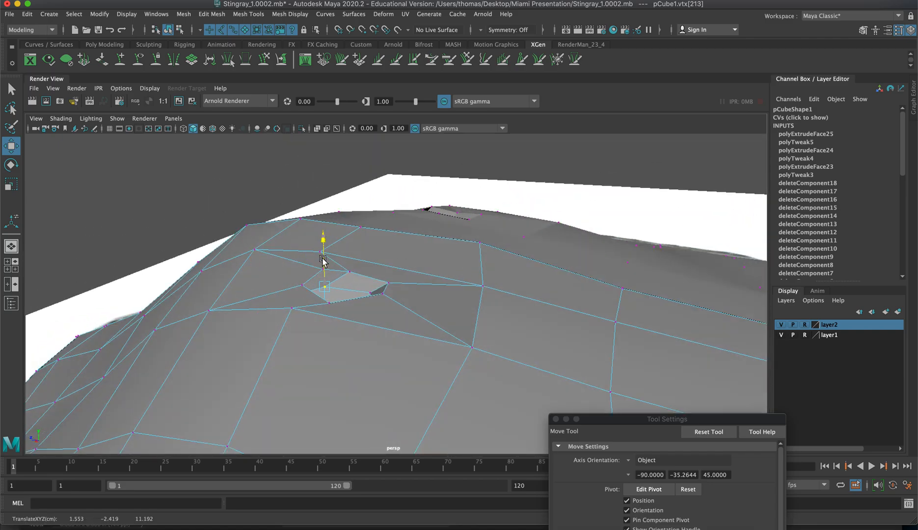
left_click_drag(303, 297, 289, 260)
Step: Preview the near half smoothed in object mode and examine the deepened hole in the body surface
right_click_drag(289, 260, 368, 260)
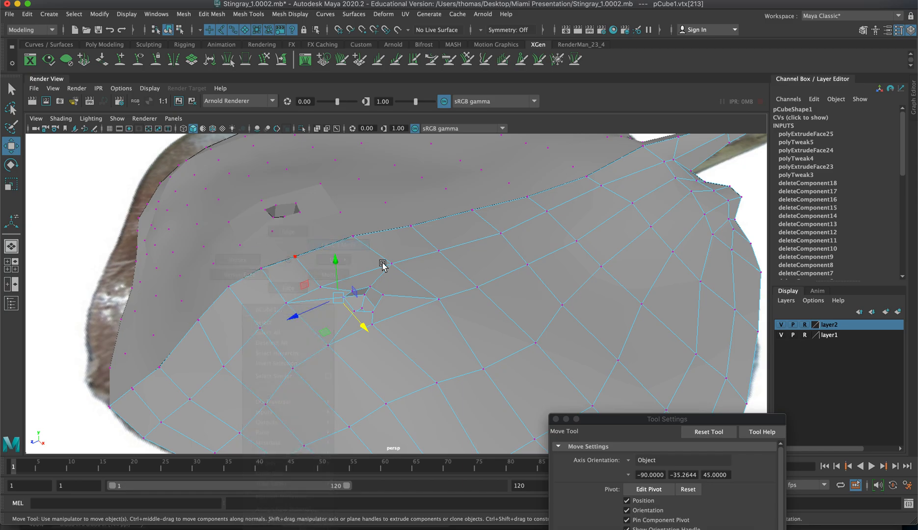
key("3")
right_click_drag(518, 318, 216, 231, "alt")
left_click(216, 232)
left_click_drag(216, 232, 244, 262, "alt")
right_click_drag(244, 262, 379, 297, "alt")
Step: Insert an edge loop around the outside of the hole, close to its rim on the near half
left_click(389, 295)
left_click_drag(379, 297, 333, 286, "alt")
right_click_drag(334, 286, 343, 304, "alt")
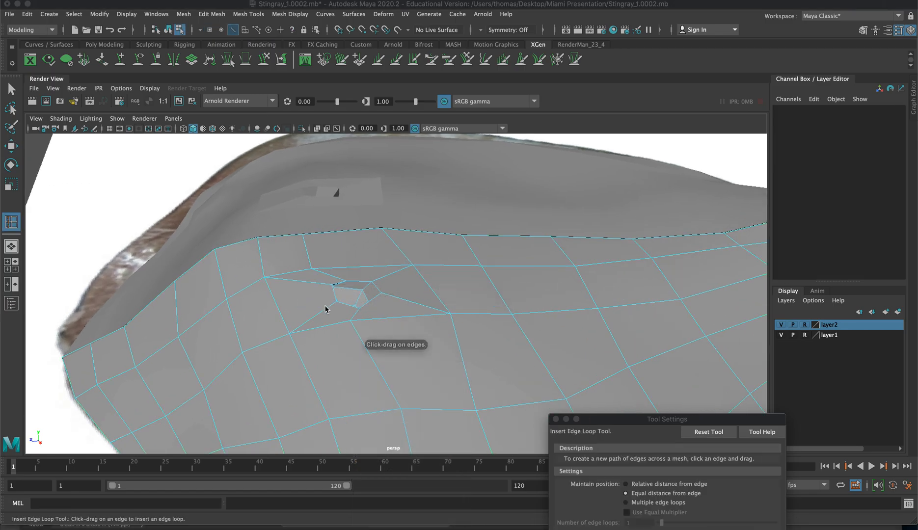
left_click_drag(322, 311, 328, 303)
key("q")
left_click(327, 276)
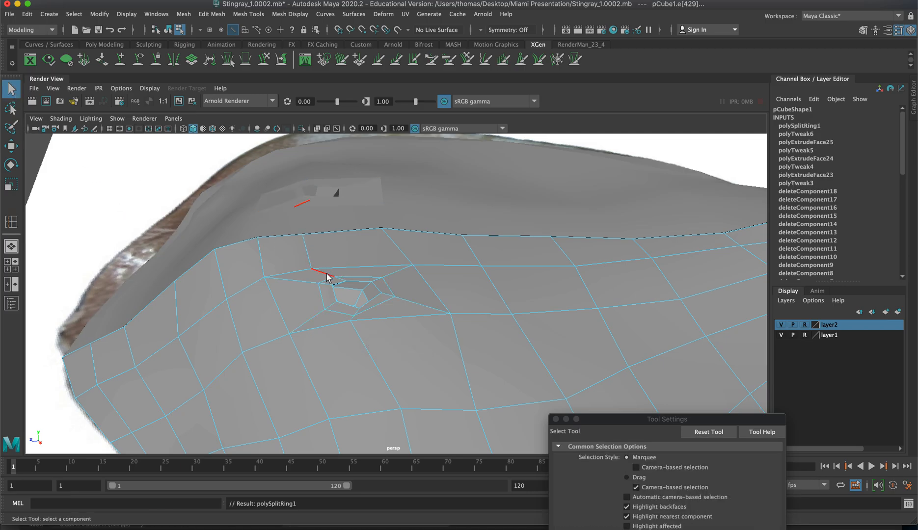
Step: Lower the hole's two head-side rim vertices slightly towards the body
right_click_drag(317, 283, 294, 283)
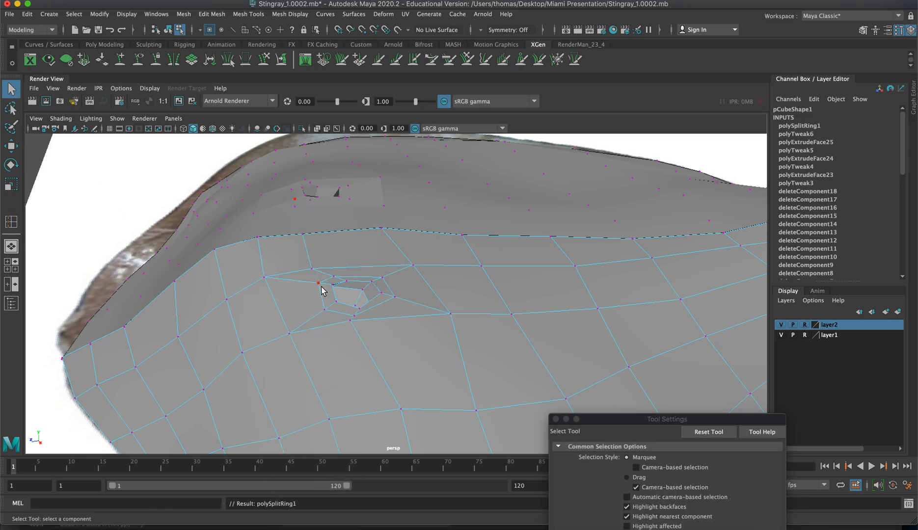
left_click(333, 285)
left_click_drag(334, 304, 298, 290, "alt")
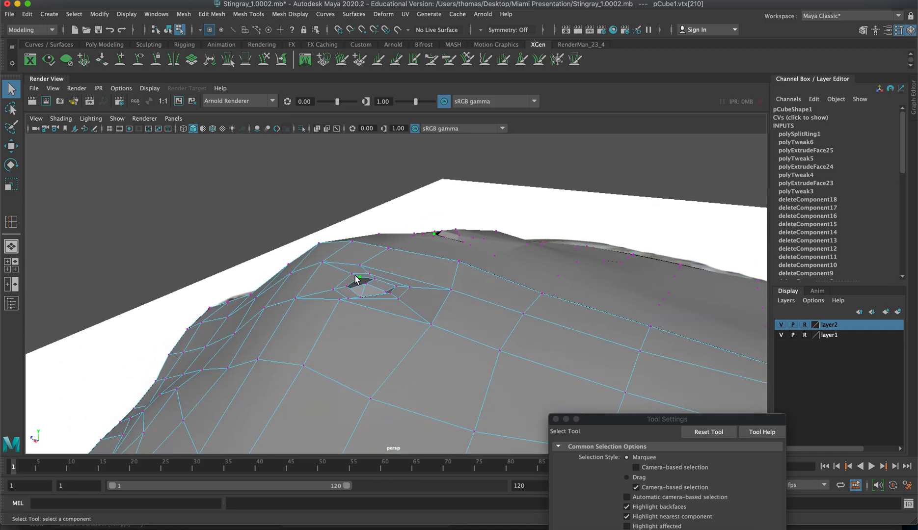
key("w")
left_click_drag(357, 263, 357, 267)
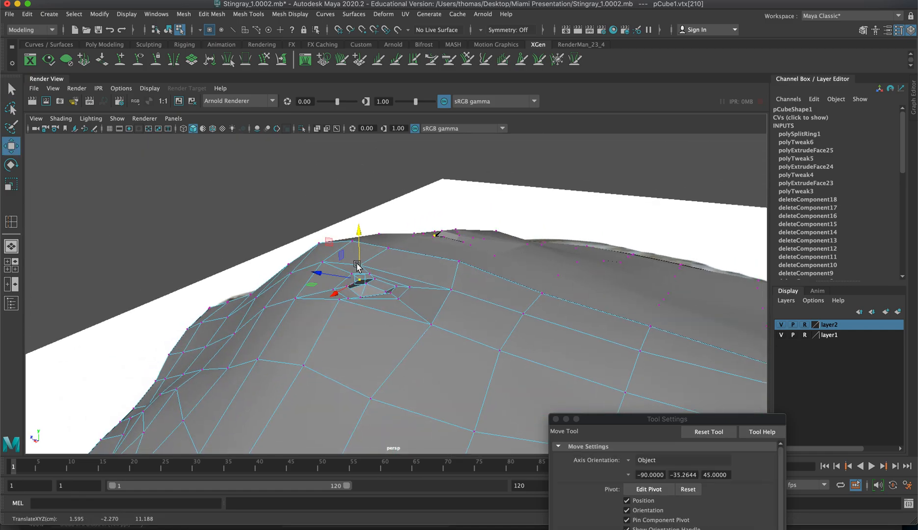
left_click(257, 265)
left_click(345, 286)
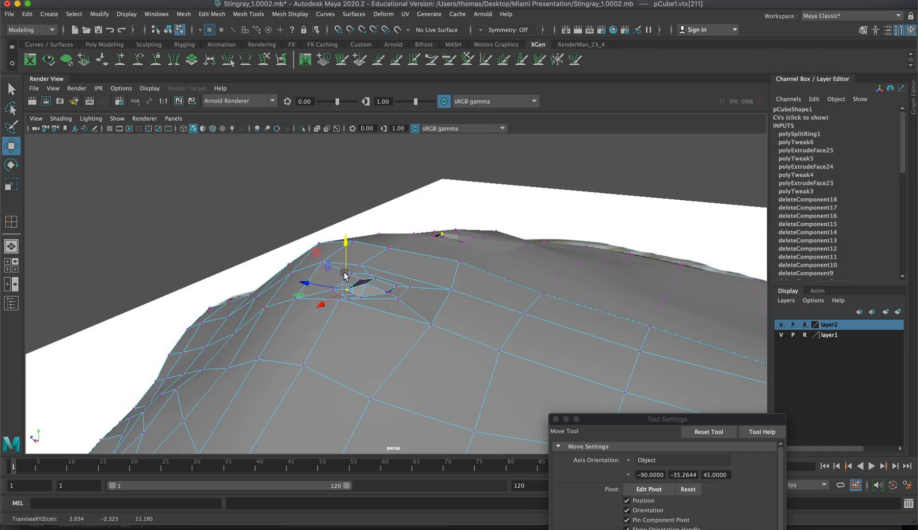
Step: Shift the hole's two tail-side rim vertices inward towards the body's centre line
left_click_drag(347, 299, 518, 326, "alt")
left_click(415, 293)
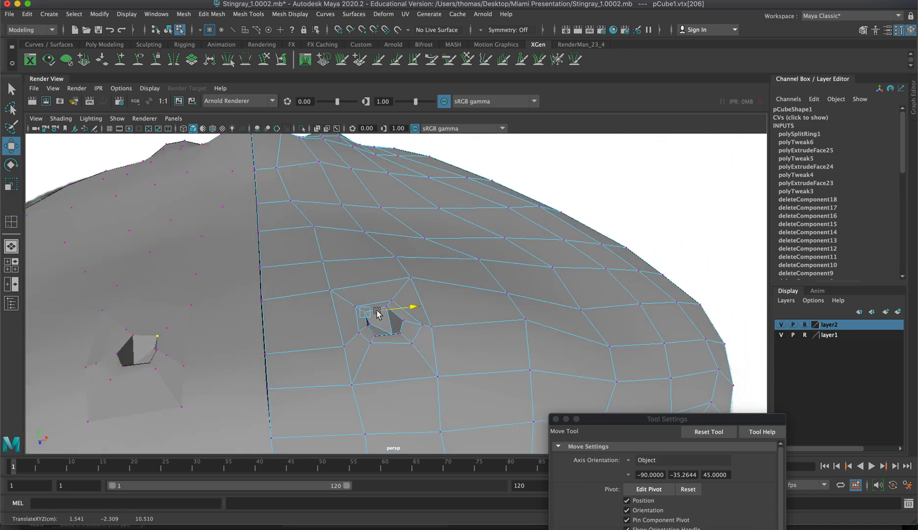
left_click(478, 259)
left_click(388, 308)
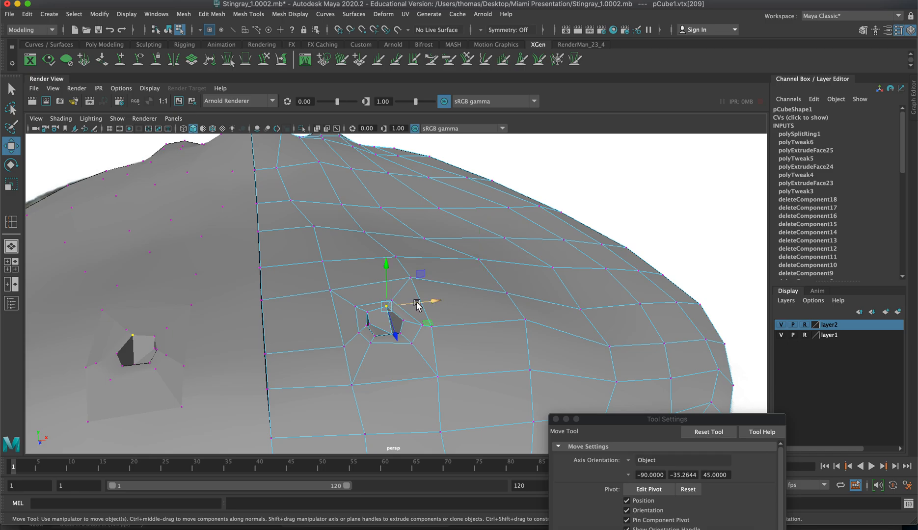
left_click_drag(398, 307, 337, 309, "alt")
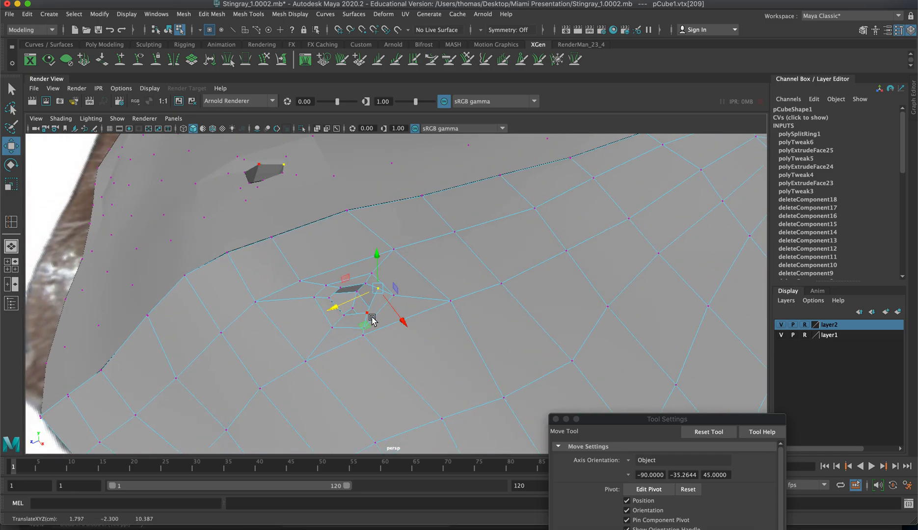
left_click(364, 309)
Step: Preview the near half smoothed and compare the hole and eye positions with the reference image in the top view
right_click_drag(460, 279, 511, 268)
right_click_drag(602, 332, 305, 298, "alt")
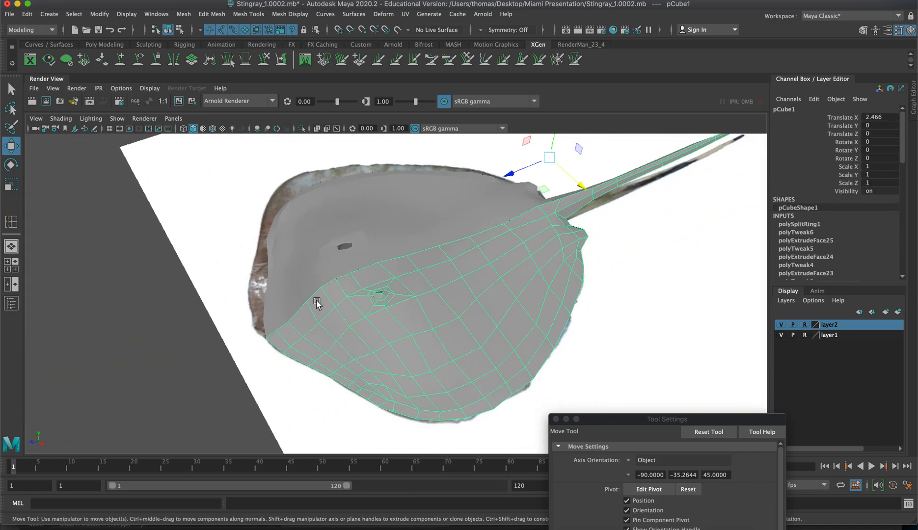
left_click_drag(306, 297, 311, 281, "alt")
key("3")
left_click(168, 304)
left_click_drag(168, 304, 138, 302, "alt")
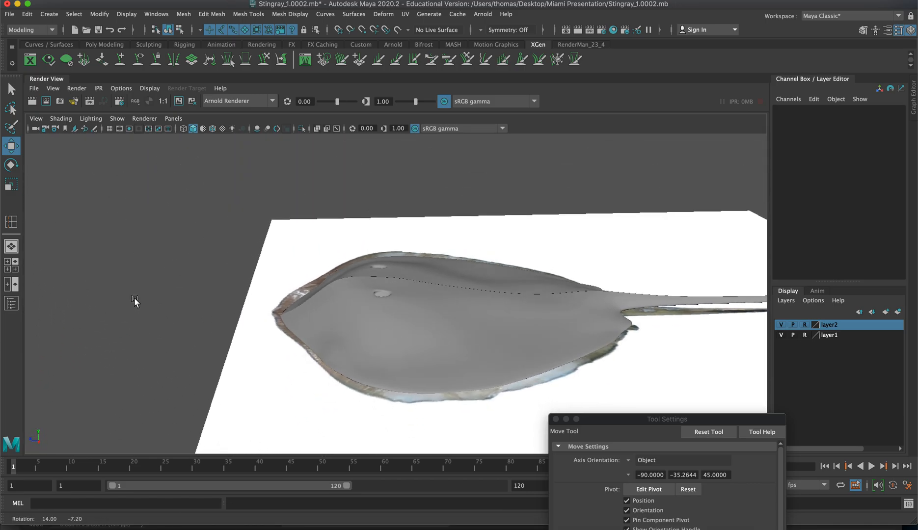
key("space")
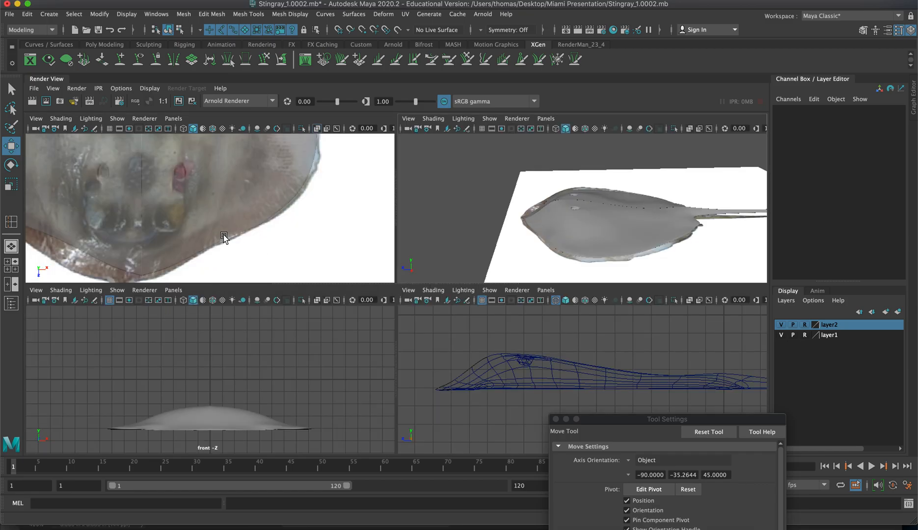
key("space")
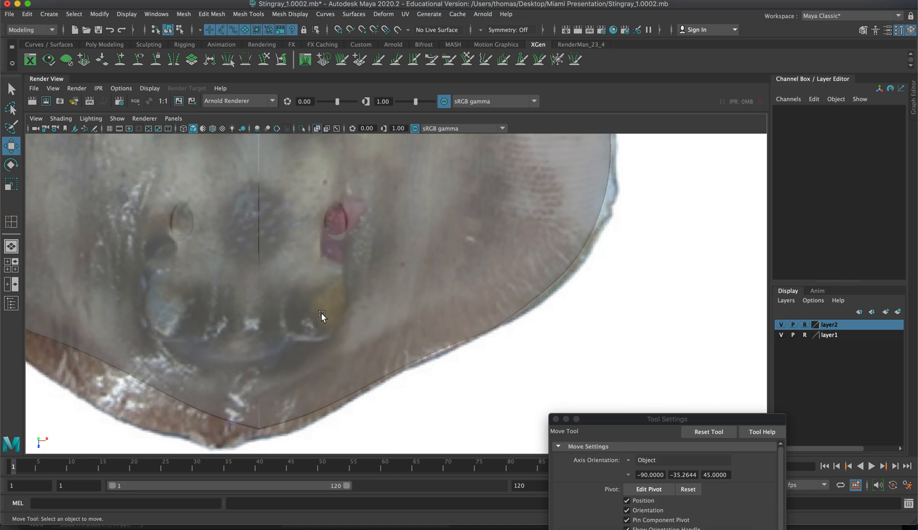
key("space")
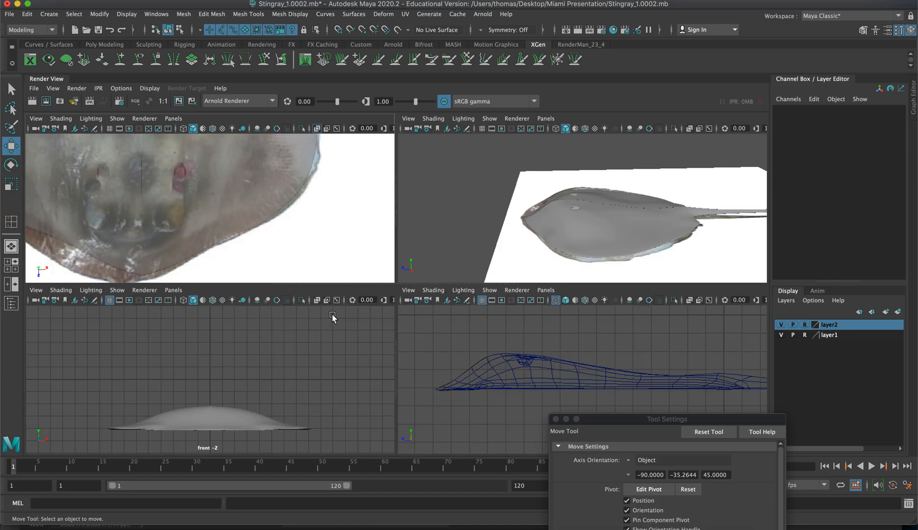
key("space")
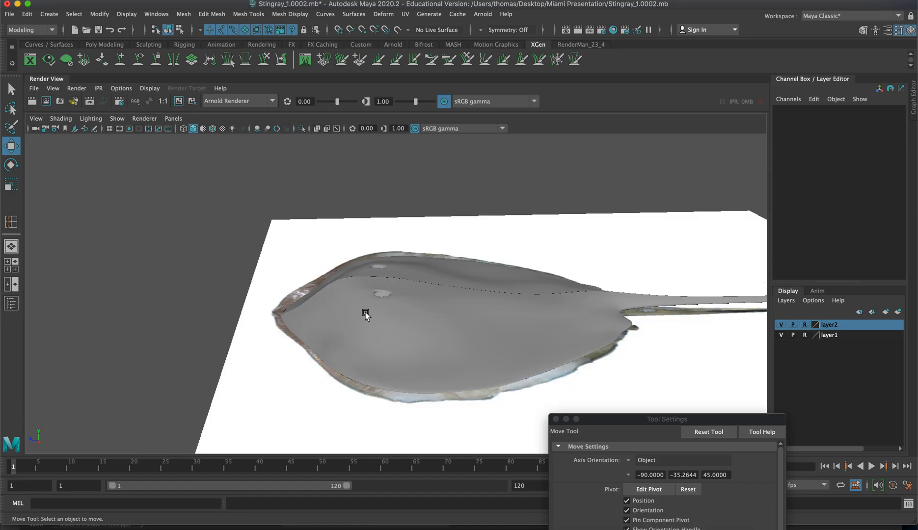
Step: Create a polygon sphere, move it to the front of the head at Translate Z 13.303, and scale it uniformly to 0.408
left_click(49, 14)
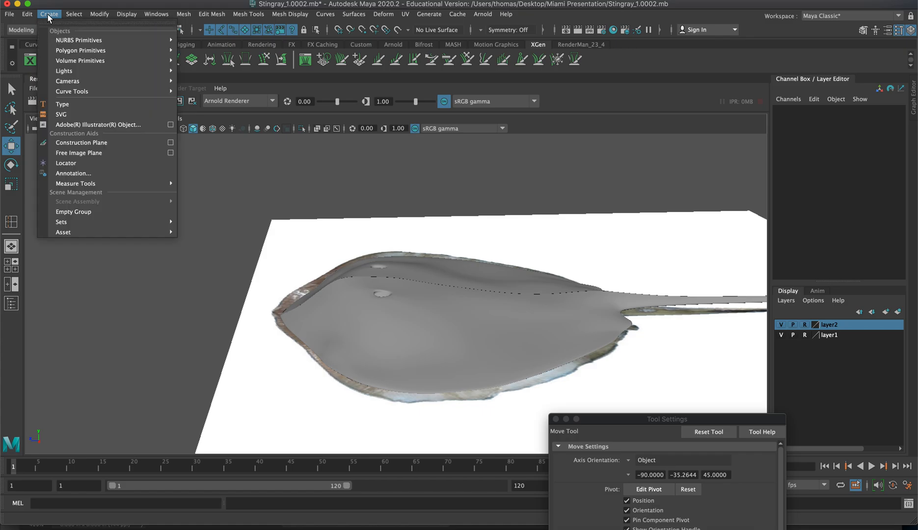
mouse_move(64, 41)
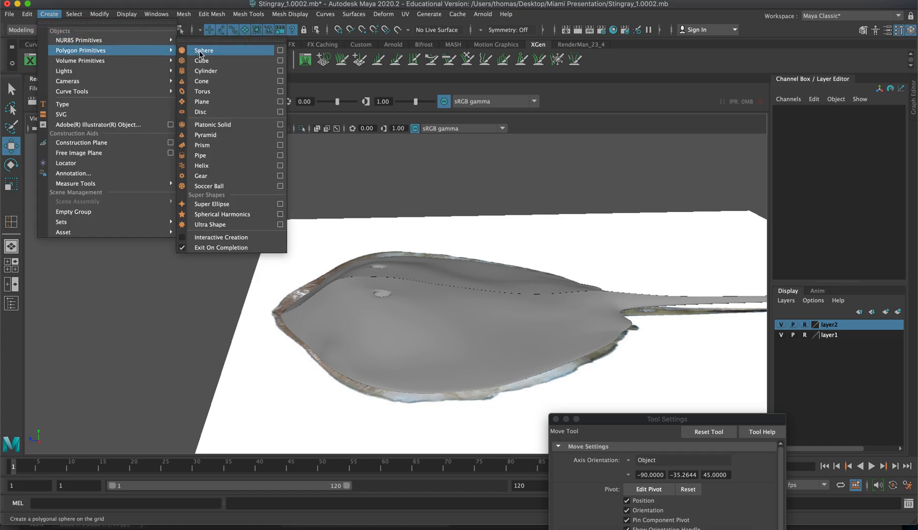
left_click(203, 50)
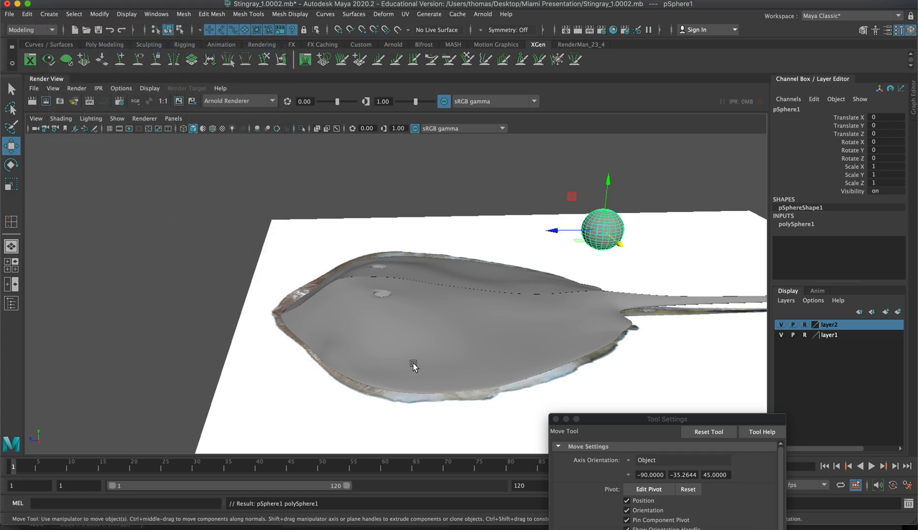
left_click_drag(553, 231, 286, 251)
left_click_drag(198, 268, 314, 318, "alt")
key("r")
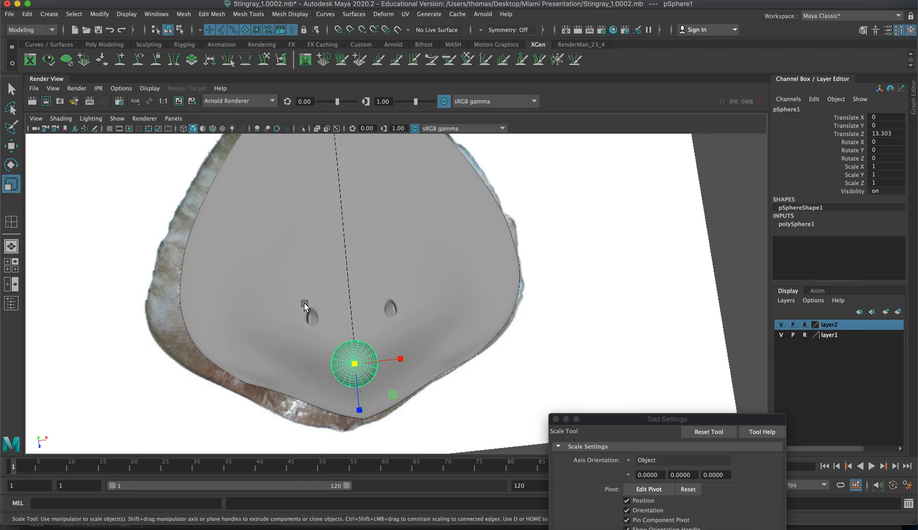
left_click_drag(347, 363, 449, 369)
Step: Position the sphere over the near half's eye in the top view, at Translate X 1.375 and Translate Z 13.219
key("w")
key("space")
key("space")
key("space")
left_click_drag(392, 324, 309, 323)
key("r")
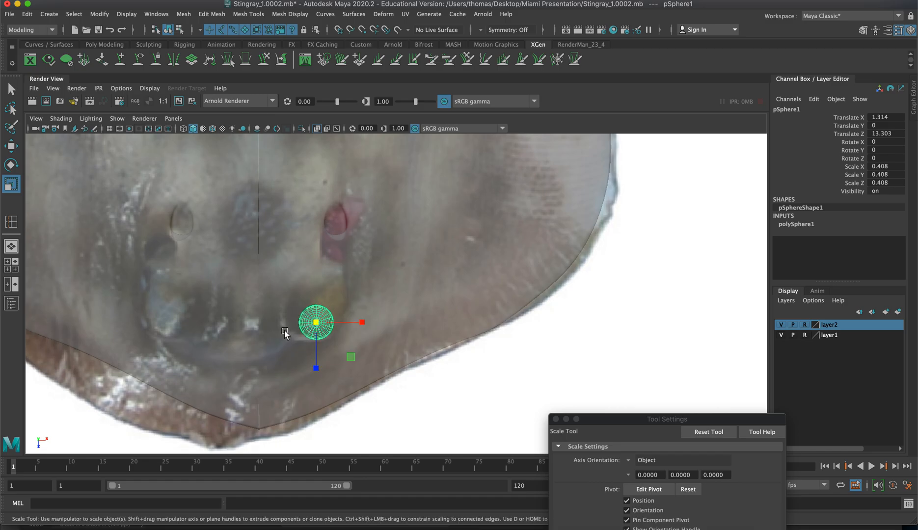
key("w")
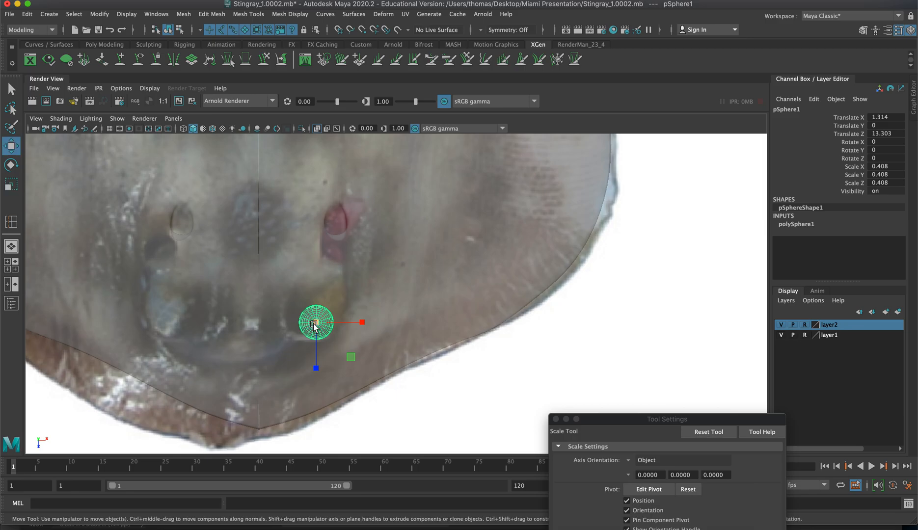
left_click_drag(311, 326, 318, 323)
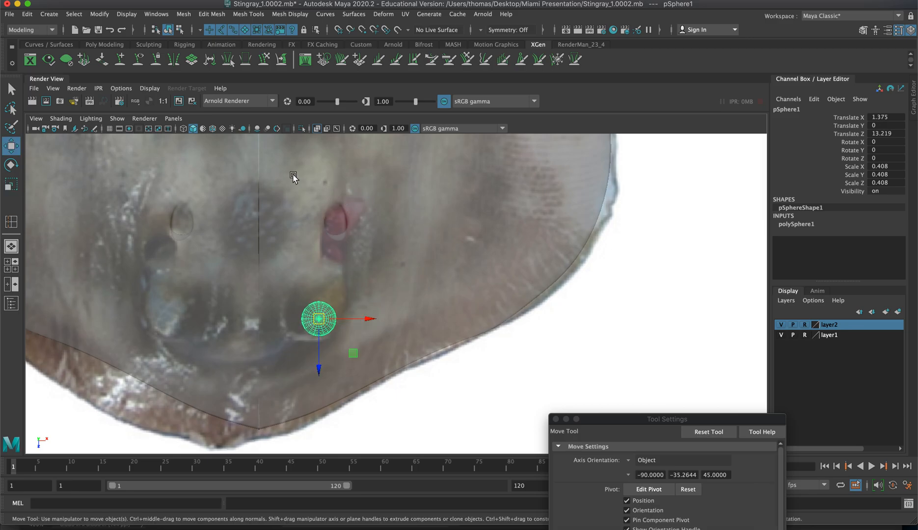
Step: Lower the near half's eye sphere to Translate Y -3.207, then duplicate it and place the copy over the opposite eye
key("space")
key("space")
left_click_drag(391, 317, 331, 281, "alt")
key("space")
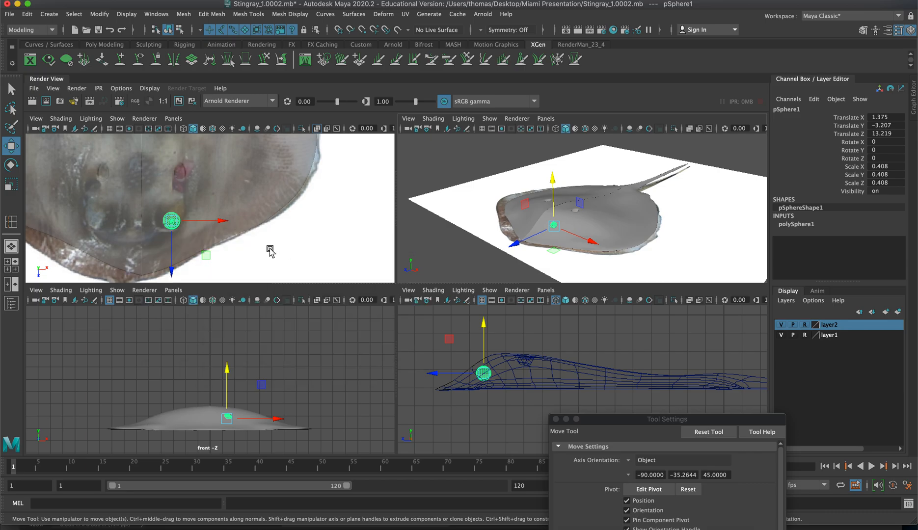
key("space")
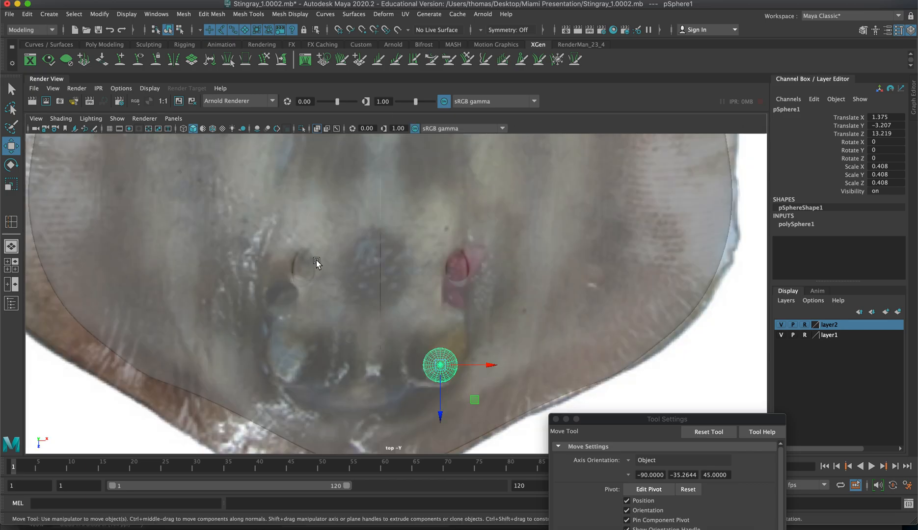
key("ctrl+d")
left_click_drag(455, 372, 319, 363)
Step: Raise slightly the two body vertices bordering the eye sphere on the near half's inner and outer front sides
left_click(519, 312)
key("space")
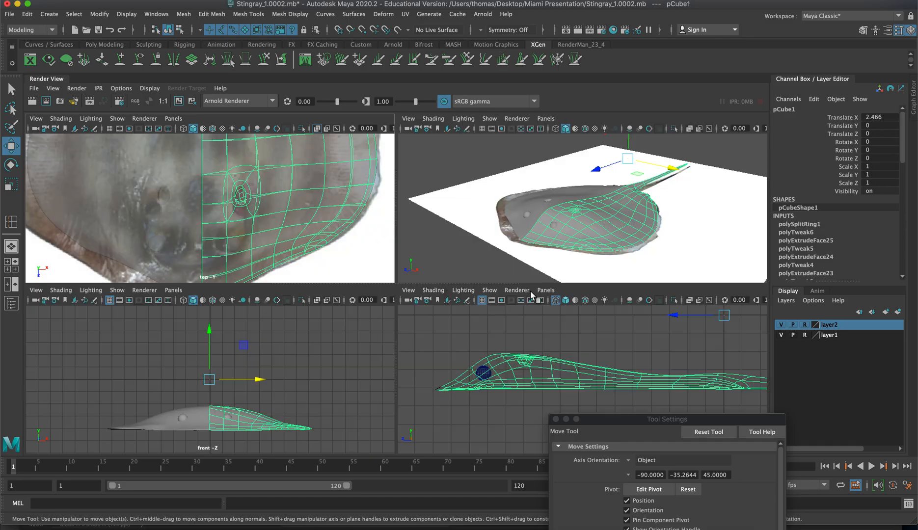
left_click(522, 235)
left_click(543, 235)
key("space")
scroll(433, 290, "up", 6)
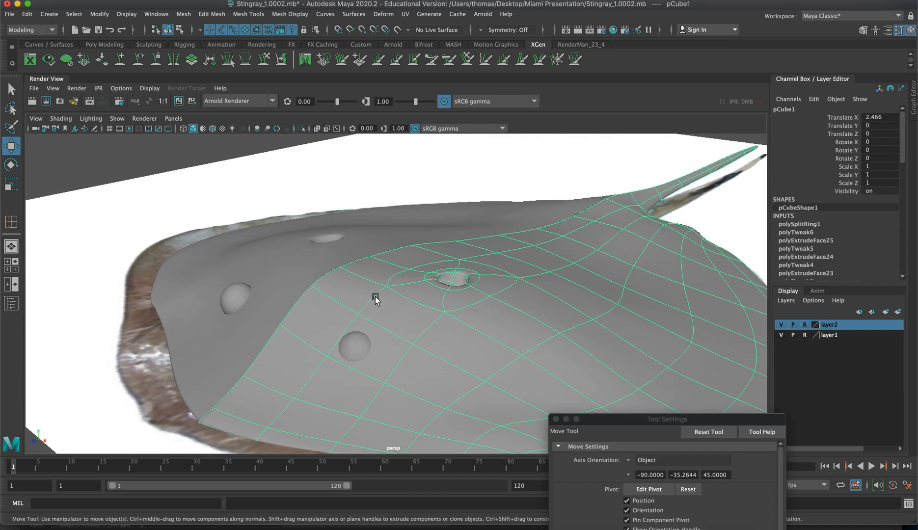
right_click_drag(375, 280, 376, 306)
right_click_drag(332, 282, 332, 281)
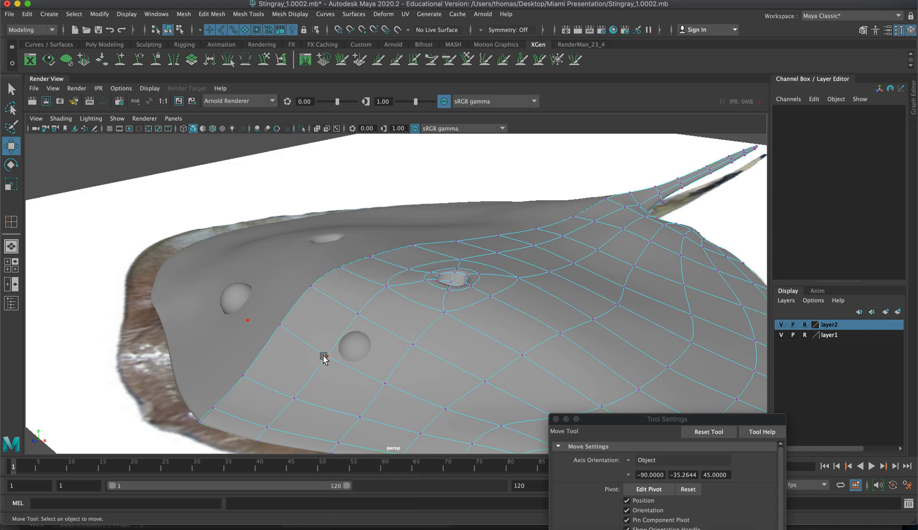
left_click(323, 356)
left_click_drag(322, 342, 320, 332)
left_click(386, 381)
left_click_drag(384, 352, 383, 349)
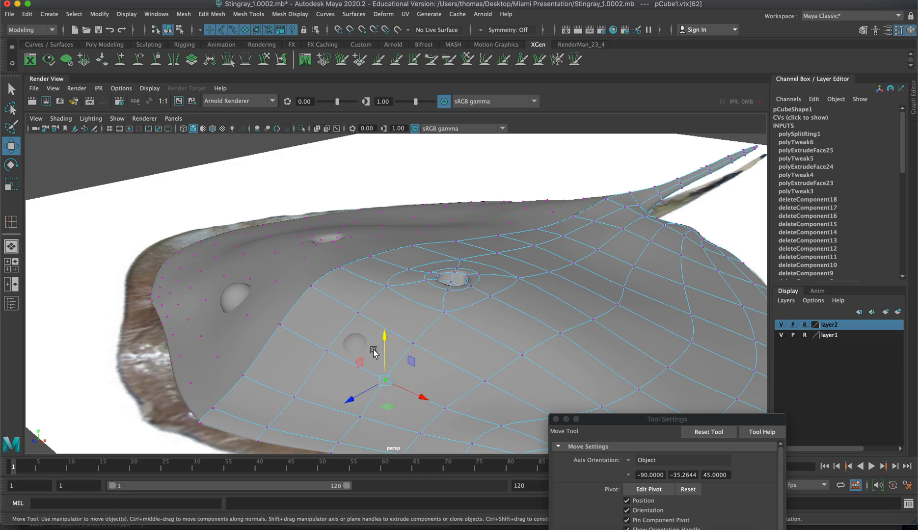
Step: Extrude the near half's face at the eye sphere and shift the new face inward and down around the sphere
right_click_drag(314, 279, 319, 313)
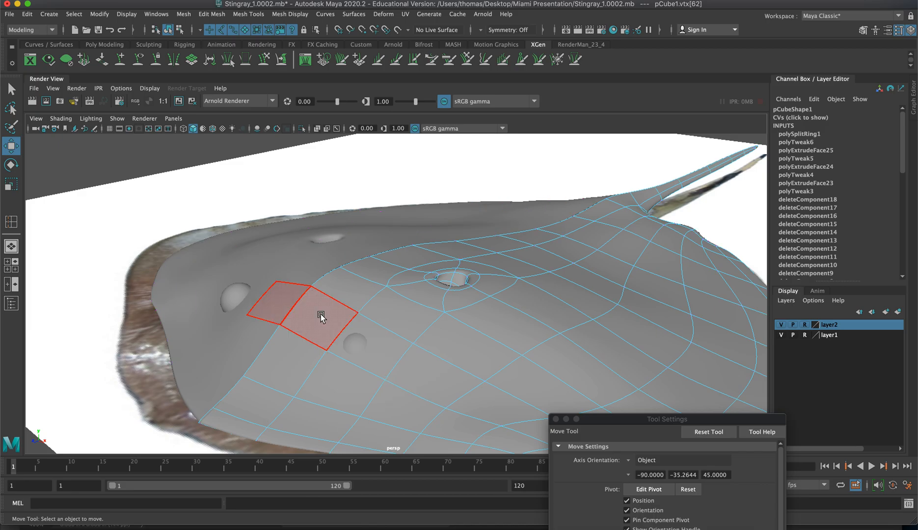
left_click(390, 350)
right_click_drag(397, 307, 397, 336, "shift")
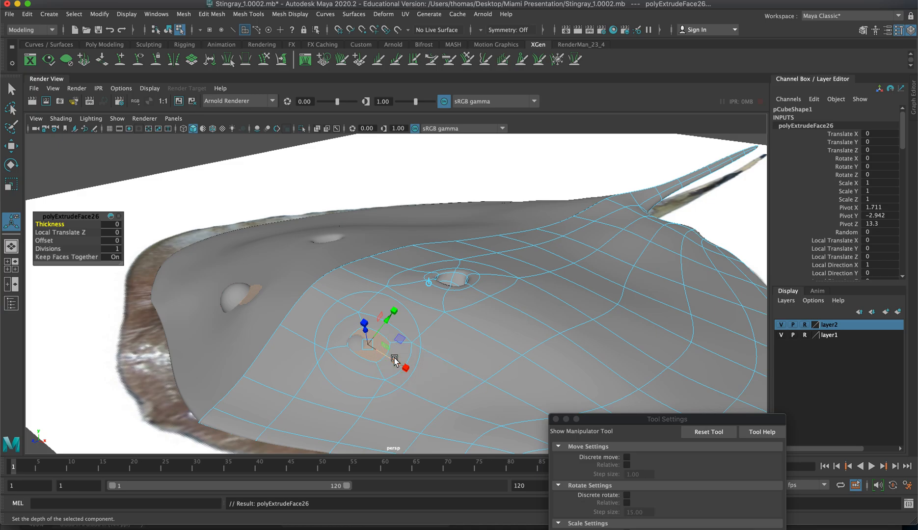
key("w")
left_click_drag(391, 360, 383, 356)
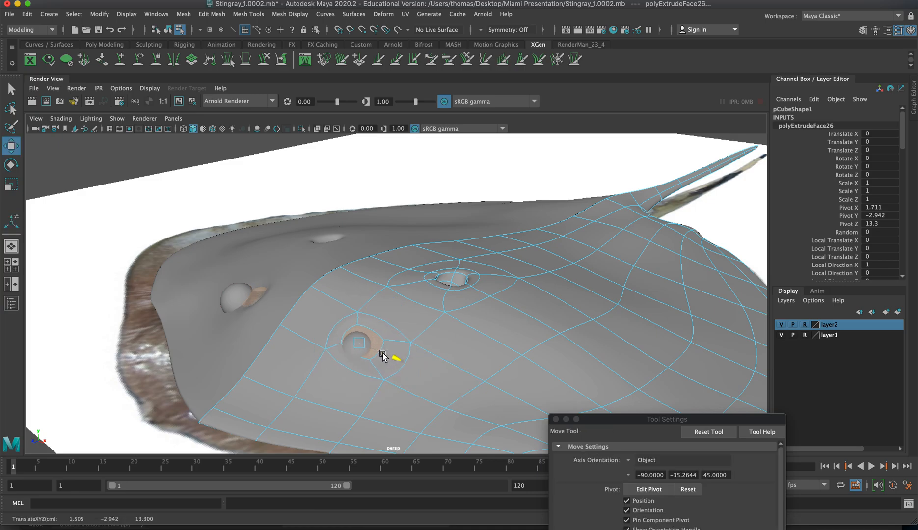
left_click_drag(356, 310, 355, 305)
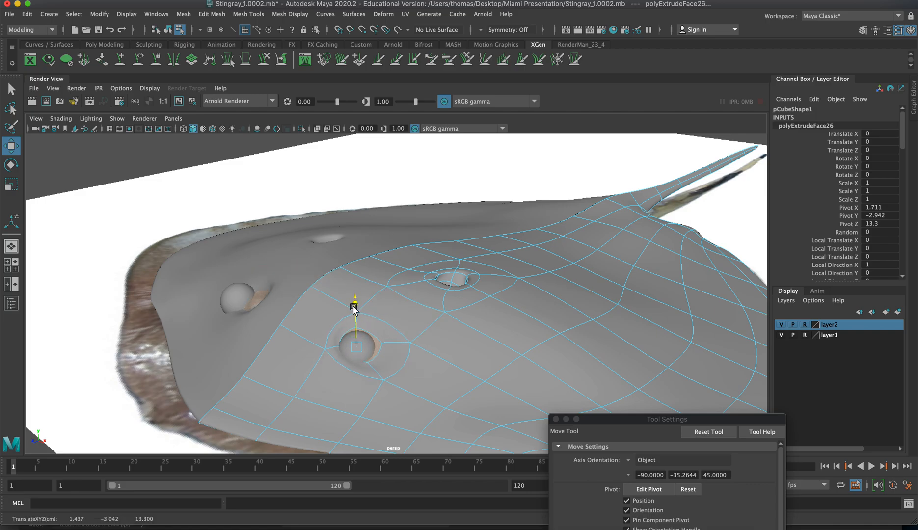
Step: Rotate the extruded eye-socket face about several axes to tilt it against the sphere
left_click_drag(303, 353, 457, 361, "alt")
key("e")
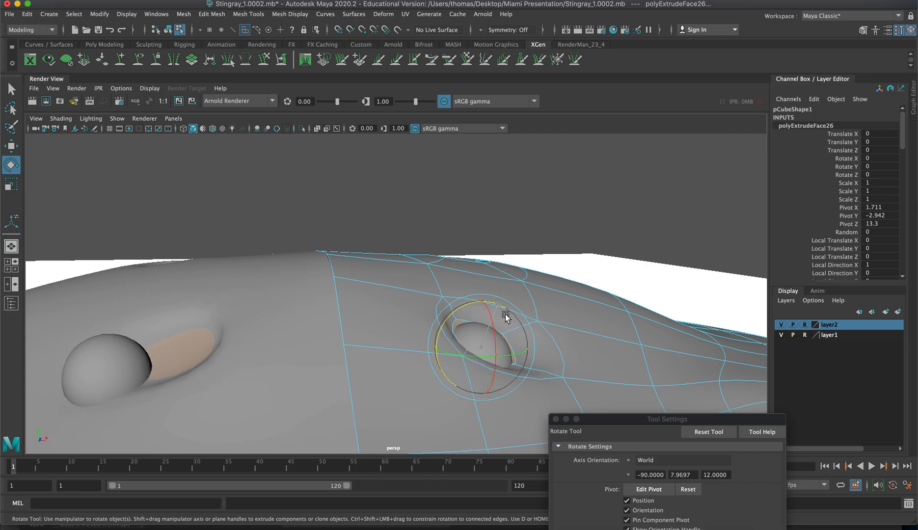
left_click_drag(504, 314, 519, 321)
left_click_drag(513, 354, 493, 357)
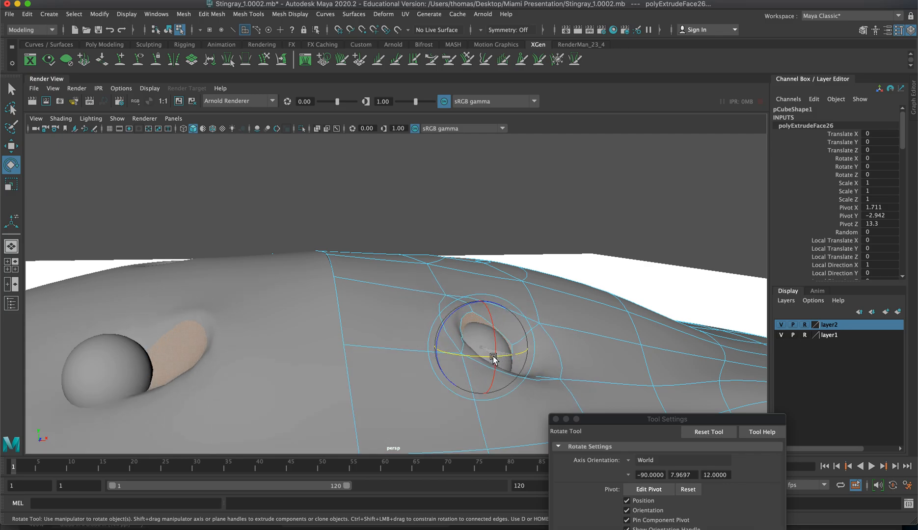
left_click_drag(517, 318, 408, 329, "alt")
left_click_drag(333, 334, 331, 341)
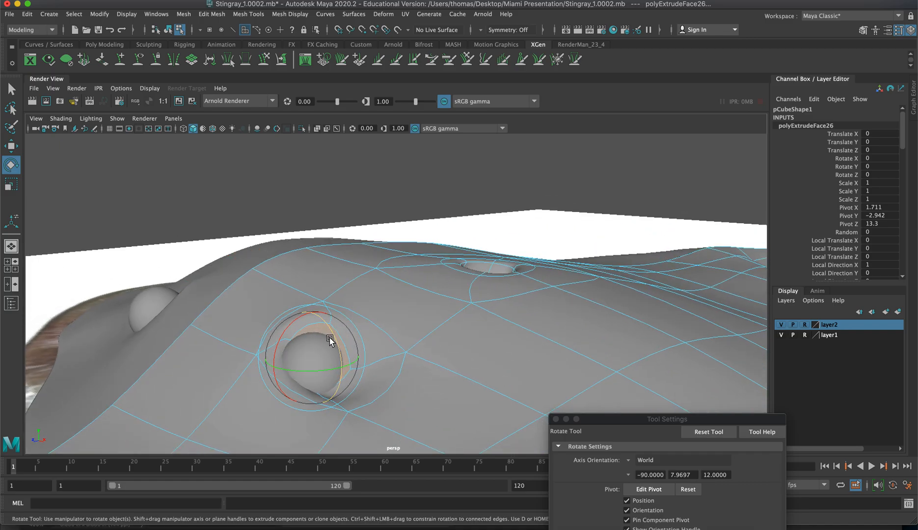
Step: Extrude the eye-socket face again and scale the new face uniformly to about 0.615
key("ctrl+e")
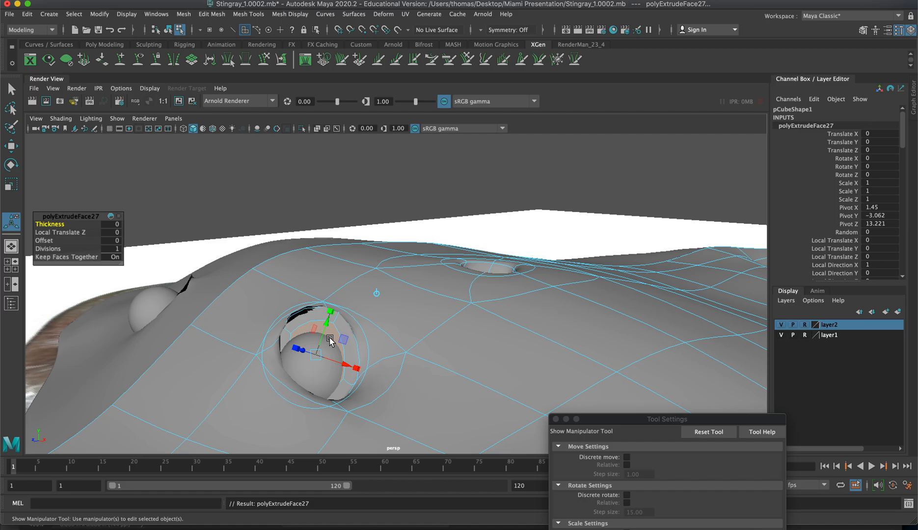
key("r")
left_click(319, 360)
left_click_drag(309, 364, 386, 374)
key("ctrl+z")
key("ctrl+z")
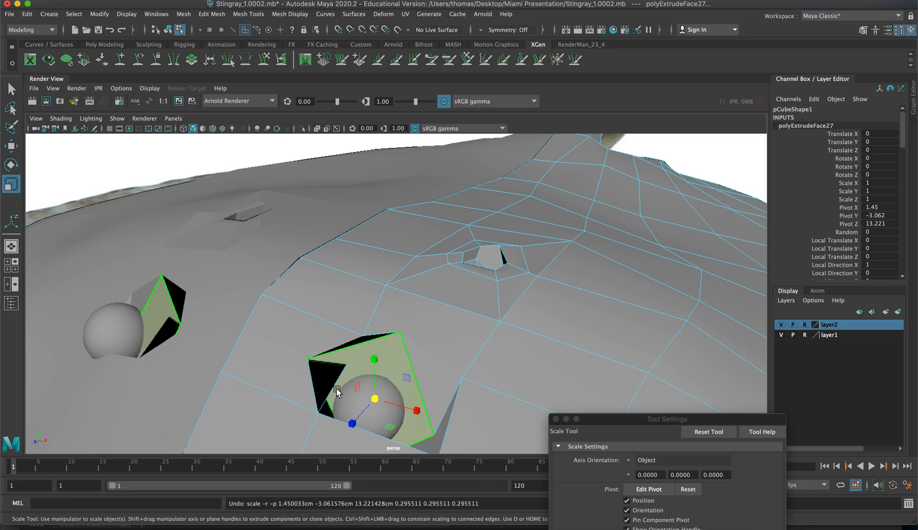
left_click_drag(384, 403, 342, 406)
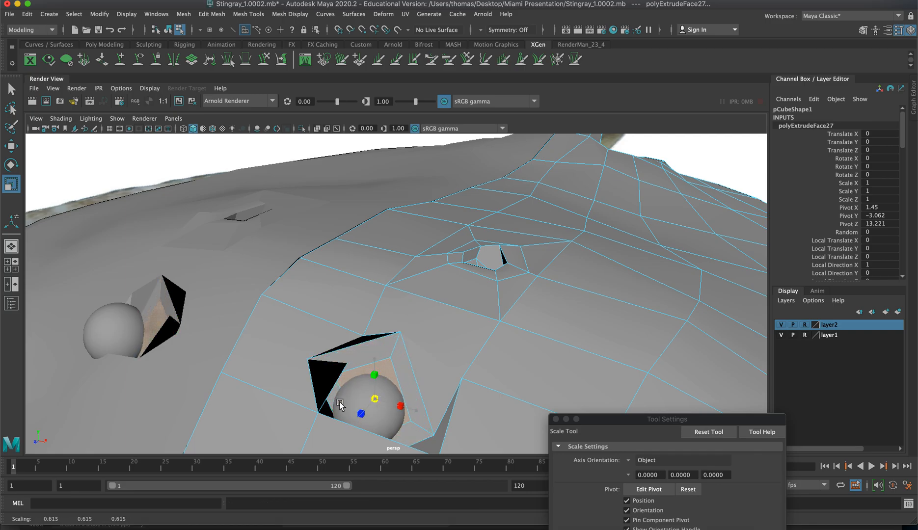
Step: Move the body vertex at the eye socket's front inner corner forward, away from the sphere
right_click_drag(316, 280, 268, 282)
left_click(318, 414)
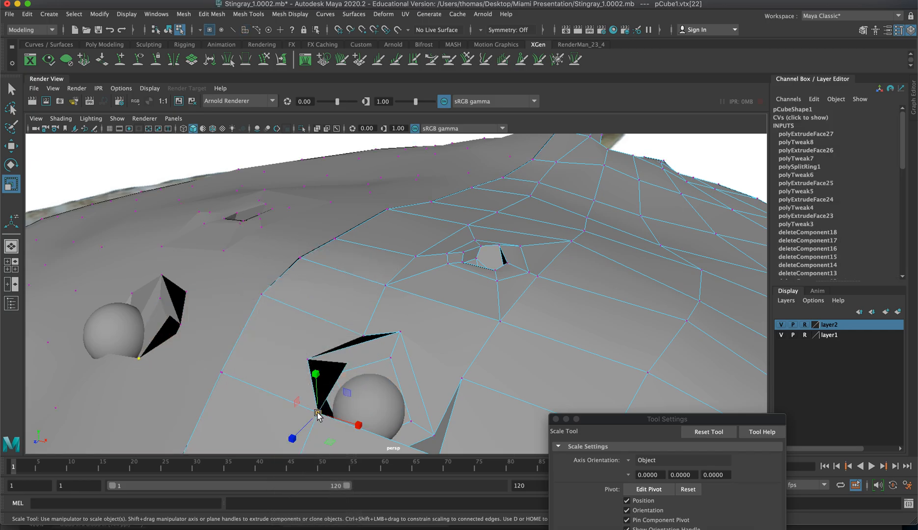
key("w")
mouse_move(318, 414)
left_mouse_down()
mouse_move(294, 430)
mouse_move(308, 425)
left_mouse_up()
Step: Raise the eye socket's upper front rim vertex over the sphere to about X 1.448, Y -2.840, Z 13.417
right_click_drag(399, 409, 346, 397, "alt")
middle_click_drag(389, 379, 433, 371, "alt")
left_click_drag(433, 371, 479, 393, "alt")
left_click_drag(309, 320, 354, 344)
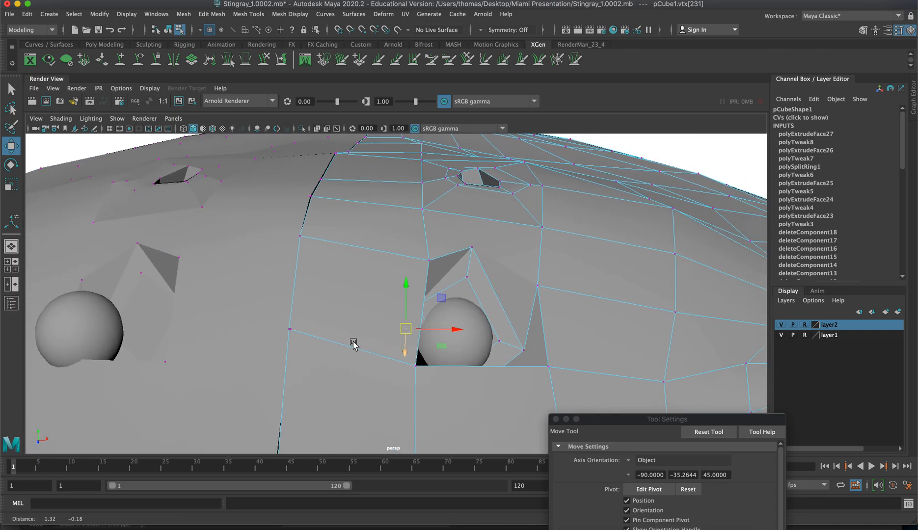
left_click_drag(449, 327, 375, 284)
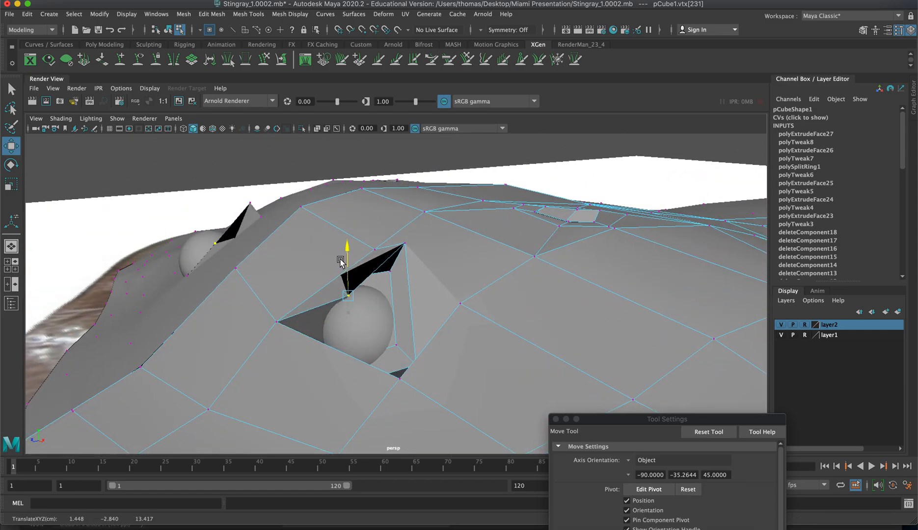
Step: Raise the eye socket's lower front rim vertex beside the sphere
left_click_drag(268, 332, 298, 376, "alt")
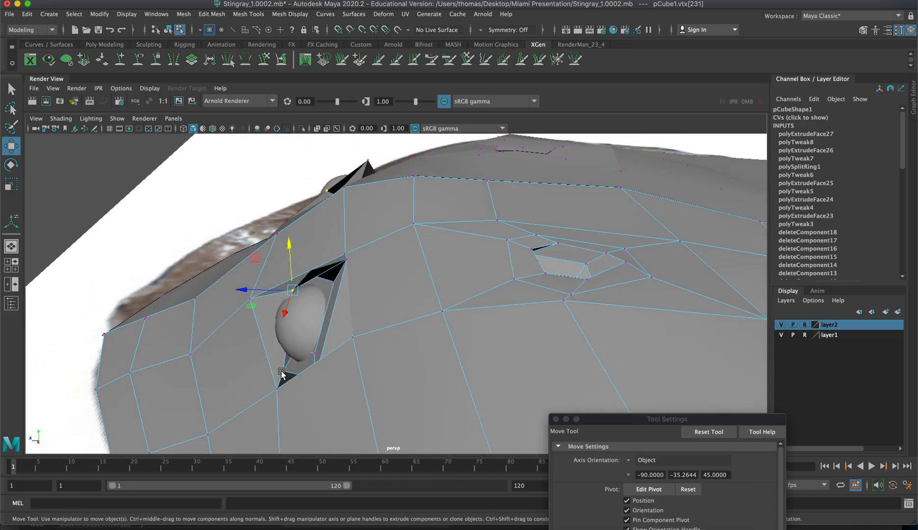
left_click(282, 372)
left_click_drag(283, 328, 457, 364)
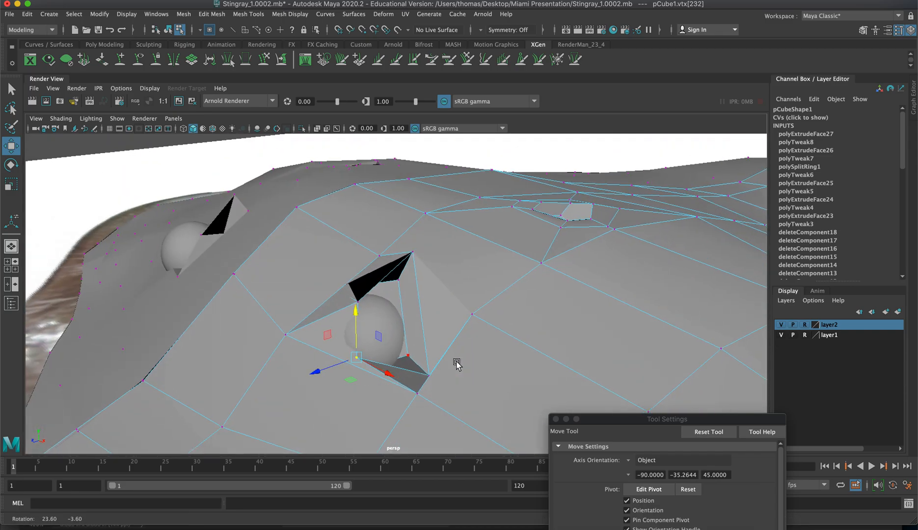
Step: Using wireframe display, move the socket's inner upper front vertex to the sphere's top at about X 1.475, Y -2.790, Z 13.197
key("4")
left_click_drag(397, 332, 504, 285, "alt")
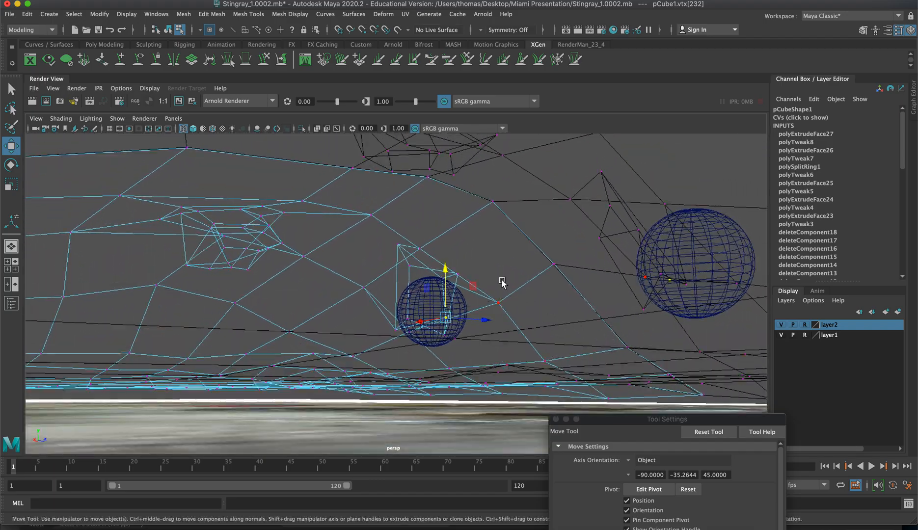
left_click_drag(445, 279, 446, 278)
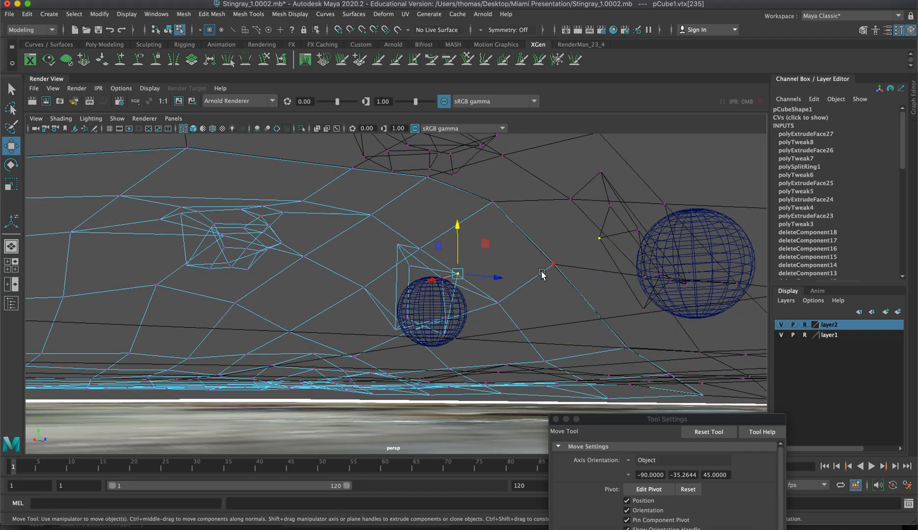
key("5")
left_click_drag(559, 287, 328, 309, "alt")
mouse_move(385, 331)
left_mouse_down("alt")
mouse_move(448, 343)
mouse_move(368, 323)
mouse_move(336, 290)
mouse_move(330, 295)
left_mouse_up("alt")
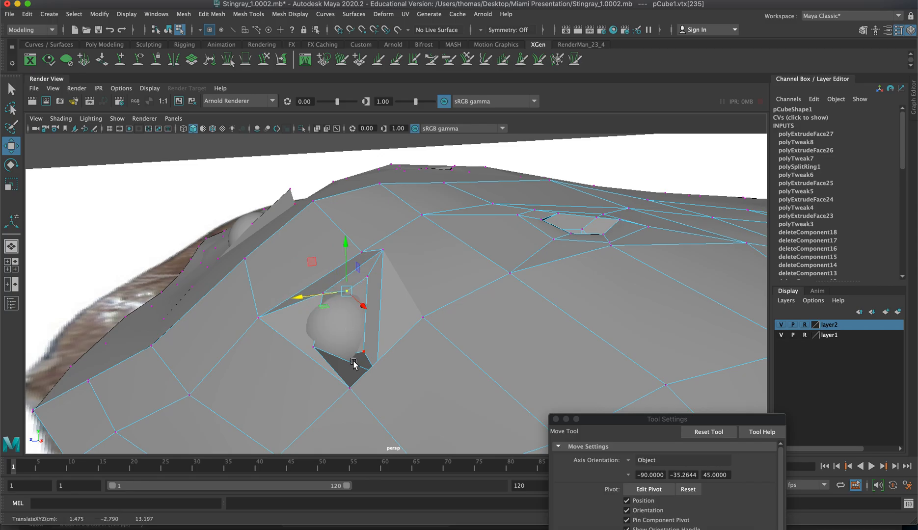
Step: Move the socket's inner lower front vertex back to about Z 13.247 and its inner upper back vertex to about Y -2.854
key("4")
left_click_drag(351, 362, 598, 351, "alt")
mouse_move(510, 339)
left_mouse_down("alt")
mouse_move(373, 363)
mouse_move(350, 356)
mouse_move(365, 309)
left_mouse_up("alt")
key("5")
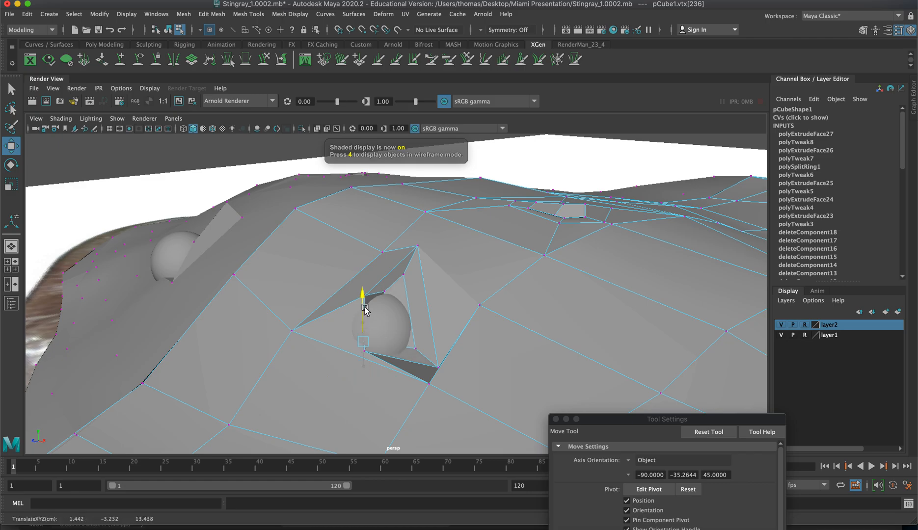
left_click_drag(323, 350, 344, 350)
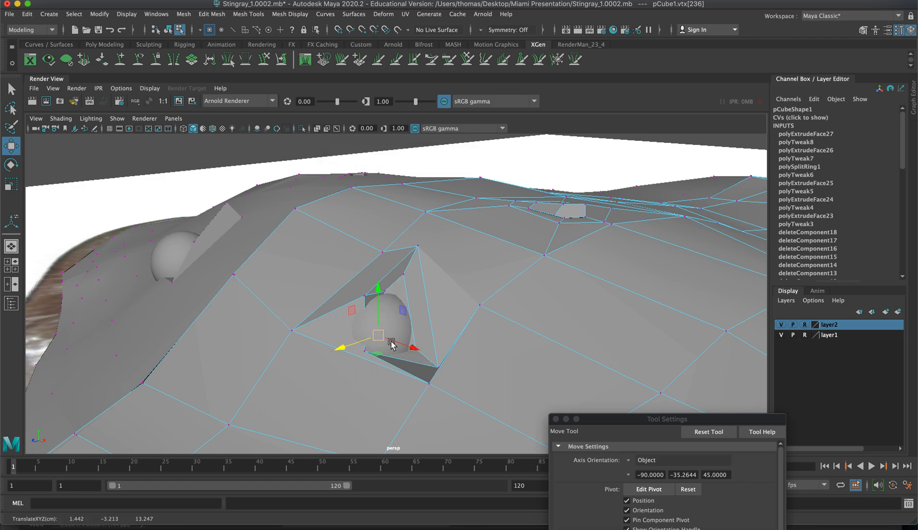
left_click_drag(417, 352, 368, 299, "alt")
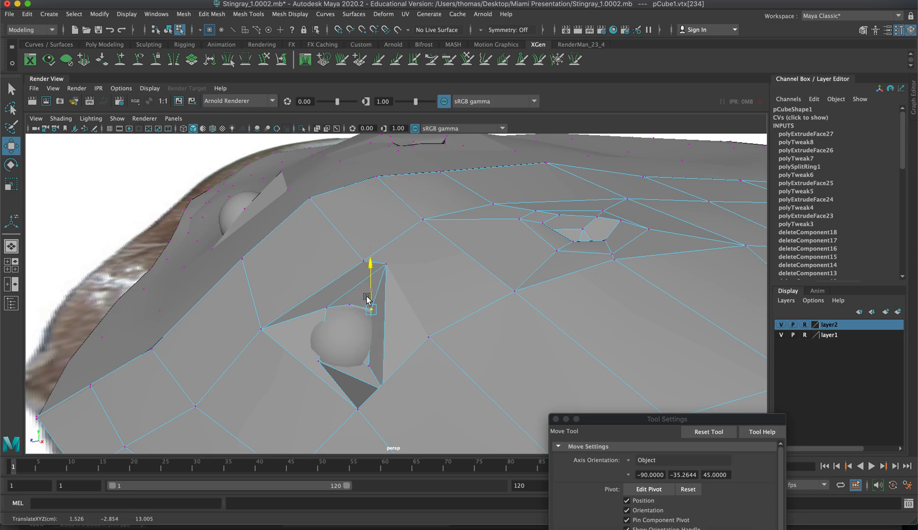
left_click(395, 273)
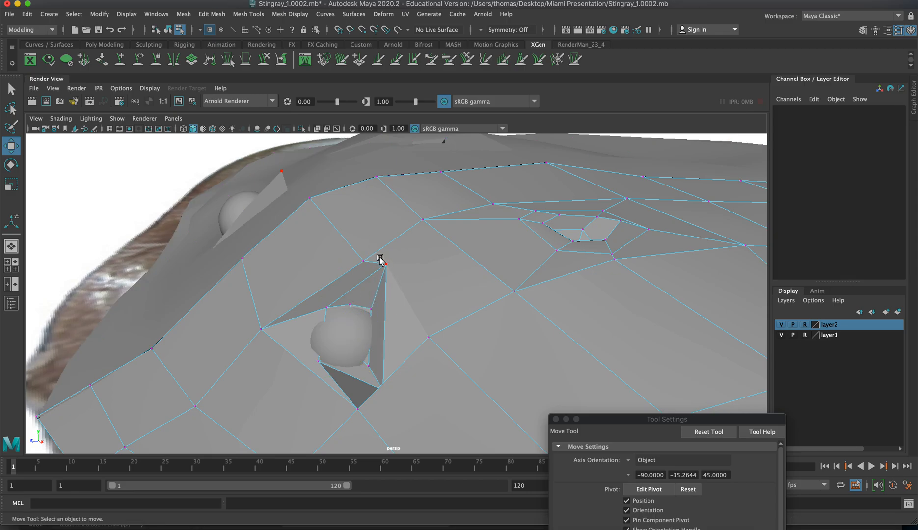
Step: Spread the socket's outer rim vertices around the sphere, moving the upper back one to about X 1.796 and the upper front one to about Z 13.522
left_click(384, 263)
left_click_drag(386, 263, 363, 272)
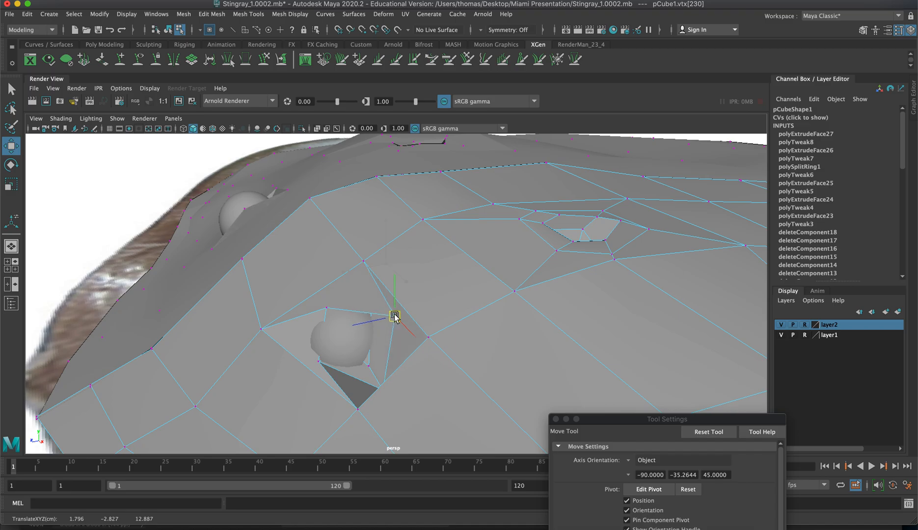
left_click_drag(377, 383, 372, 322)
left_click(387, 312)
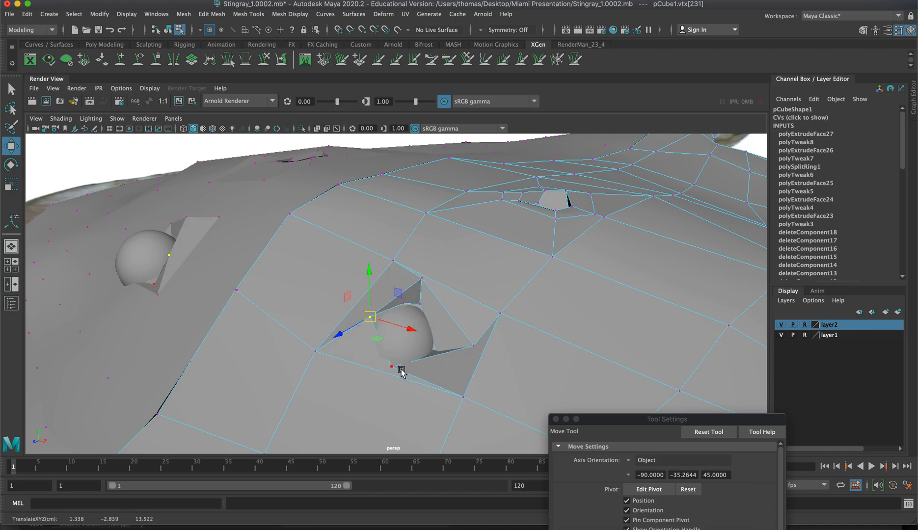
Step: In wireframe, move the inner socket's upper front vertex to about Z 13.267 and its lower back vertex to about X 1.814, Y -3.169
left_click_drag(401, 372, 385, 371, "alt")
key("4")
left_click_drag(315, 365, 325, 316, "alt")
left_click(333, 326)
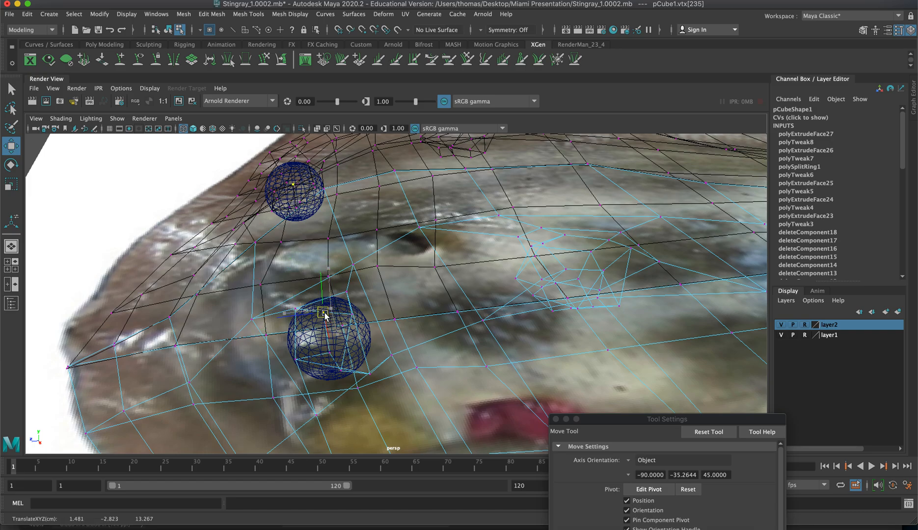
left_click(346, 359)
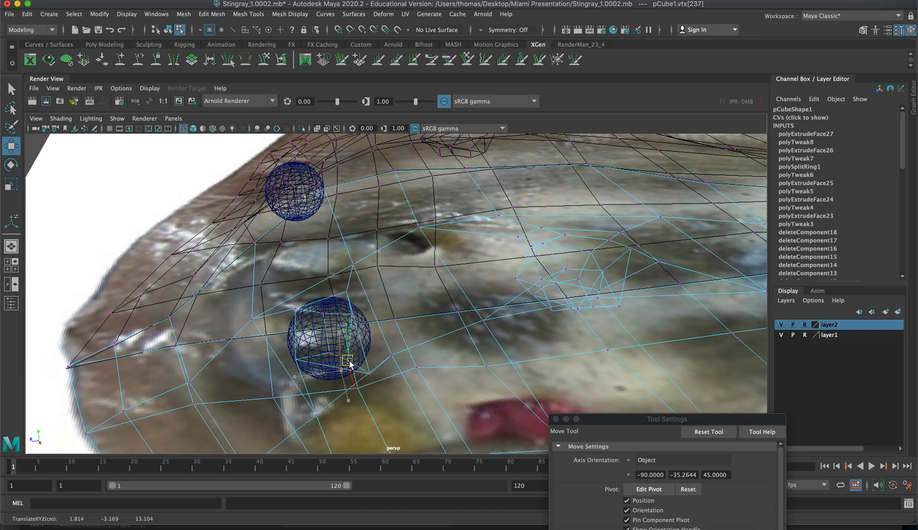
Step: Tuck the inner socket's lower front vertex and its upper back vertex inside the eye sphere, the latter at about Z 13.048
left_click(325, 339)
left_click_drag(325, 340, 317, 357)
left_click(333, 303)
left_click_drag(334, 303, 346, 319)
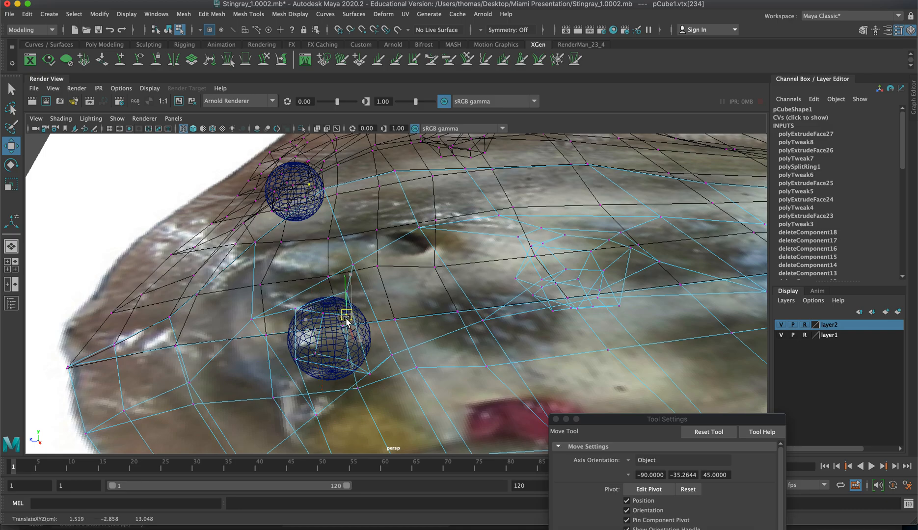
Step: Reposition the outer rim's upper vertices, the back one at about Y -2.517, and lower the front bottom one to about Y -3.521
left_click(295, 309)
left_click_drag(295, 308, 317, 318)
left_click(318, 317)
left_click(347, 291)
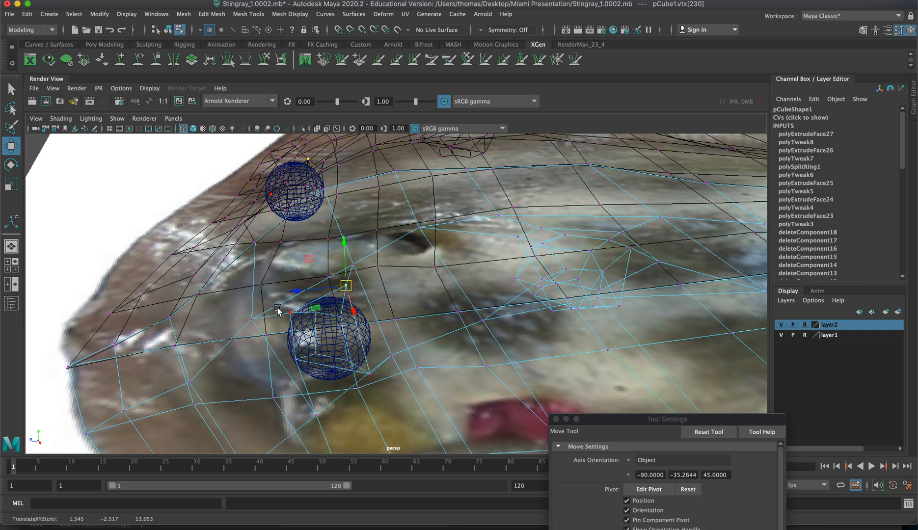
left_click(292, 312)
left_click(304, 373)
left_click_drag(301, 344, 324, 359)
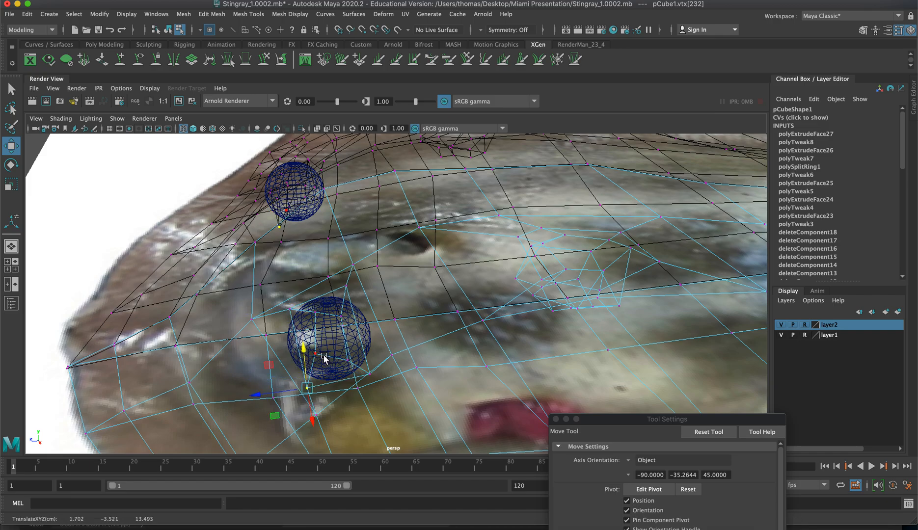
Step: Fine-tune the eye socket's lower vertices in wireframe, shifting the front one slightly forward and the back one slightly upward
left_click(316, 354)
left_click_drag(319, 358, 312, 357)
left_click(340, 312)
left_click(348, 353)
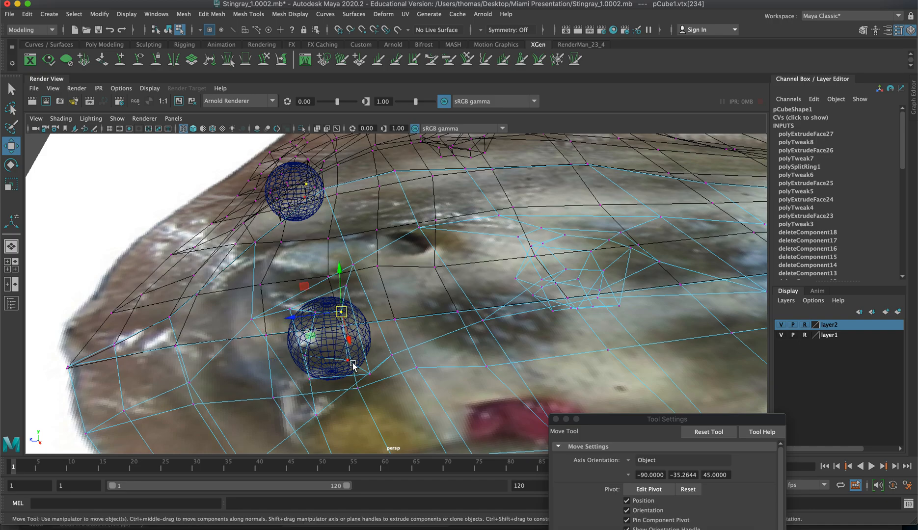
left_click_drag(364, 383, 369, 365)
Step: Switch the view to shaded display, return the body to object mode and turn on its smooth mesh preview
key("space")
key("space")
left_click_drag(369, 306, 417, 266, "alt")
key("5")
right_click_drag(420, 233, 471, 217)
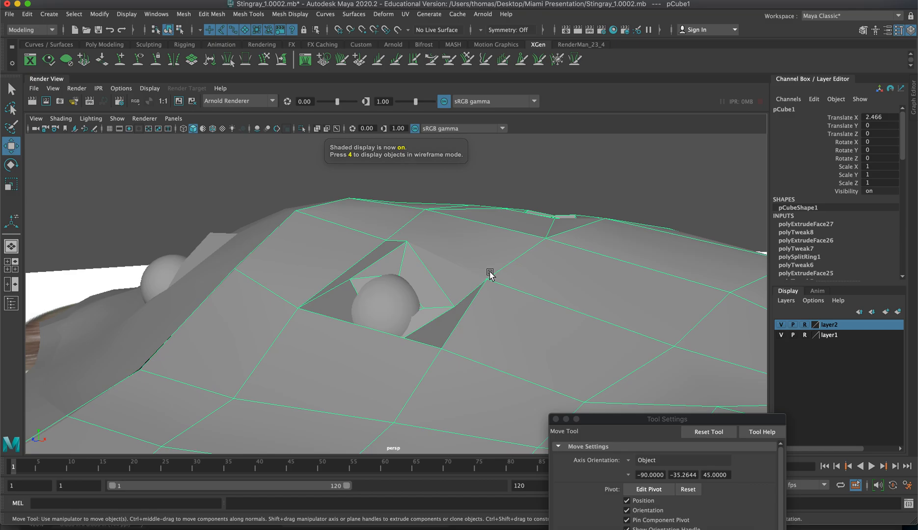
key("3")
left_click_drag(477, 279, 411, 295, "alt")
left_click_drag(299, 319, 416, 332, "alt")
right_click(452, 282)
left_click(602, 211)
Step: Move the eye sphere on the opposite half of the head along the X axis to about -1.397
left_click_drag(602, 211, 344, 318, "alt")
left_click(301, 319)
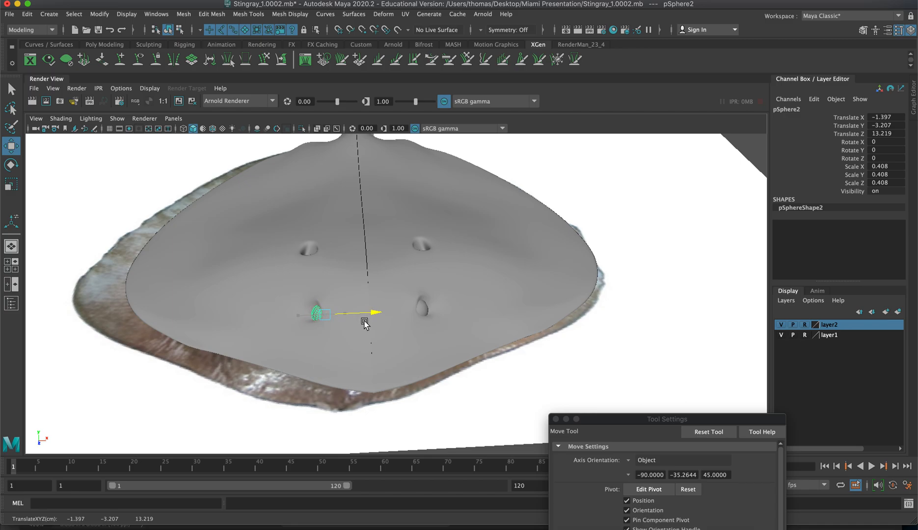
left_click(506, 378)
Step: Examine the smoothed stingray body, eyes and sockets against the reference image from several angles and distances
left_click_drag(506, 379, 244, 247, "alt")
left_click_drag(301, 313, 372, 316, "alt")
right_click_drag(376, 322, 185, 313, "alt")
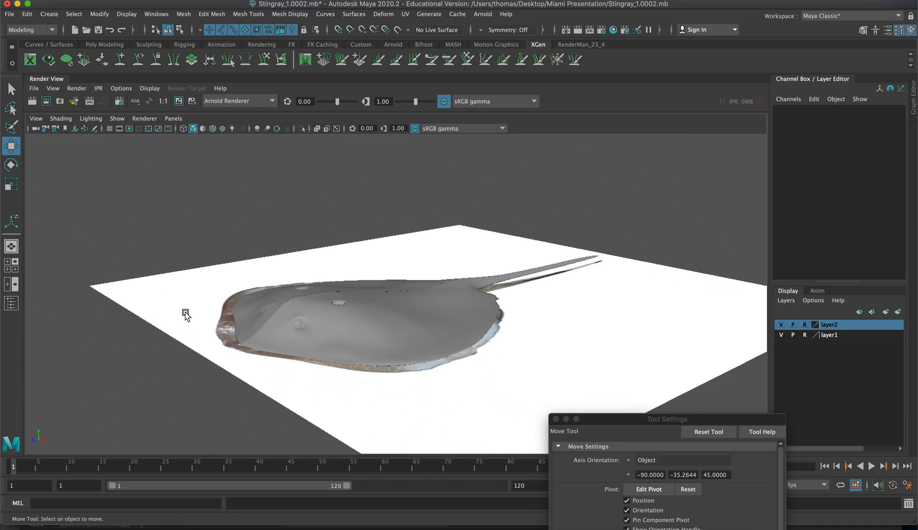
left_click(269, 338)
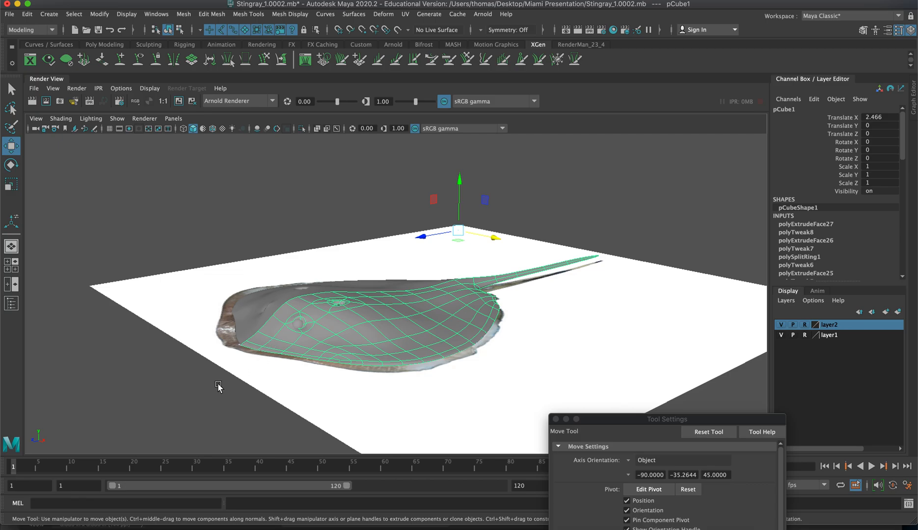
left_click(225, 370)
right_click_drag(185, 355, 513, 355, "alt")
right_click_drag(316, 375, 85, 319, "alt")
left_click_drag(86, 319, 392, 355, "alt")
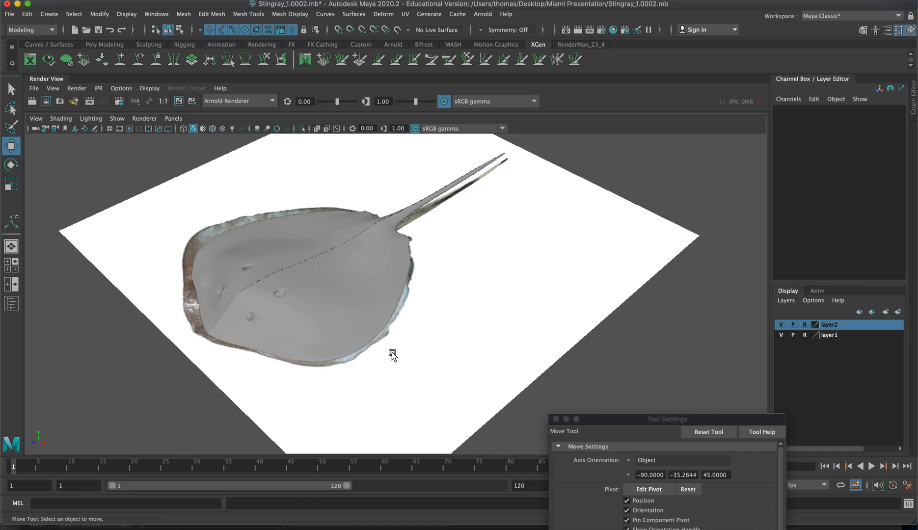
left_click_drag(396, 379, 332, 370, "alt")
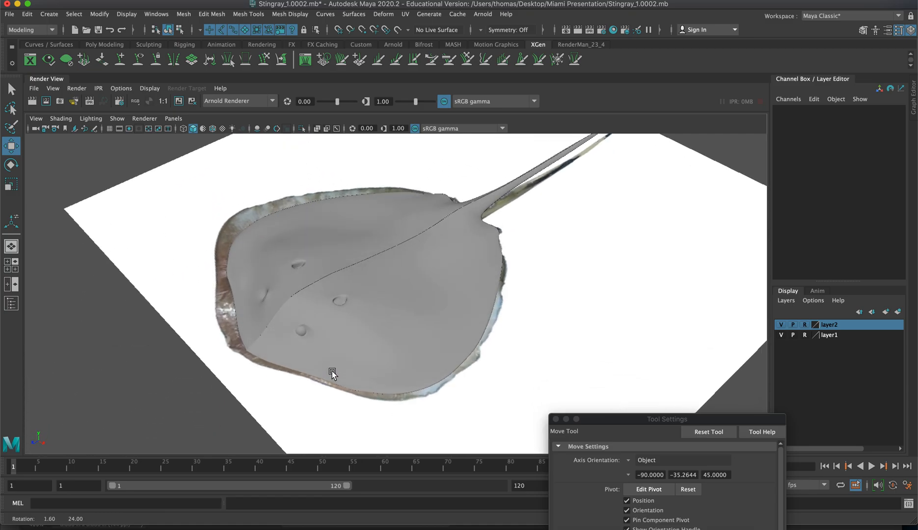
left_click(356, 343)
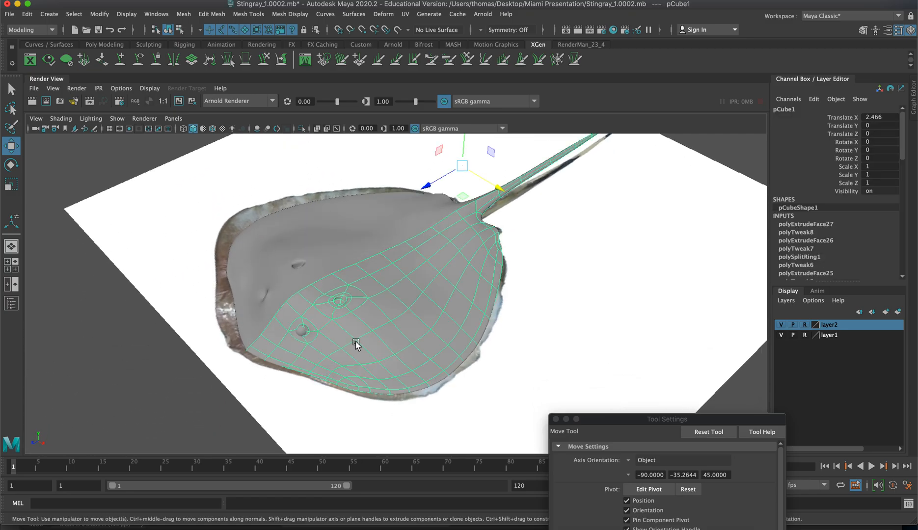